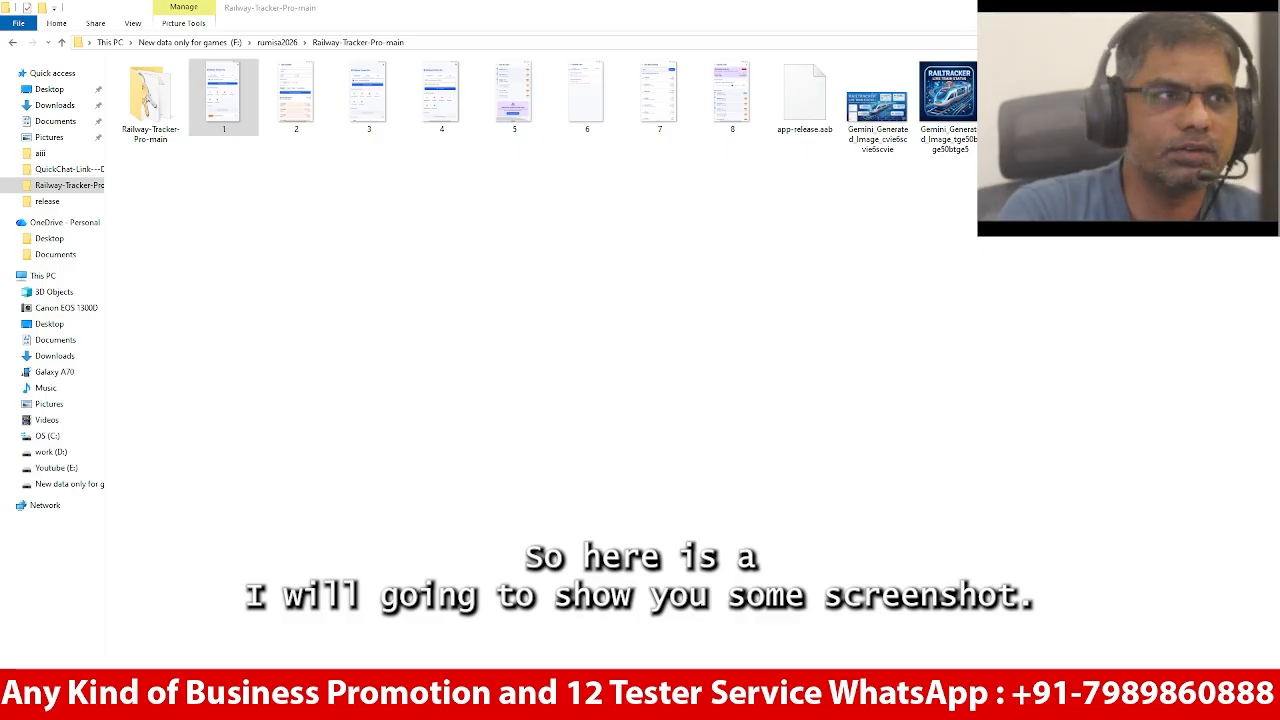
Look through the Railway Tracker Pro app screenshots in the project folder, from image 1 to image 7
double_click(223, 97)
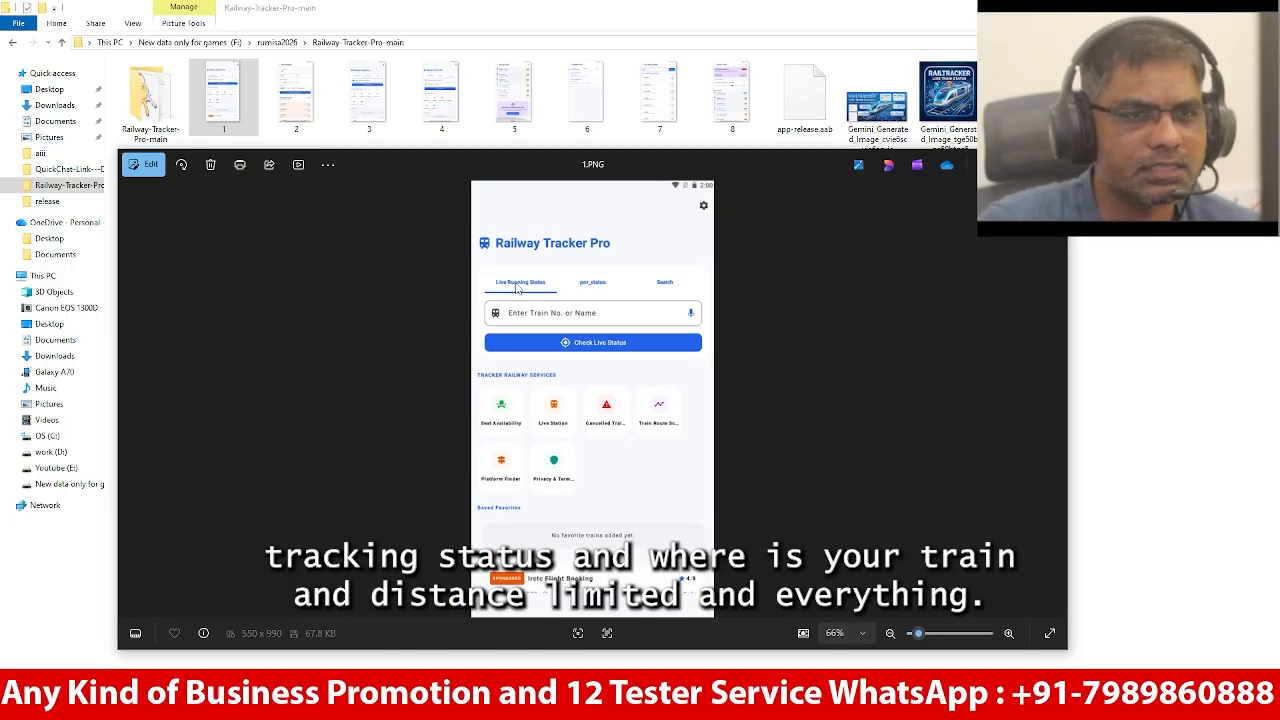
key("Right")
key("Right")
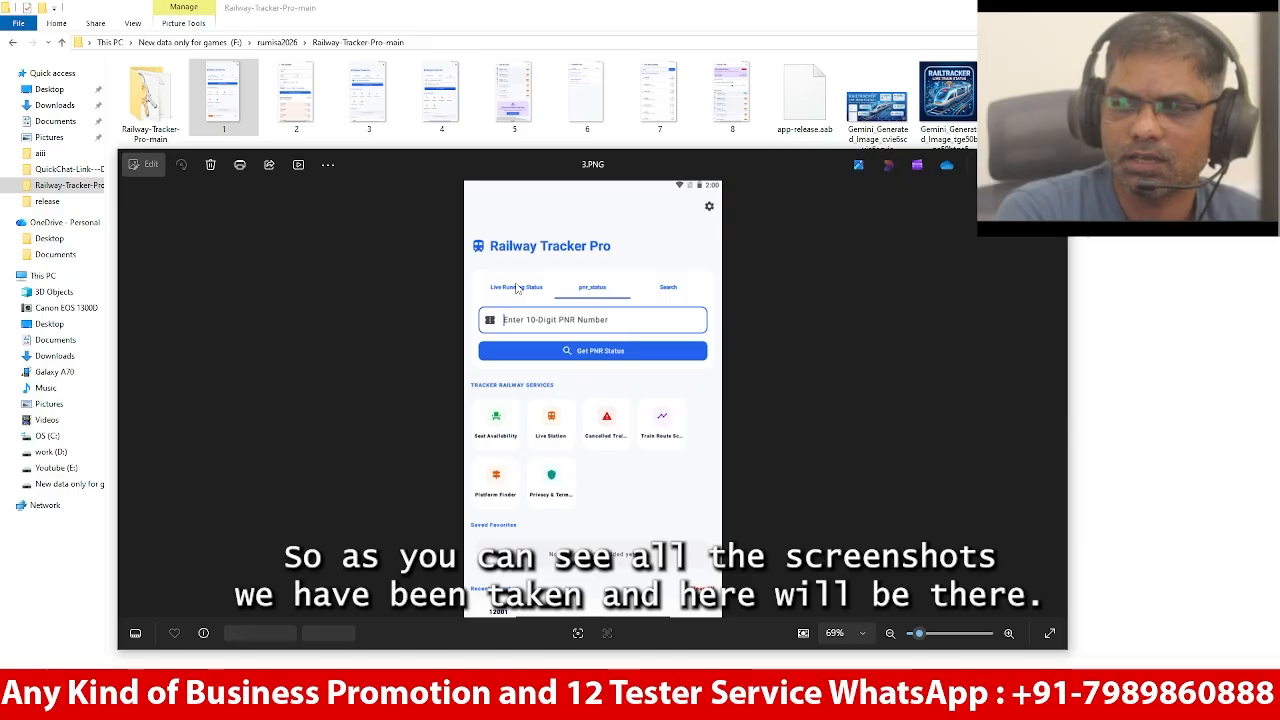
key("Right")
key("Right")
key("Right")
key("Right")
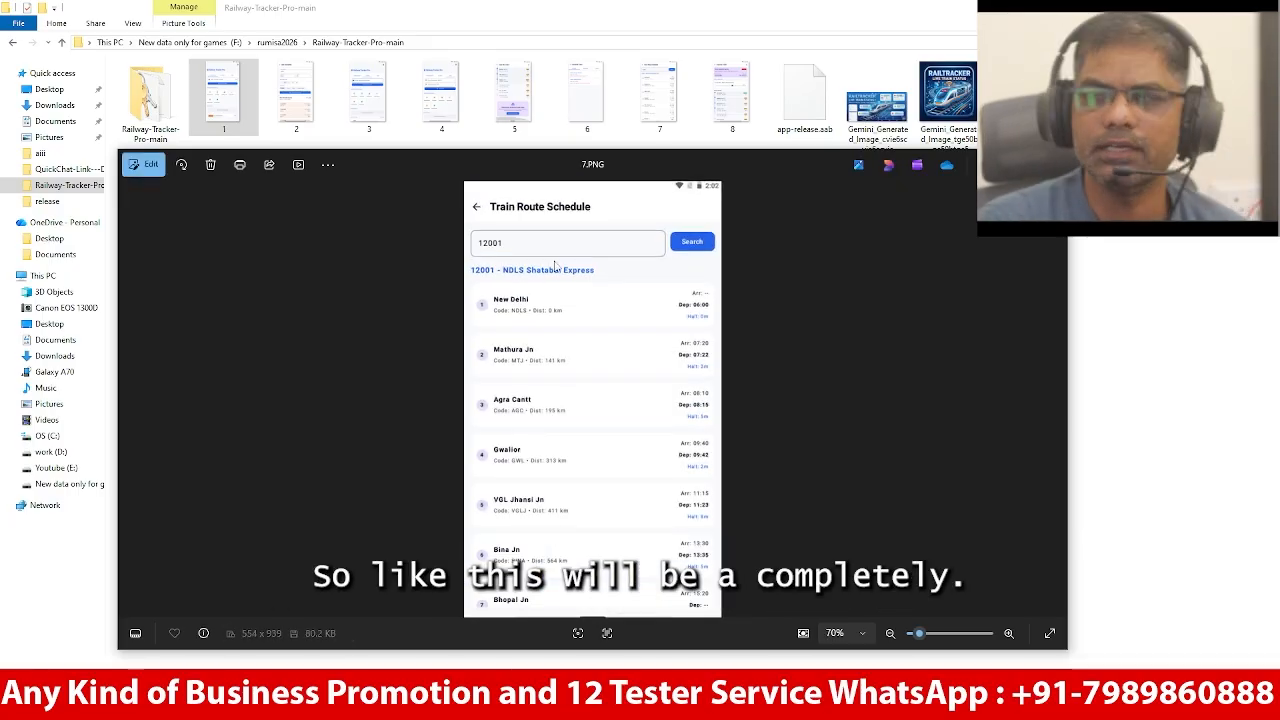
key("Escape")
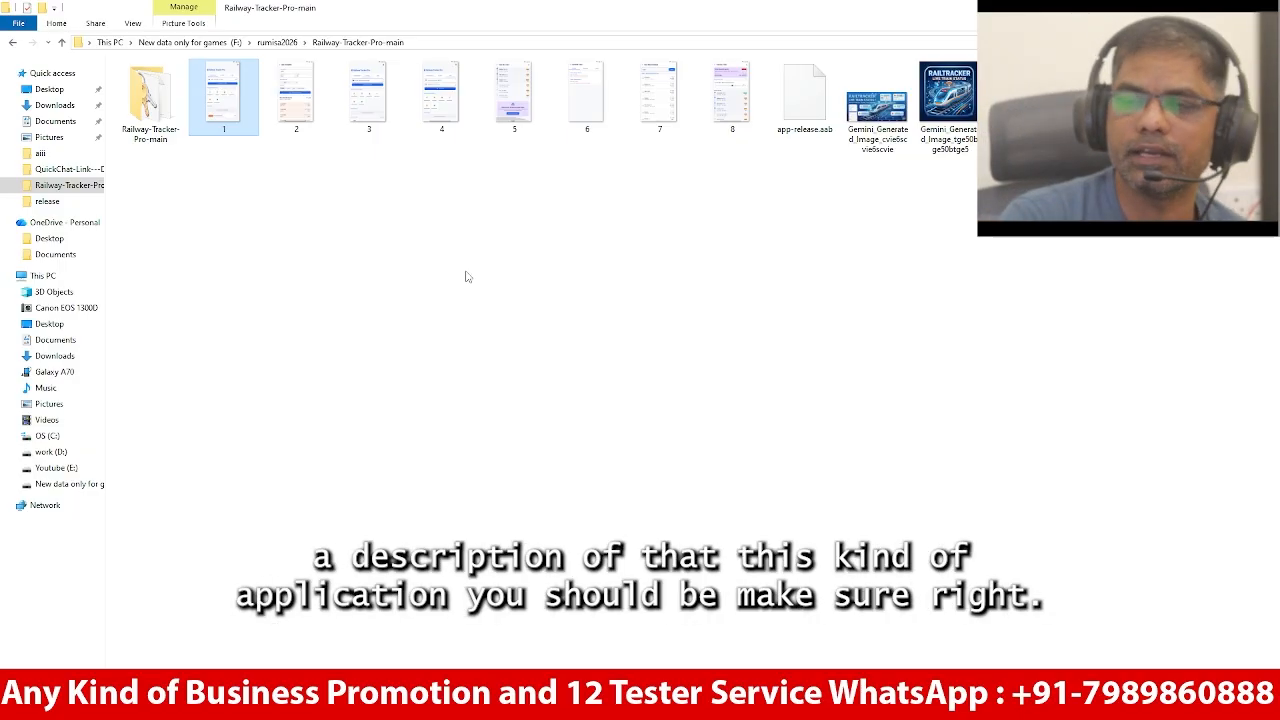
Look over the info note with the listing texts and the list of existing apps in Google Play Console
key("alt+Tab")
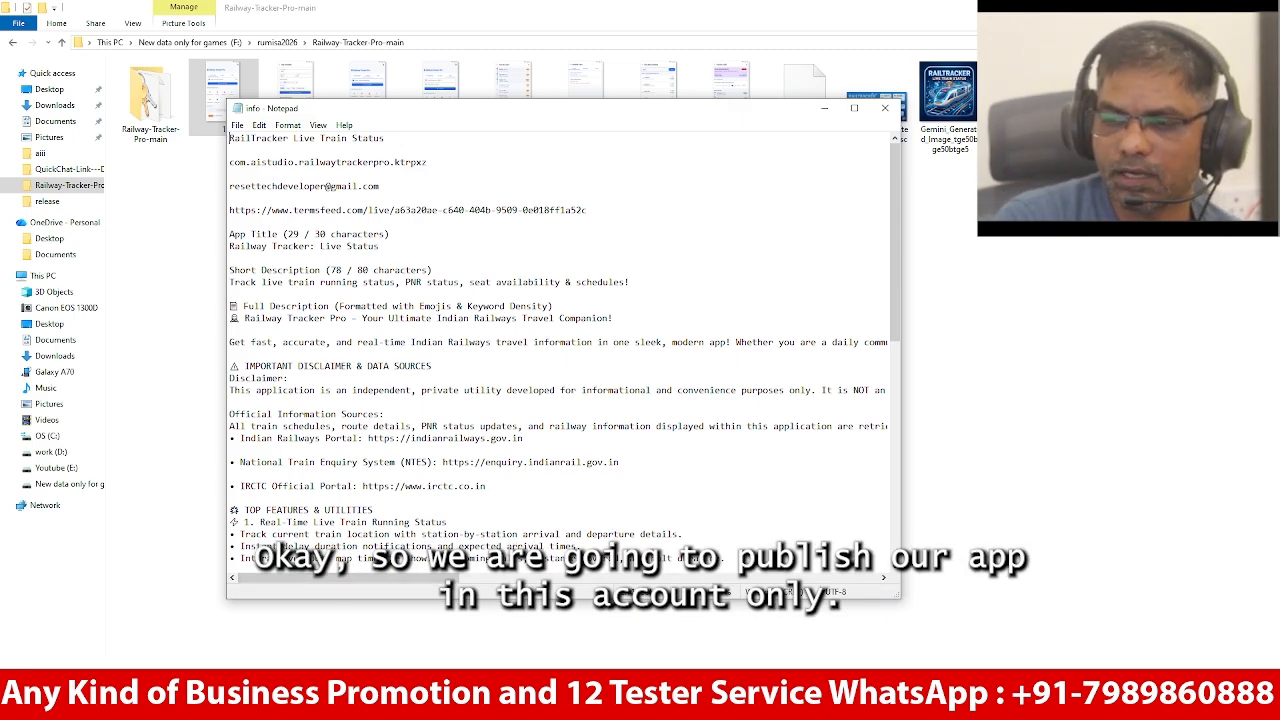
key("alt+Tab")
scroll(620, 416, "up", 3)
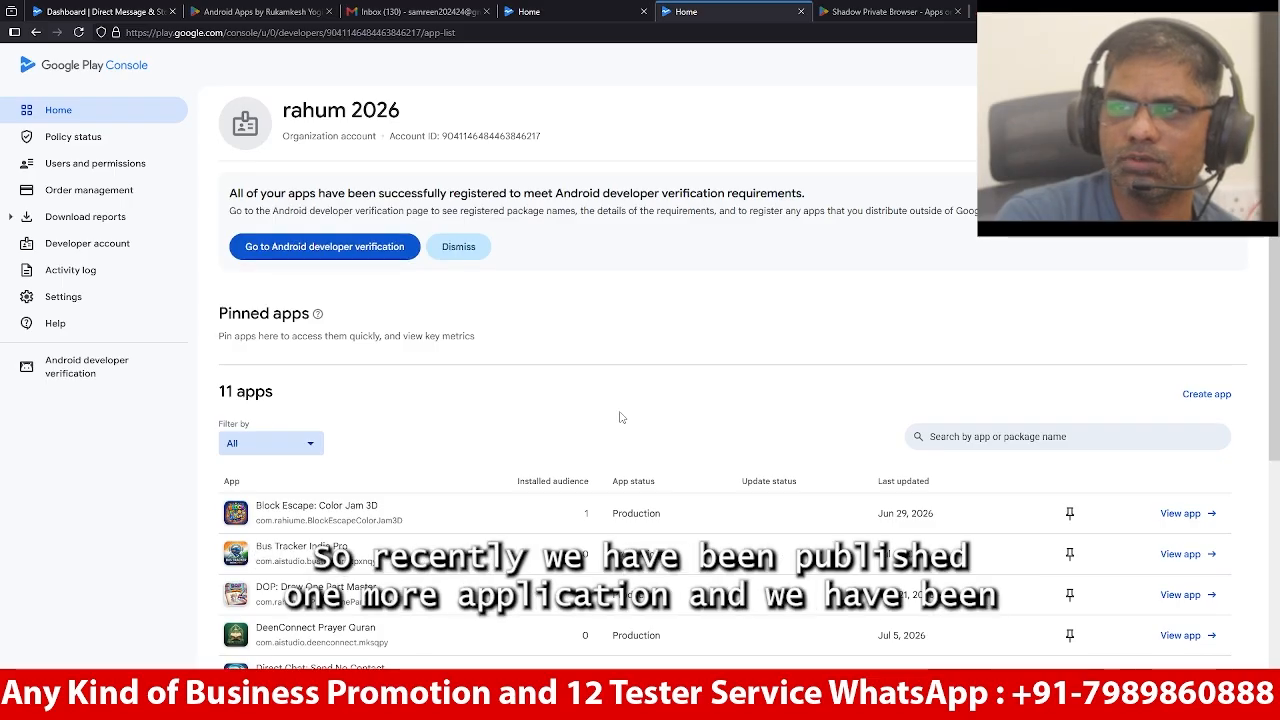
scroll(620, 416, "down", 2)
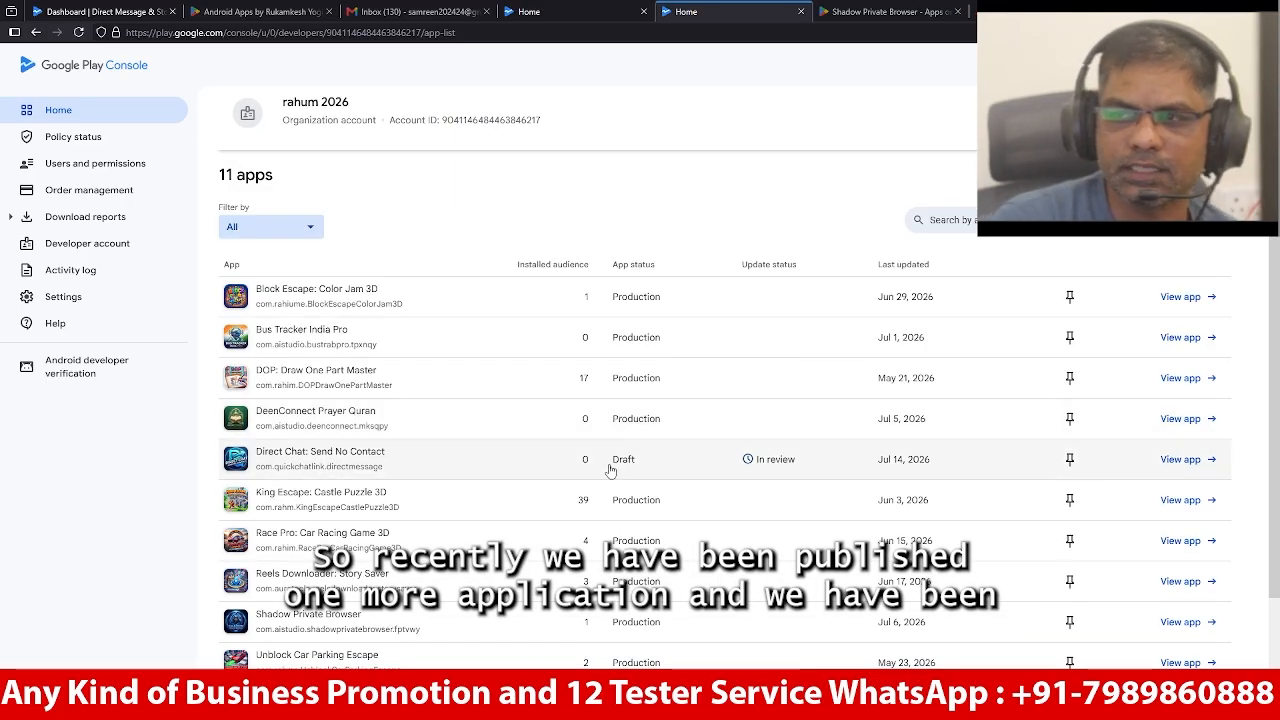
scroll(610, 470, "up", 2)
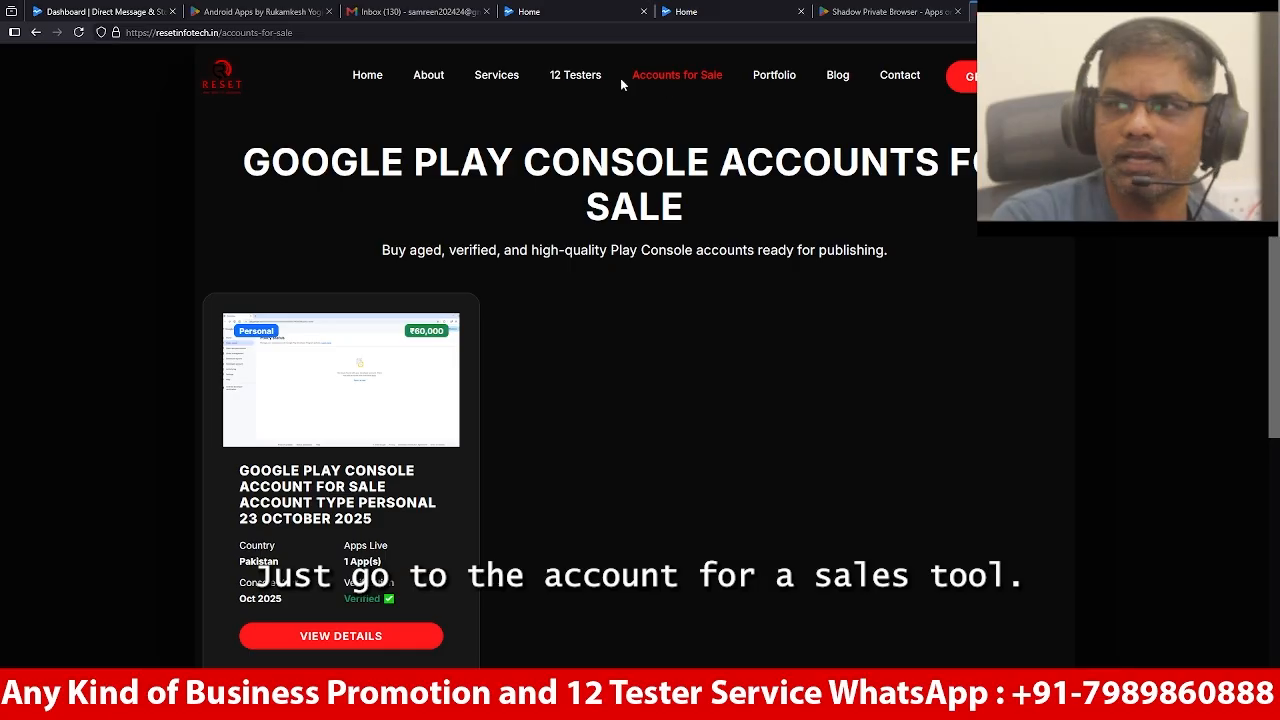
View the 12 Testers and Services pages of the resetinfotech.in website
left_click(587, 80)
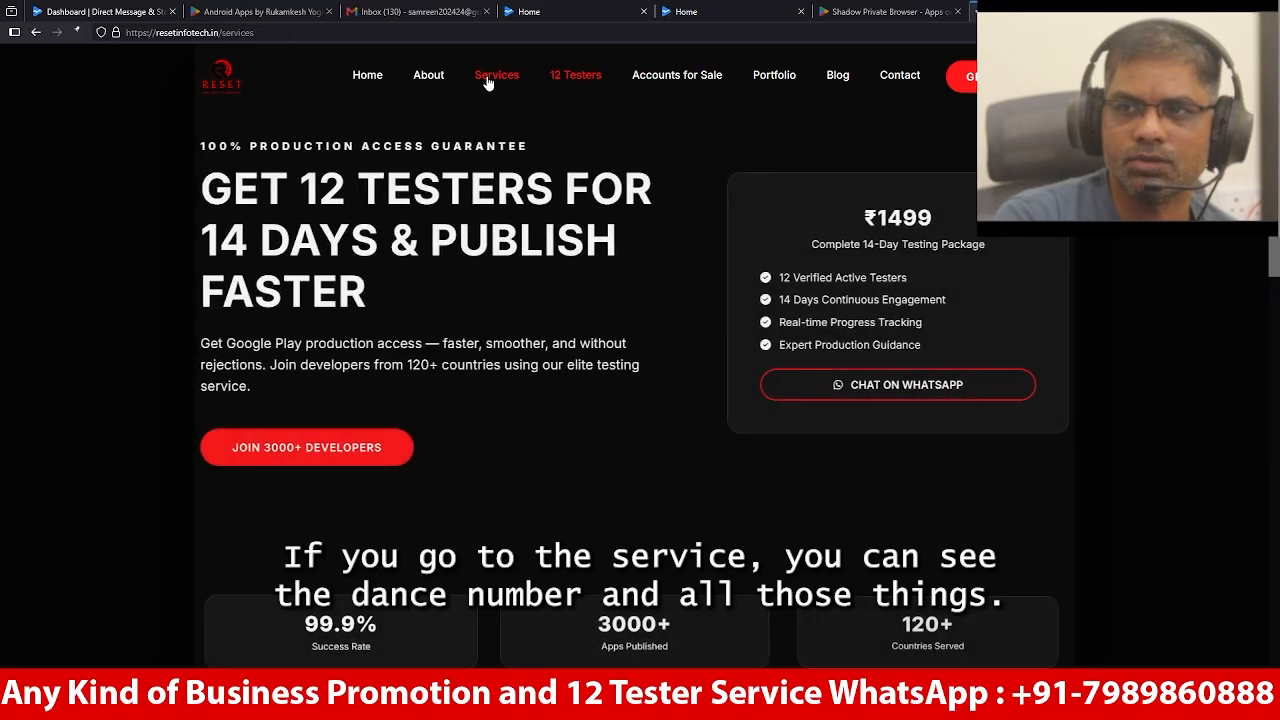
left_click(496, 75)
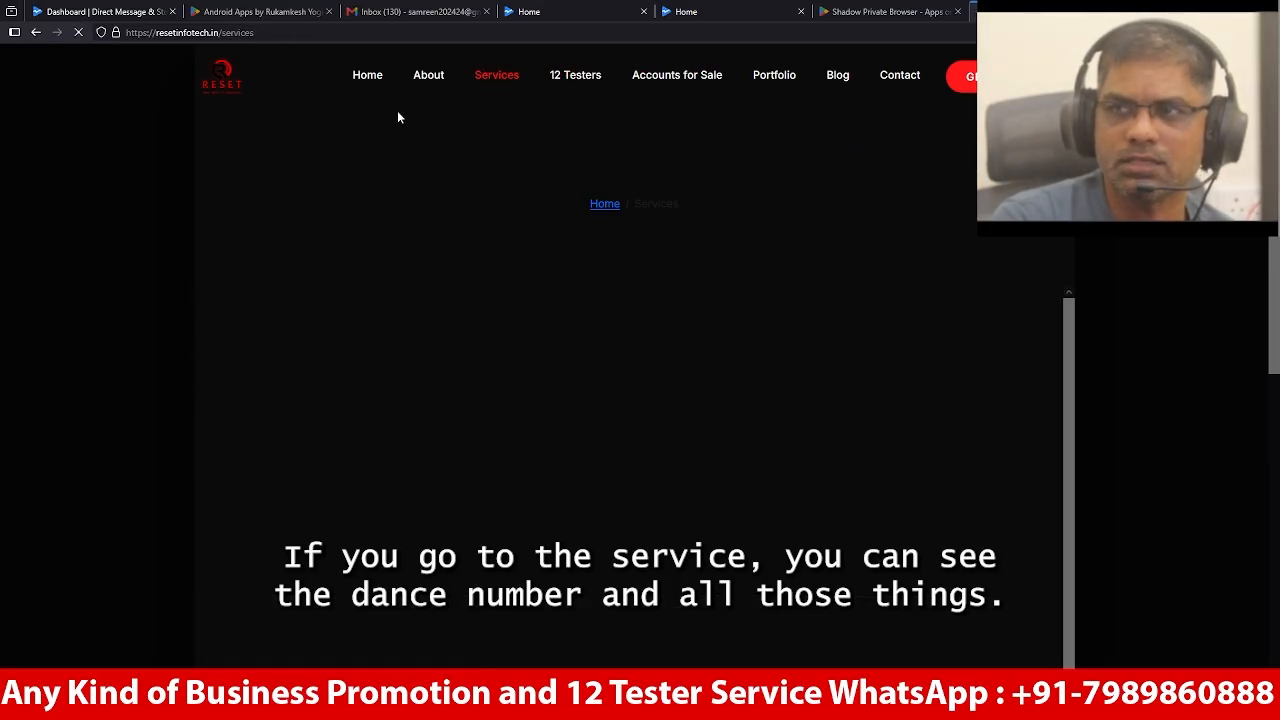
left_click(330, 528)
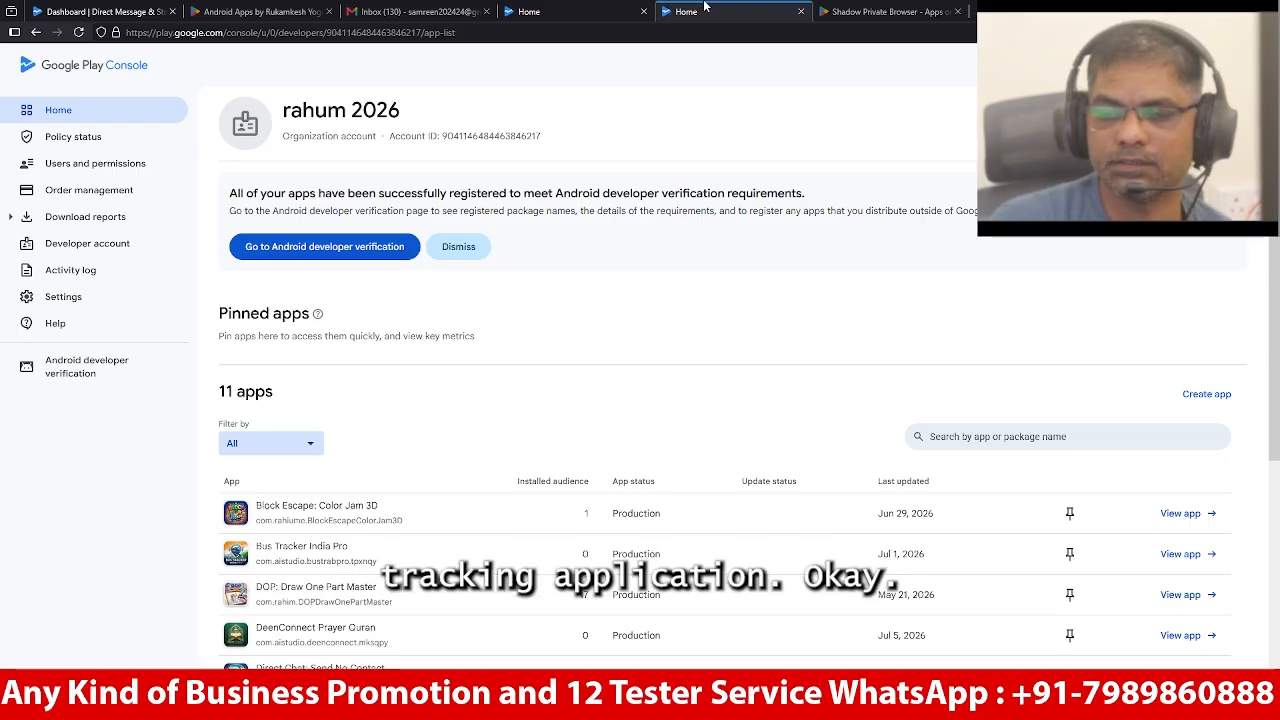
Start a new app in Google Play Console and name it RailTracker Live Train Status, copied from the info note
key("alt+Tab")
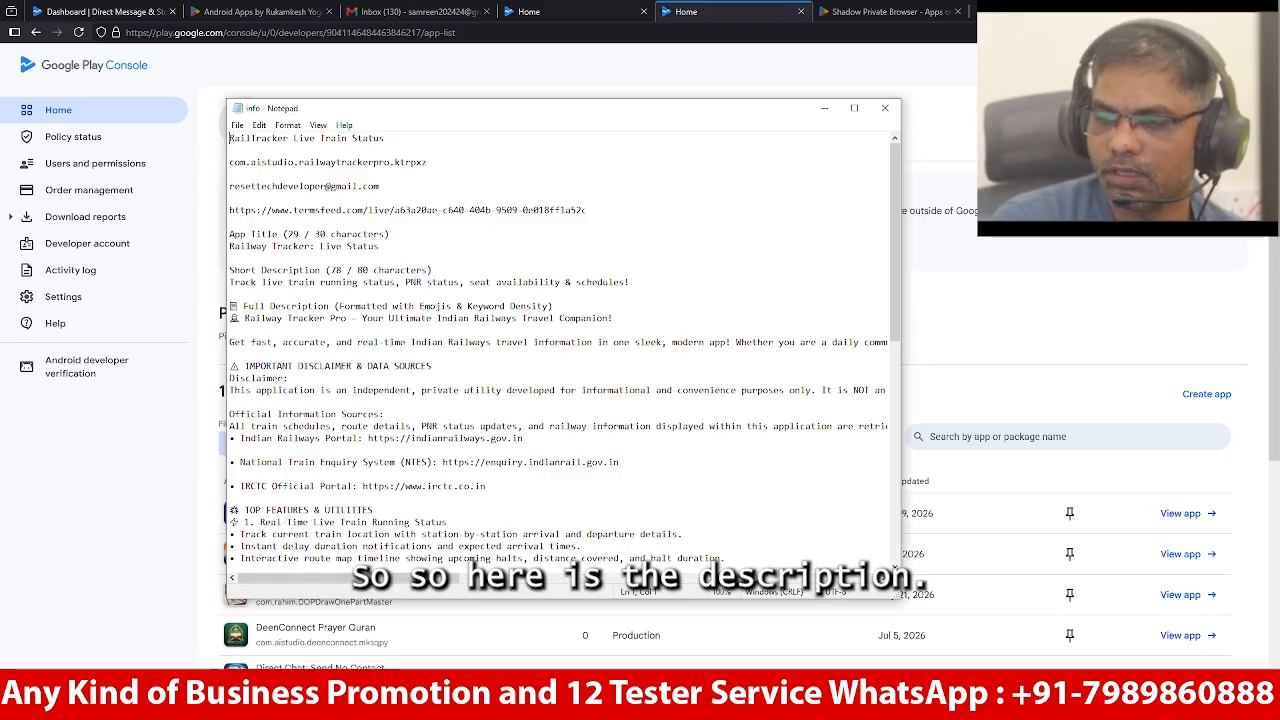
left_click_drag(443, 140, 229, 139)
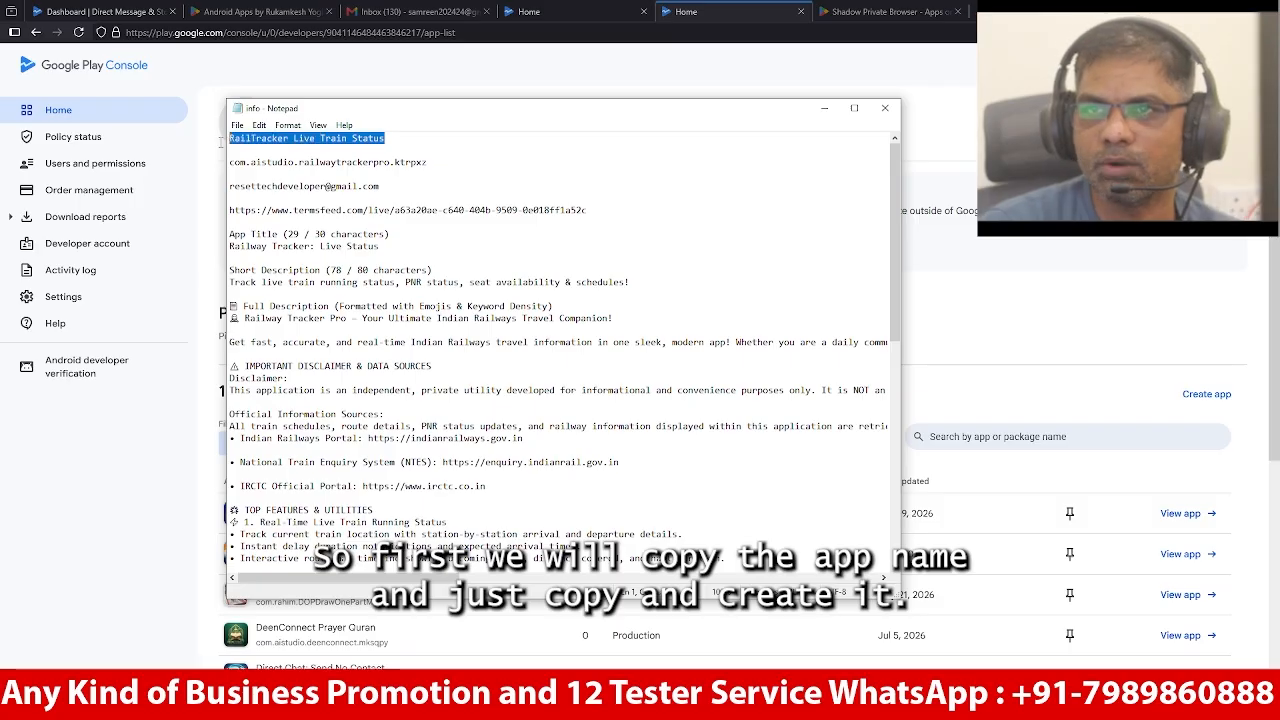
right_click(262, 137)
left_click(300, 178)
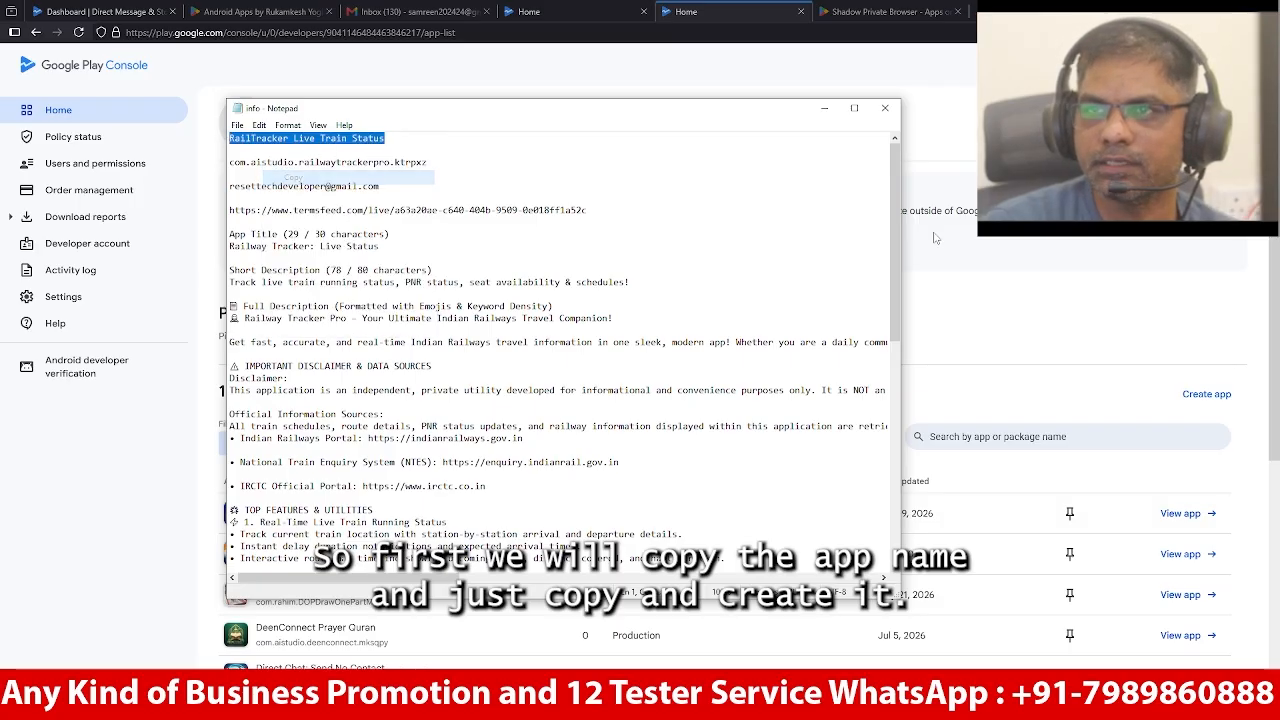
left_click(1206, 393)
left_click(348, 245)
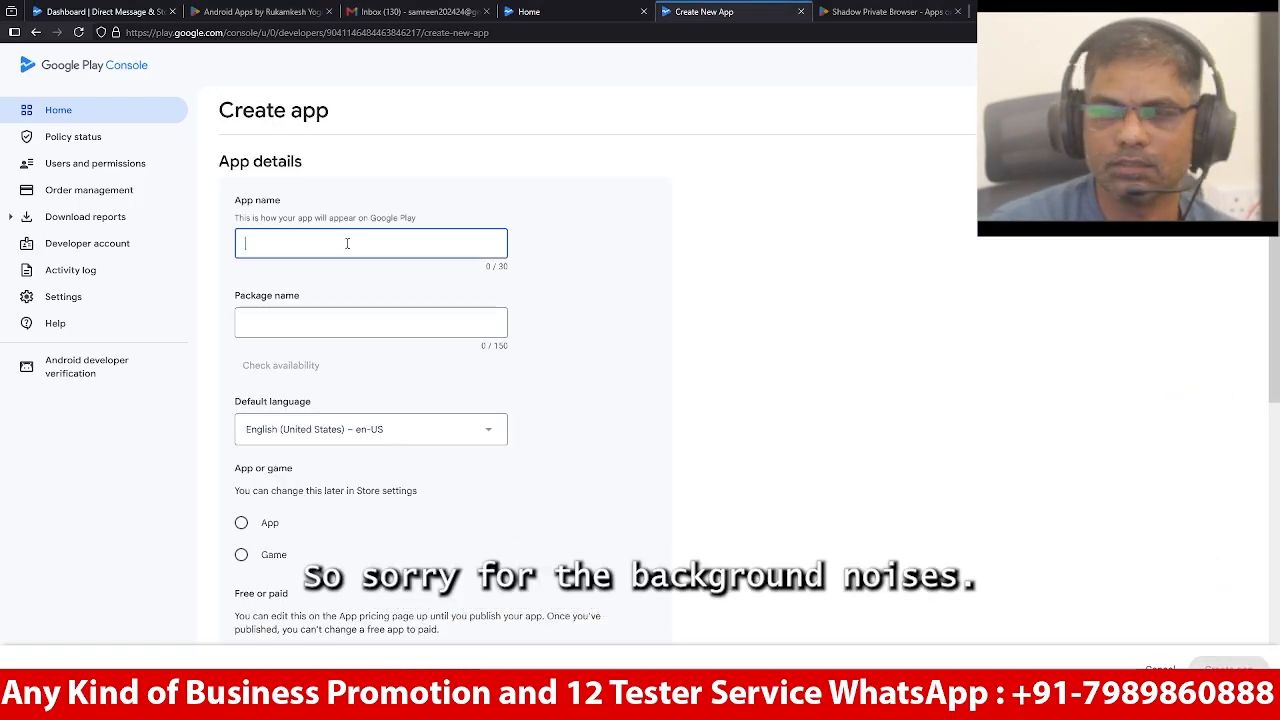
key("ctrl+v")
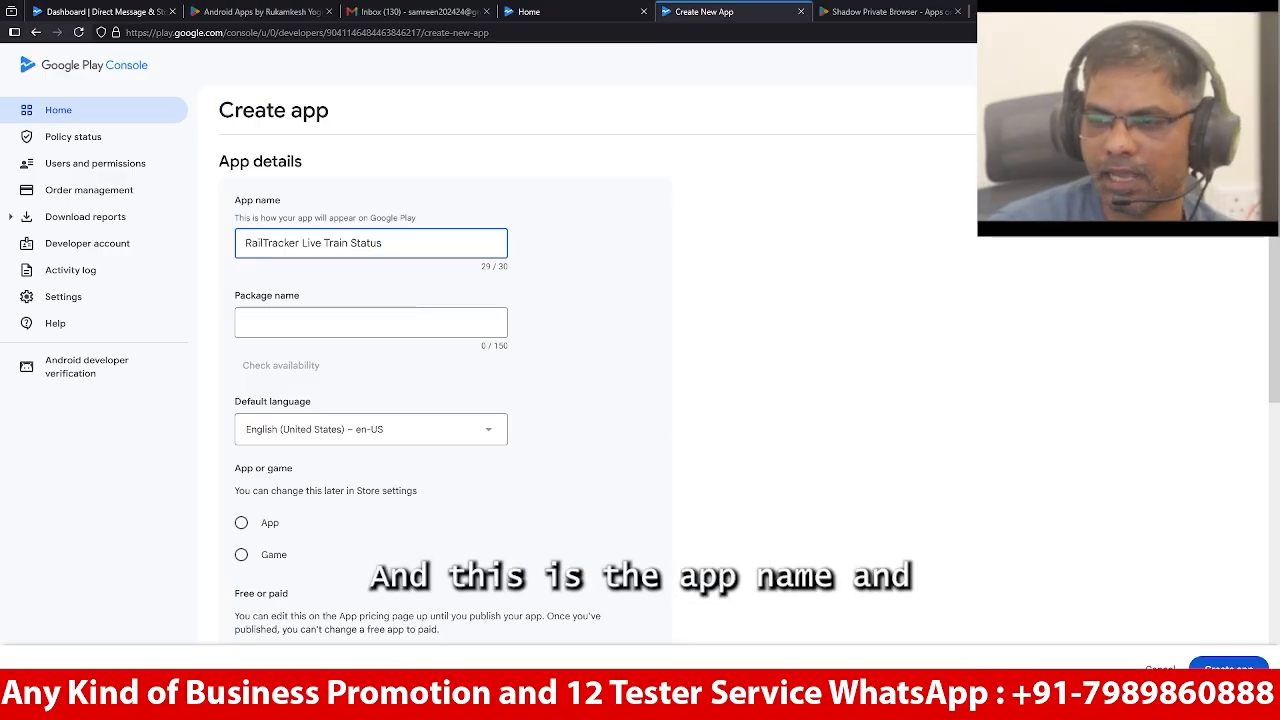
Enter com.aistudio.railwaytrackerpro.ktrpxz from the info note as the package name and check its availability
key("alt+Tab")
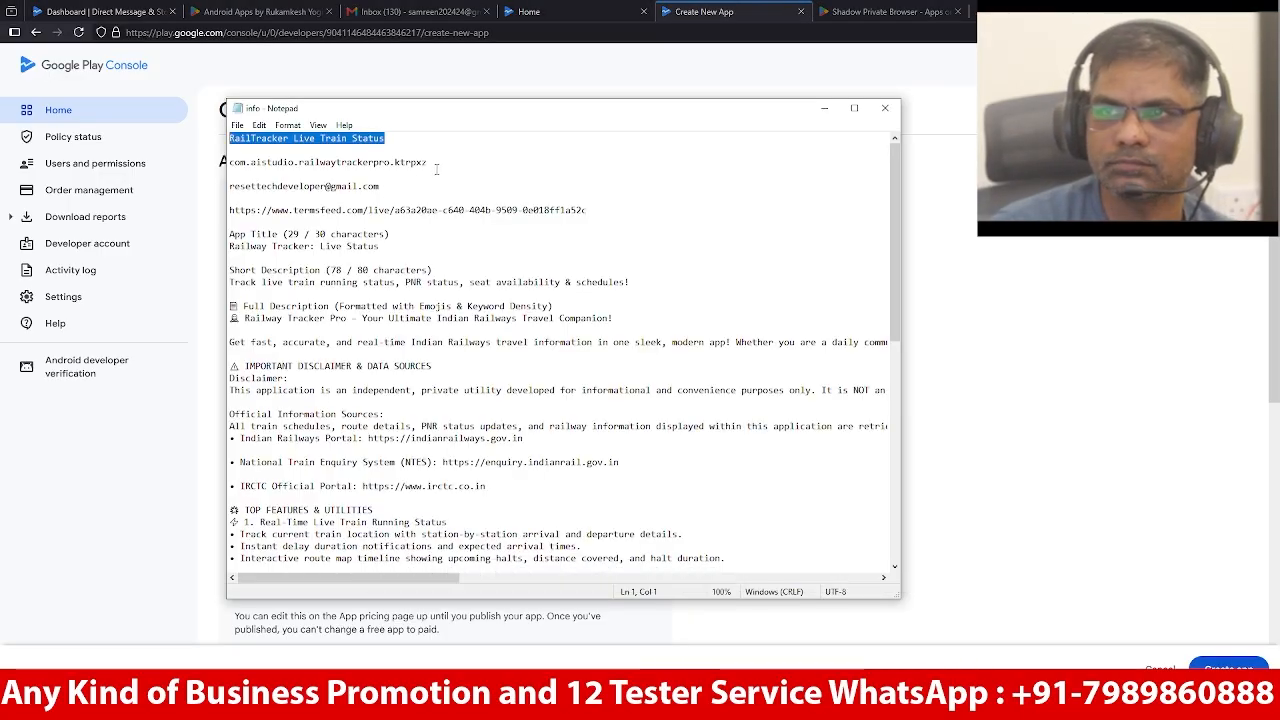
left_click_drag(430, 162, 226, 163)
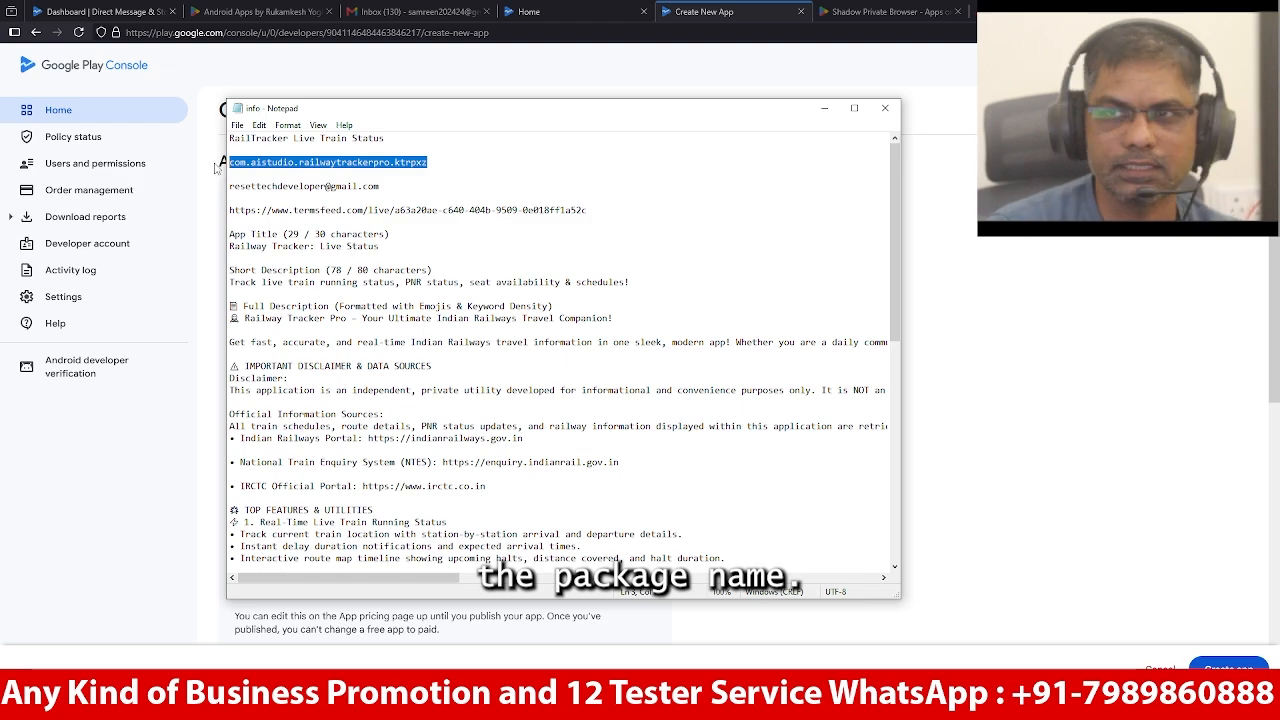
key("alt+Tab")
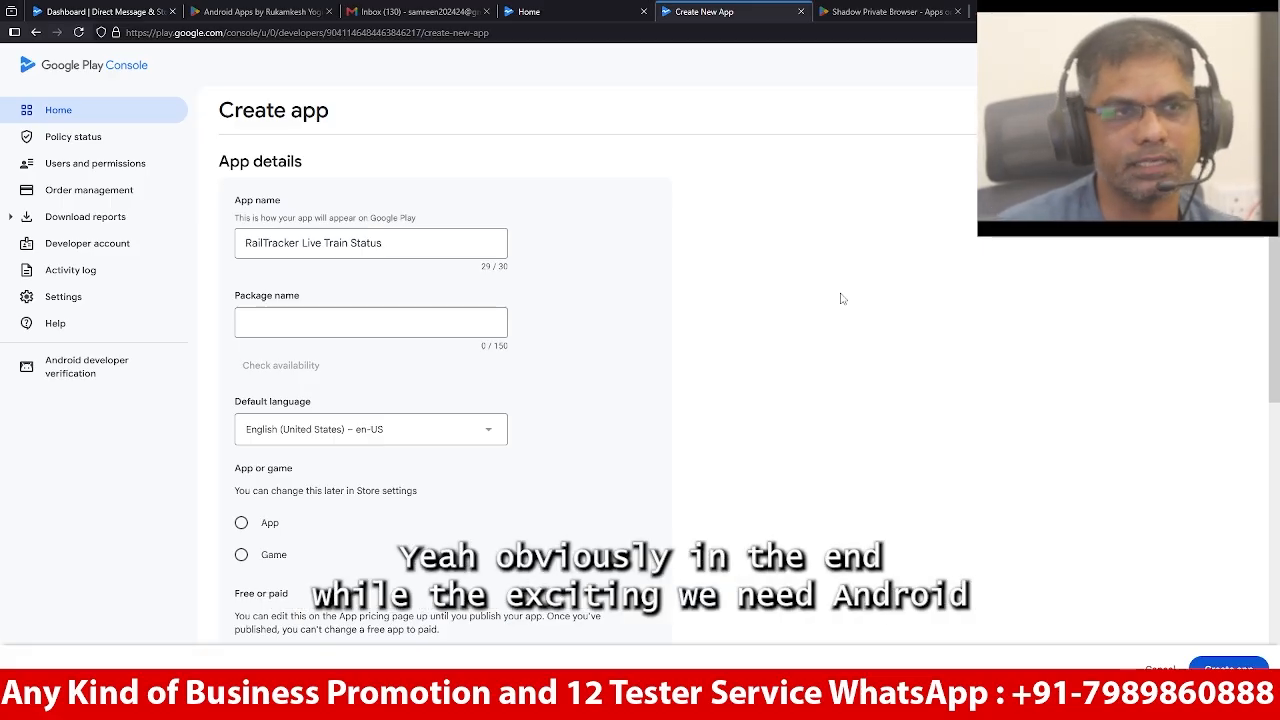
left_click(460, 321)
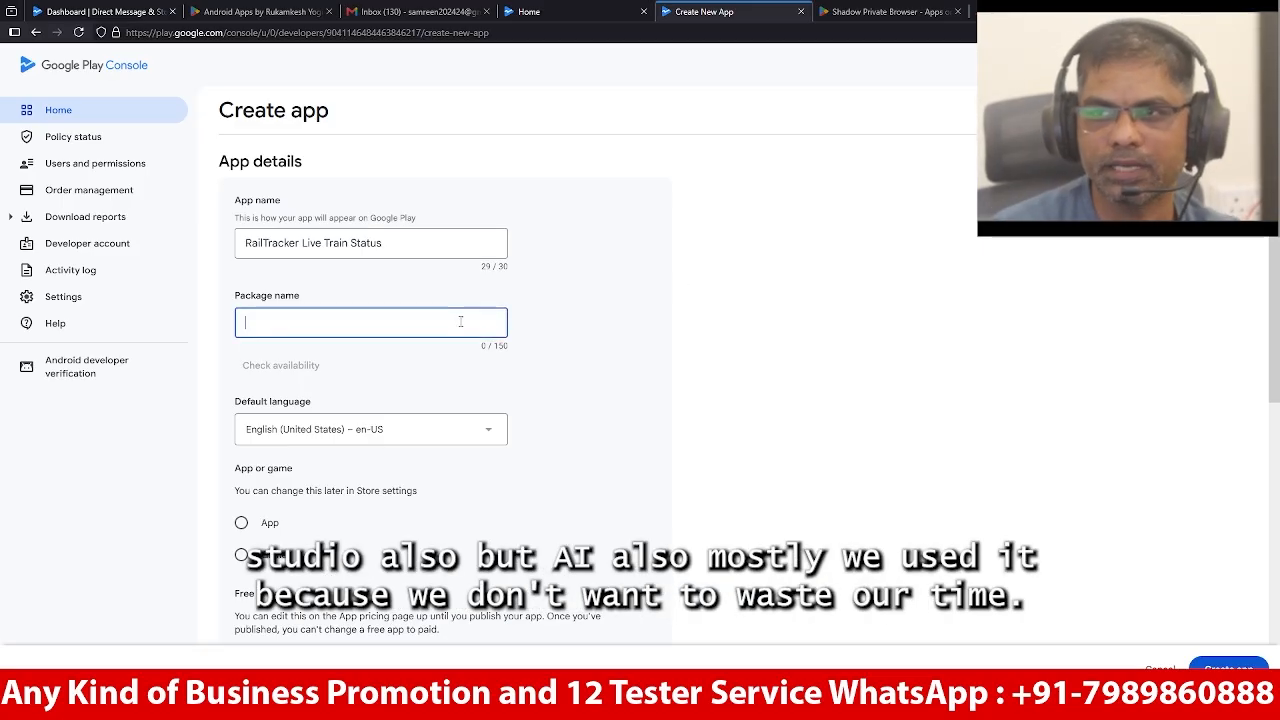
key("ctrl+v")
left_click(312, 370)
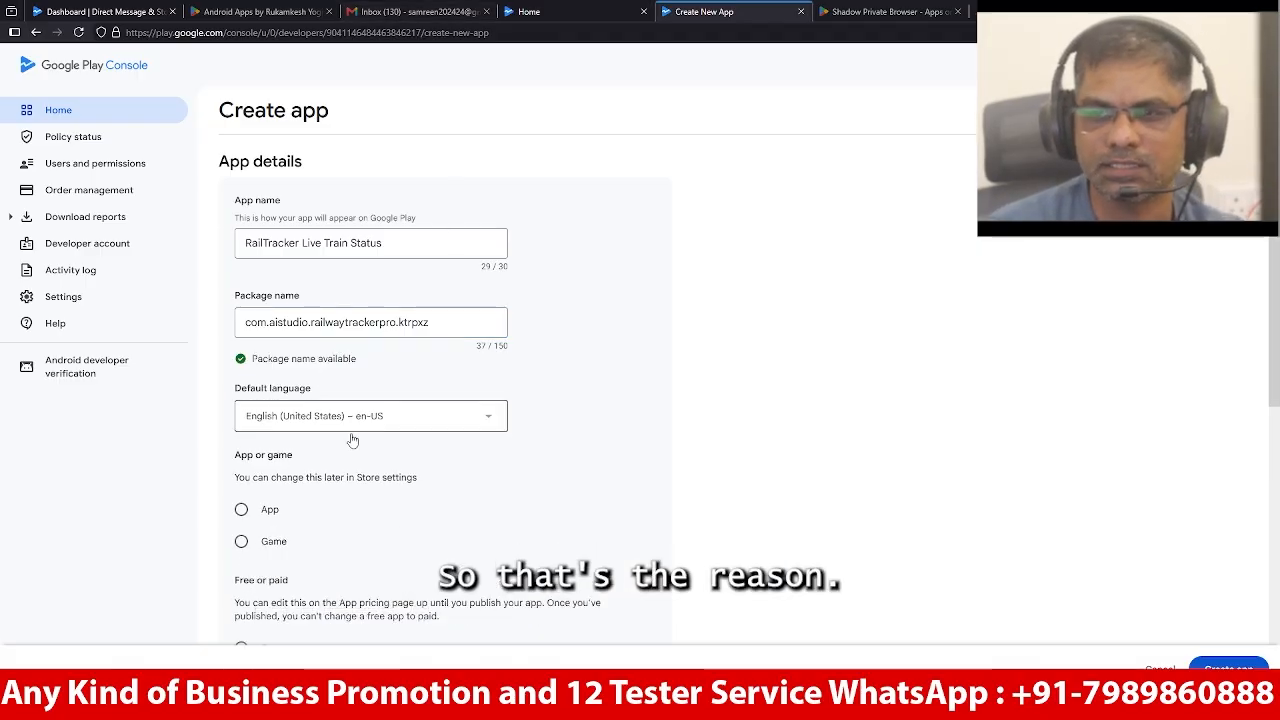
Set the type to App and the pricing to Free, accept the Developer Program Policies and US export laws declarations, and create the app
left_click(245, 509)
scroll(375, 465, "down", 4)
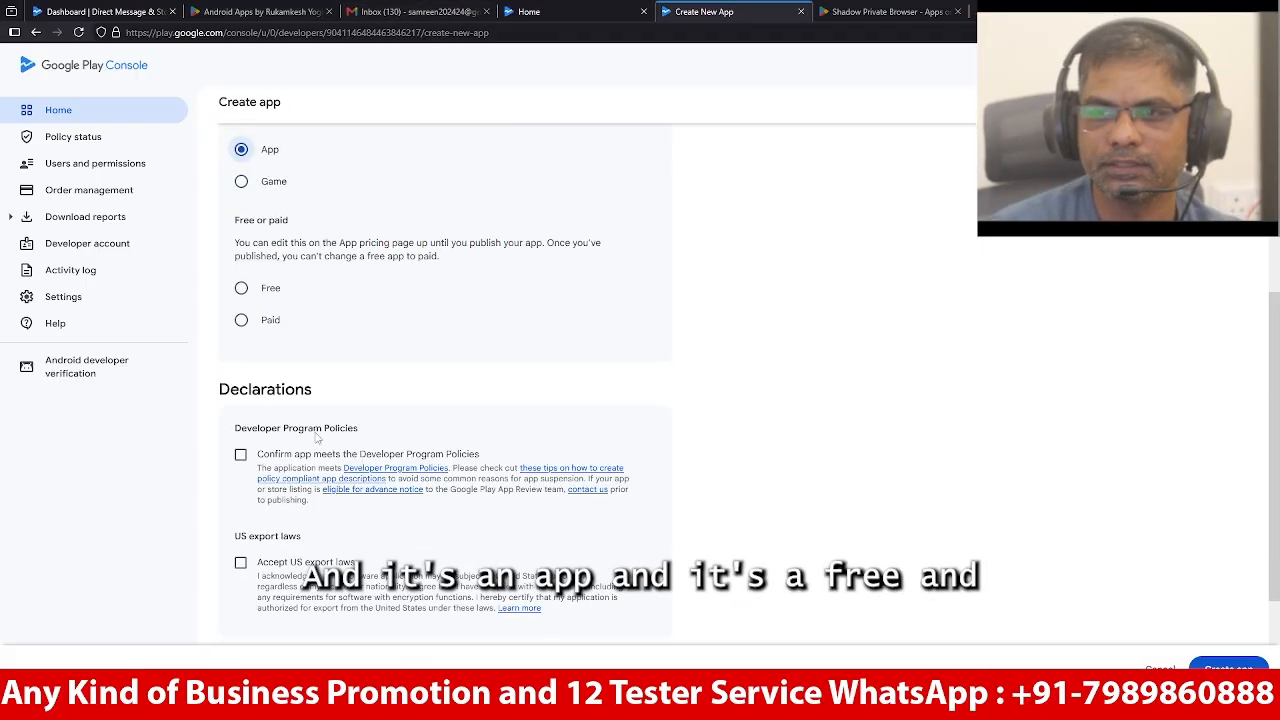
left_click(241, 288)
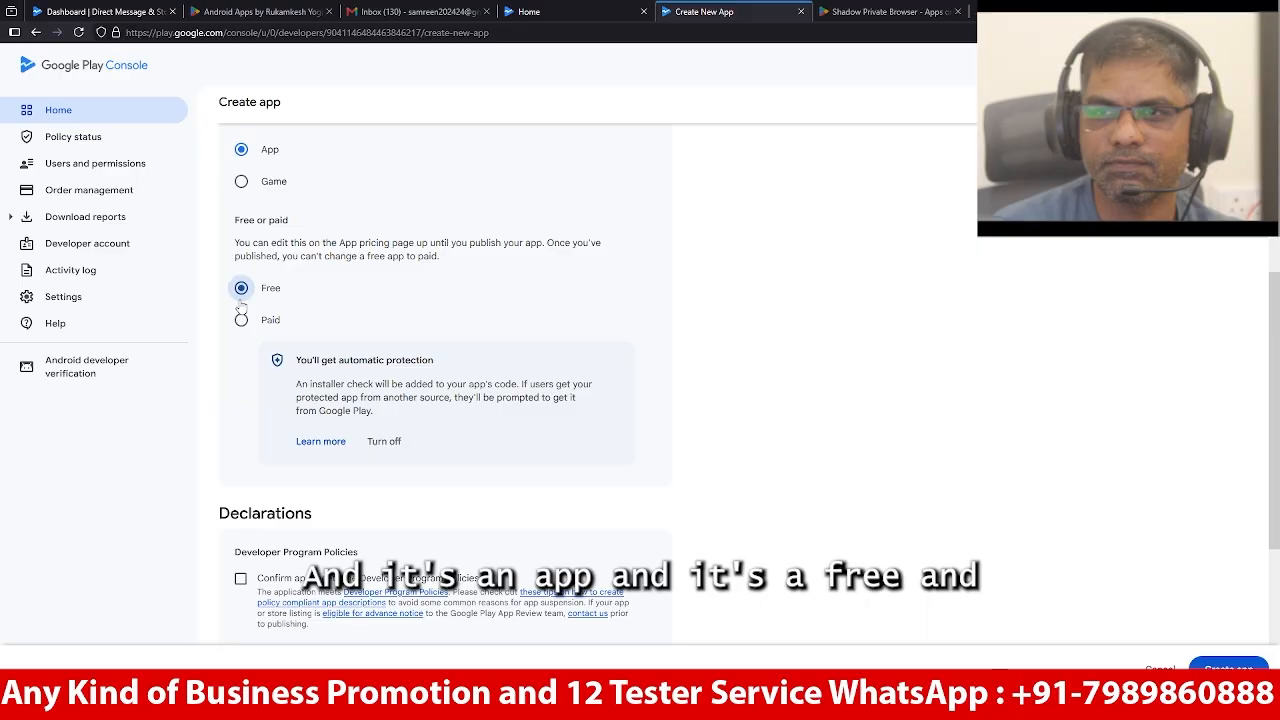
left_click(240, 578)
scroll(349, 366, "down", 3)
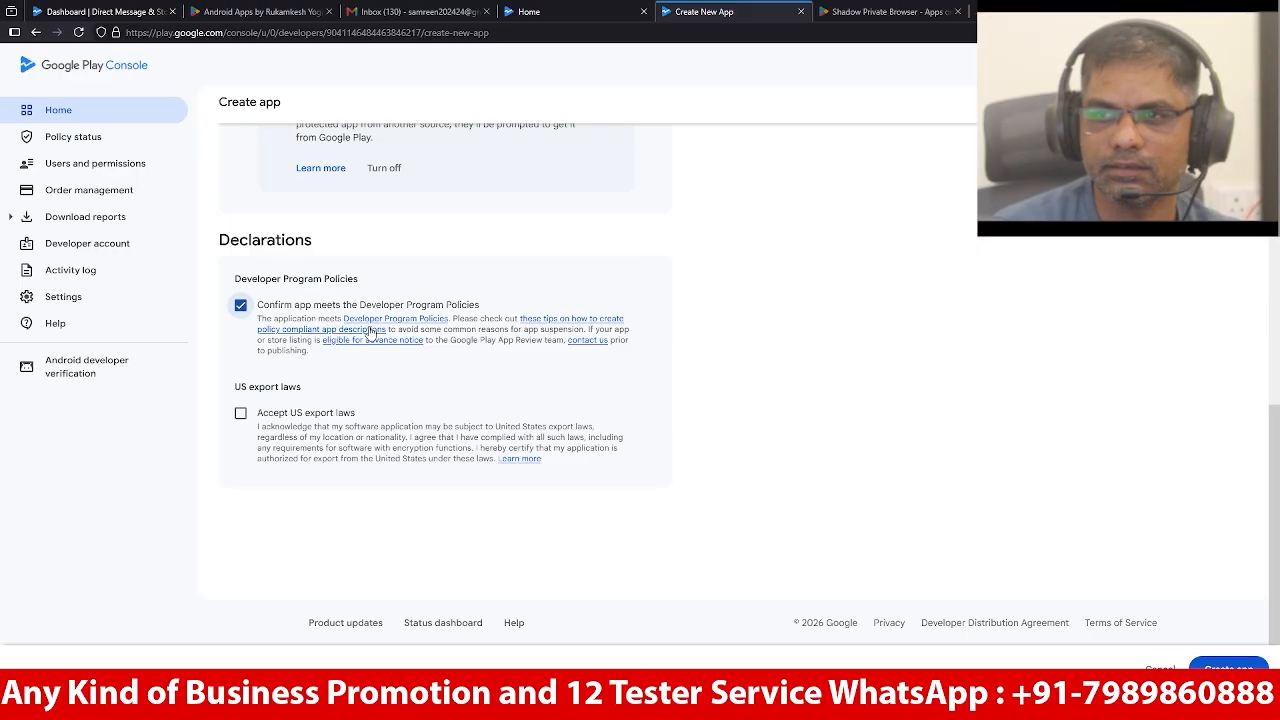
left_click(240, 412)
left_click(1222, 664)
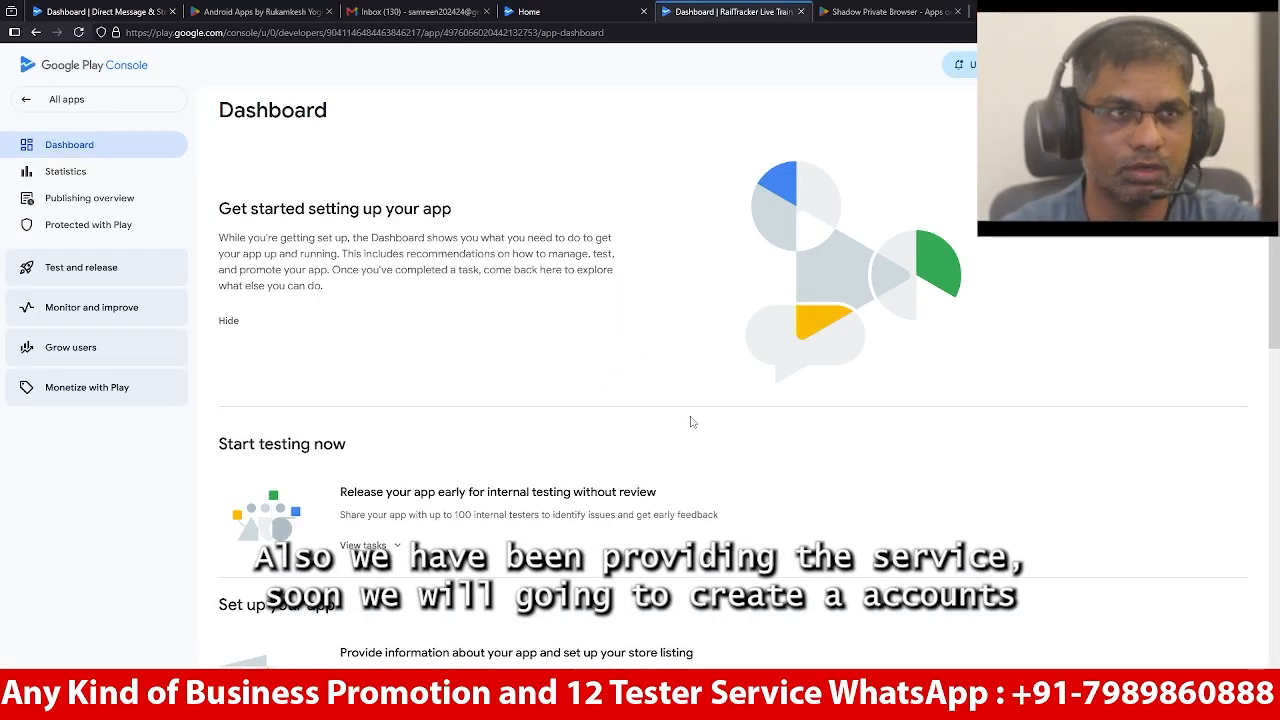
Set the app's privacy policy URL to the termsfeed.com link from the info note, save it and return to the dashboard
scroll(597, 398, "down", 3)
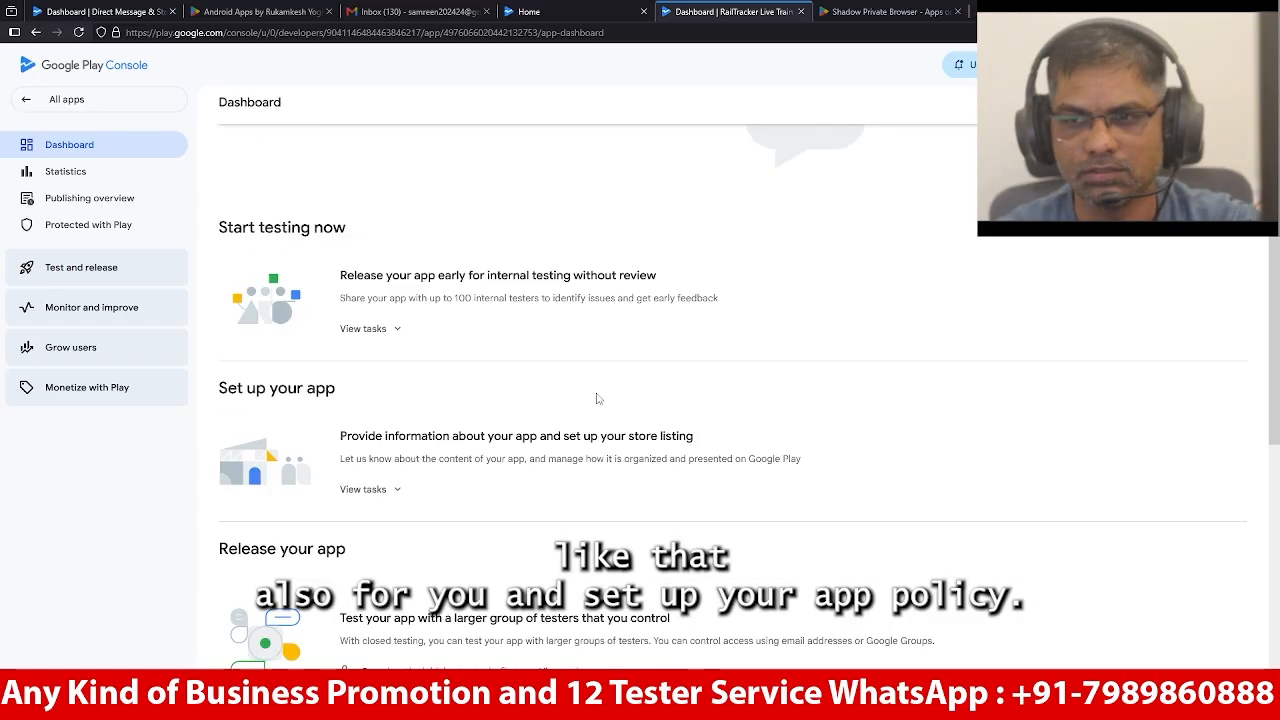
left_click(396, 419)
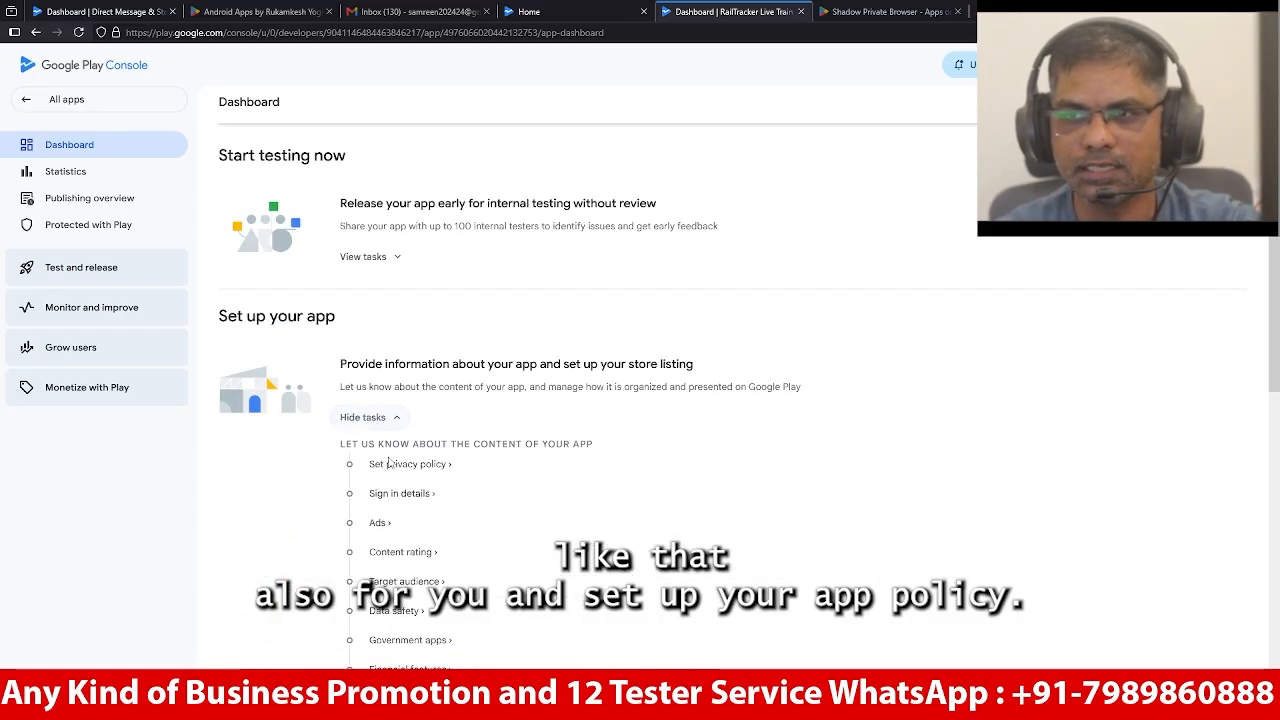
left_click(390, 466)
key("alt+Tab")
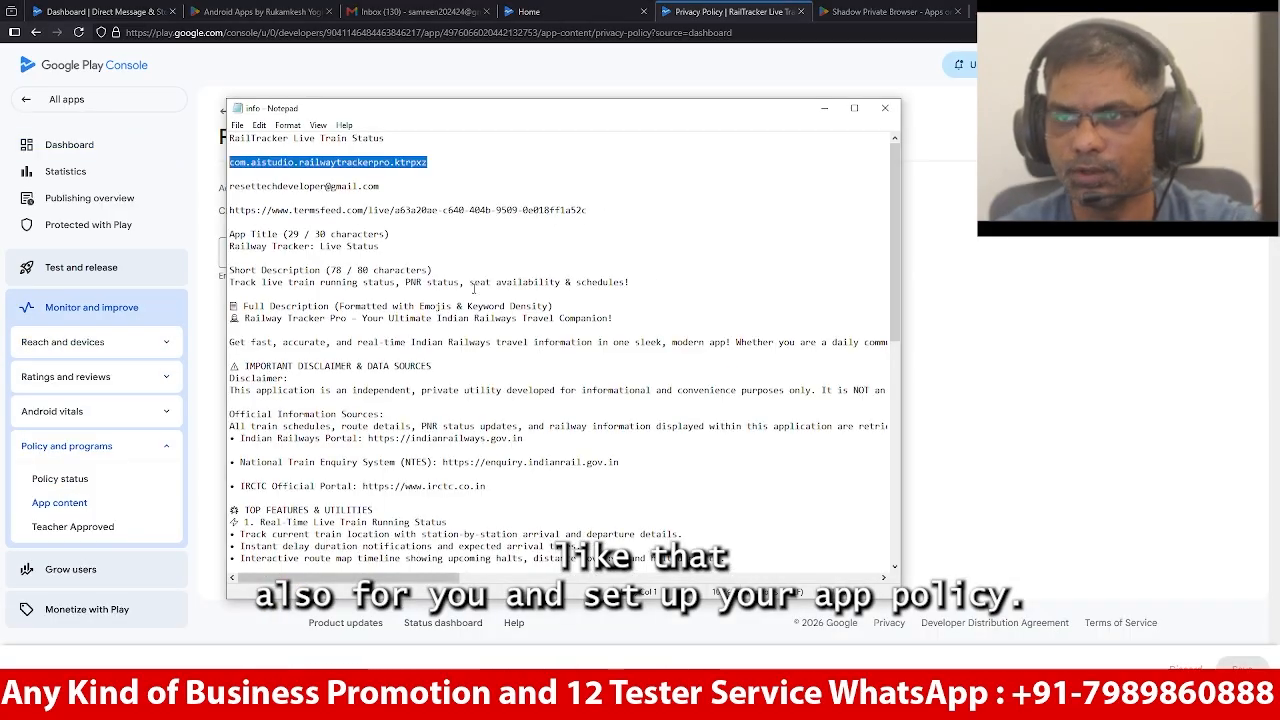
left_click_drag(588, 210, 232, 210)
right_click(232, 210)
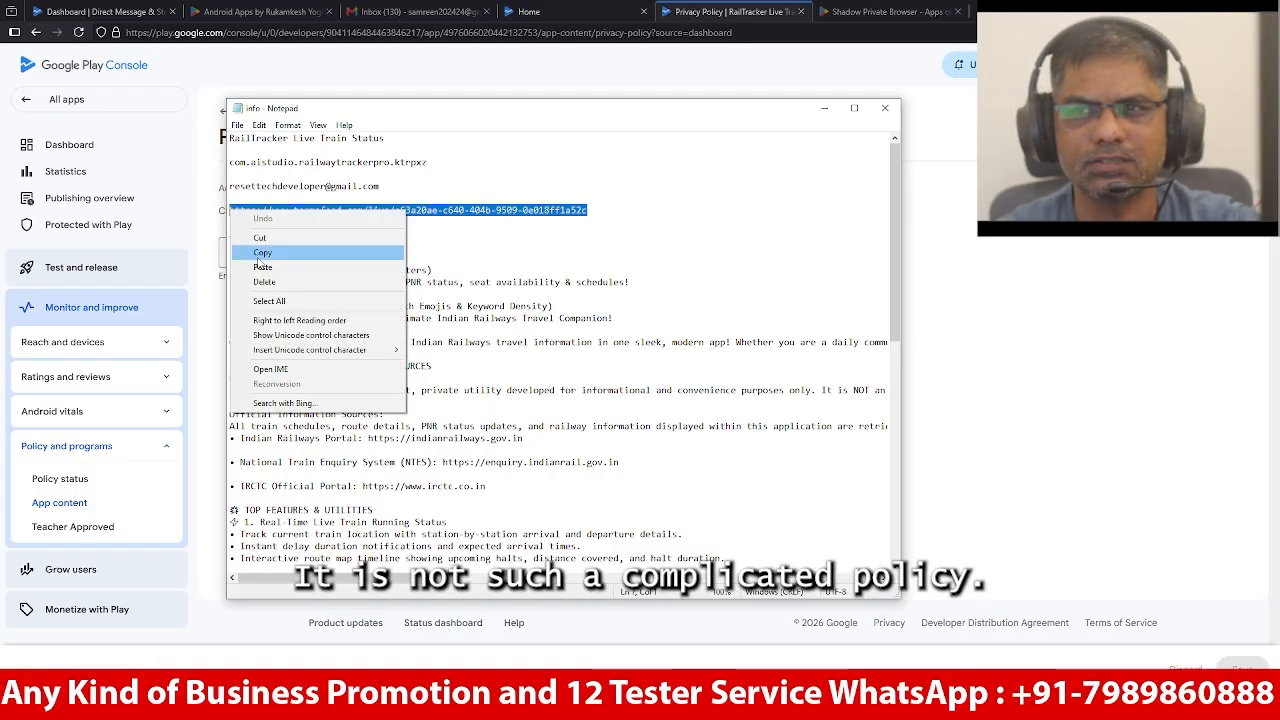
left_click(258, 252)
left_click(224, 259)
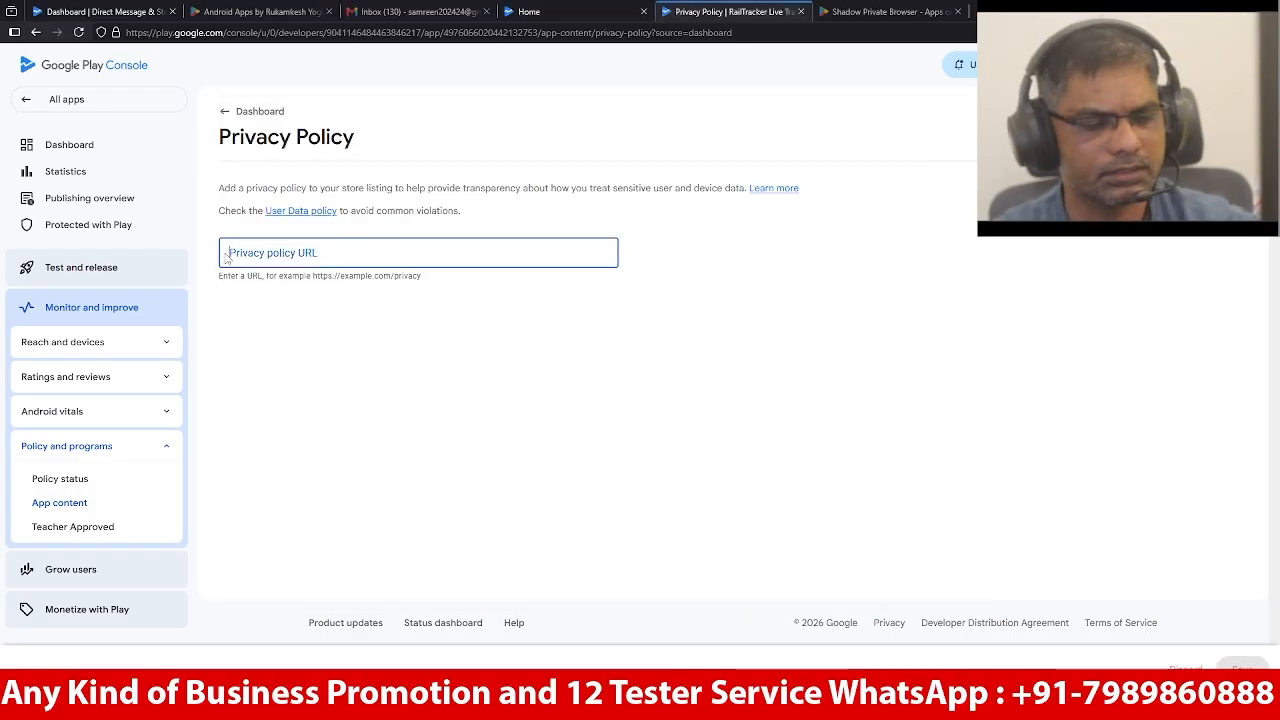
key("ctrl+v")
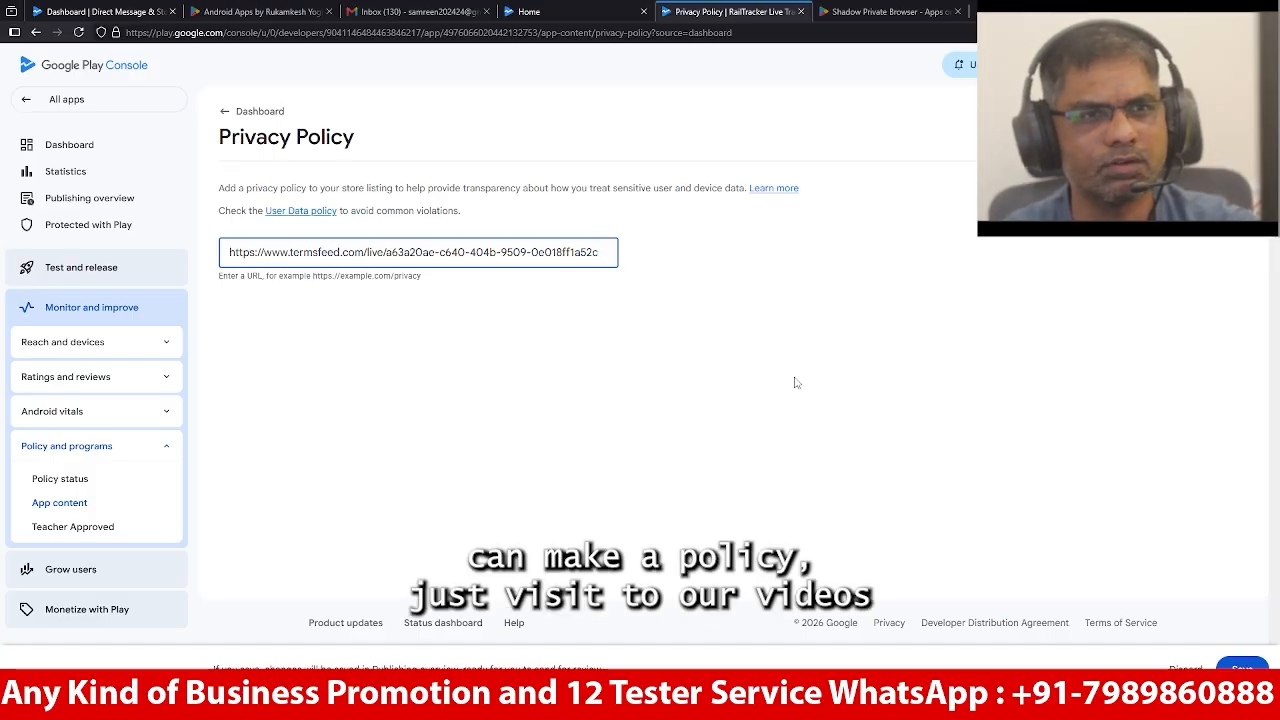
left_click(1240, 666)
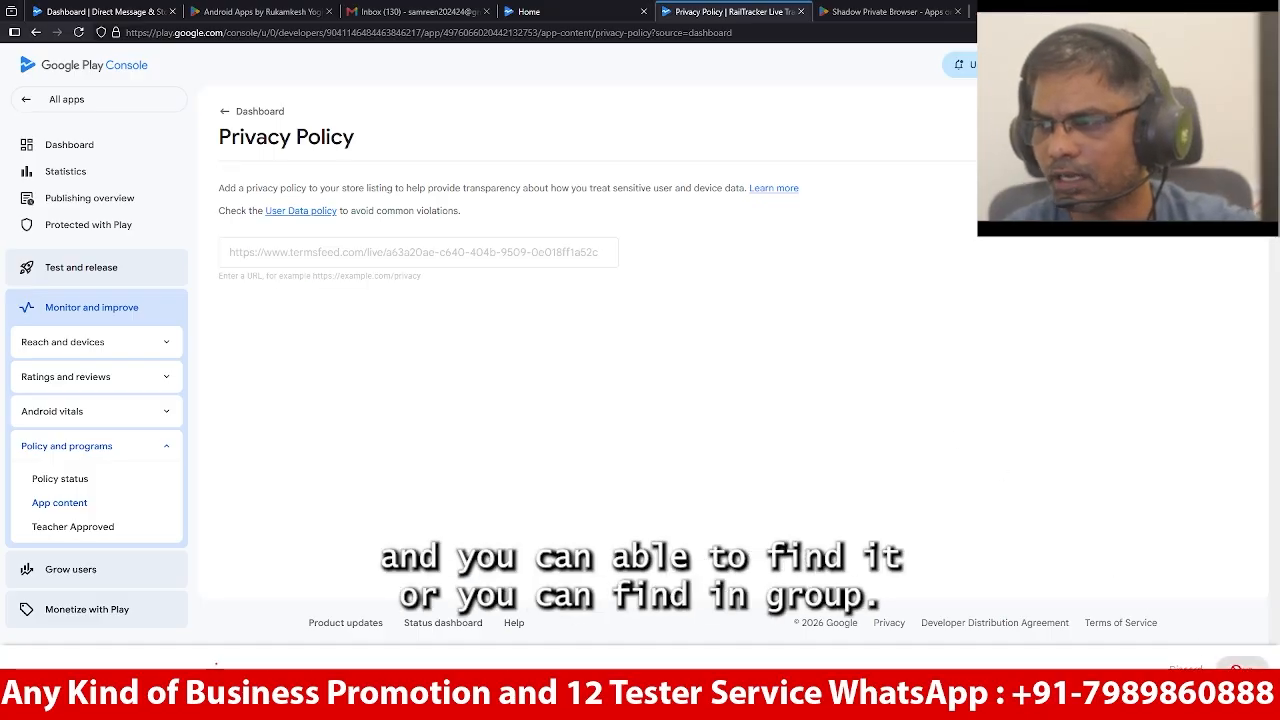
left_click(252, 111)
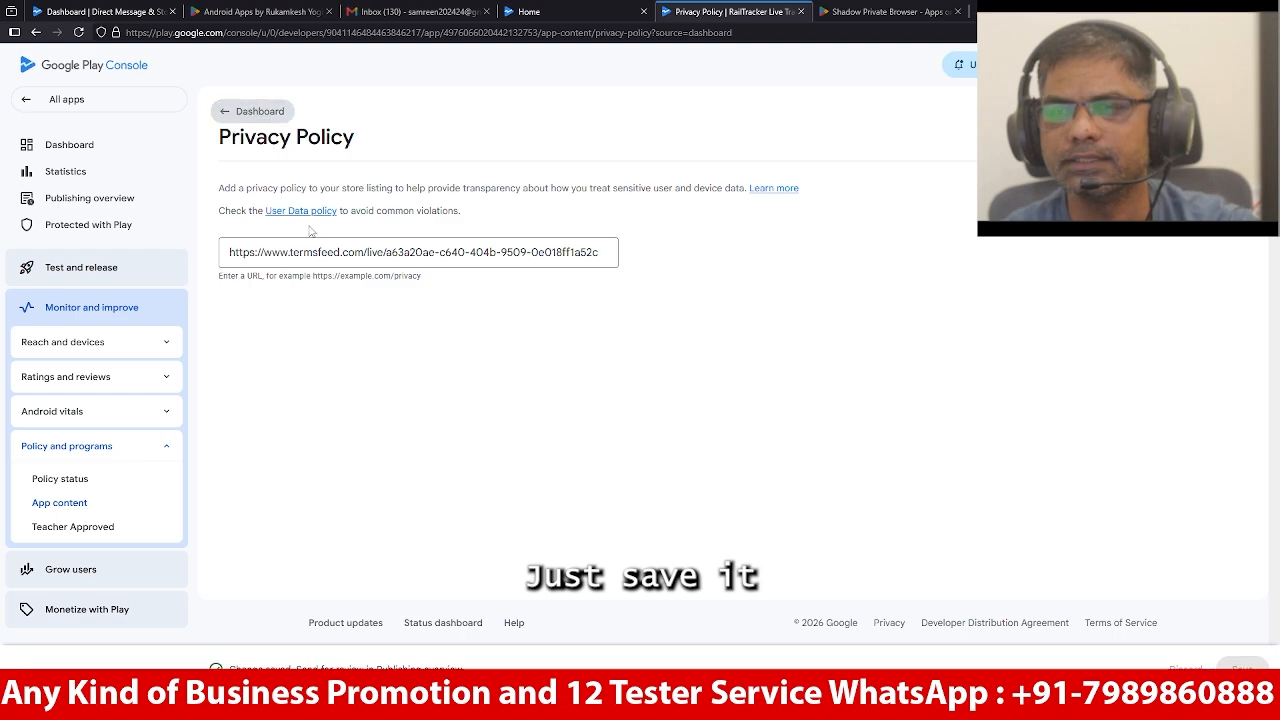
Declare in Sign in details that no part of the app is restricted, save it and return to the dashboard
scroll(385, 255, "down", 3)
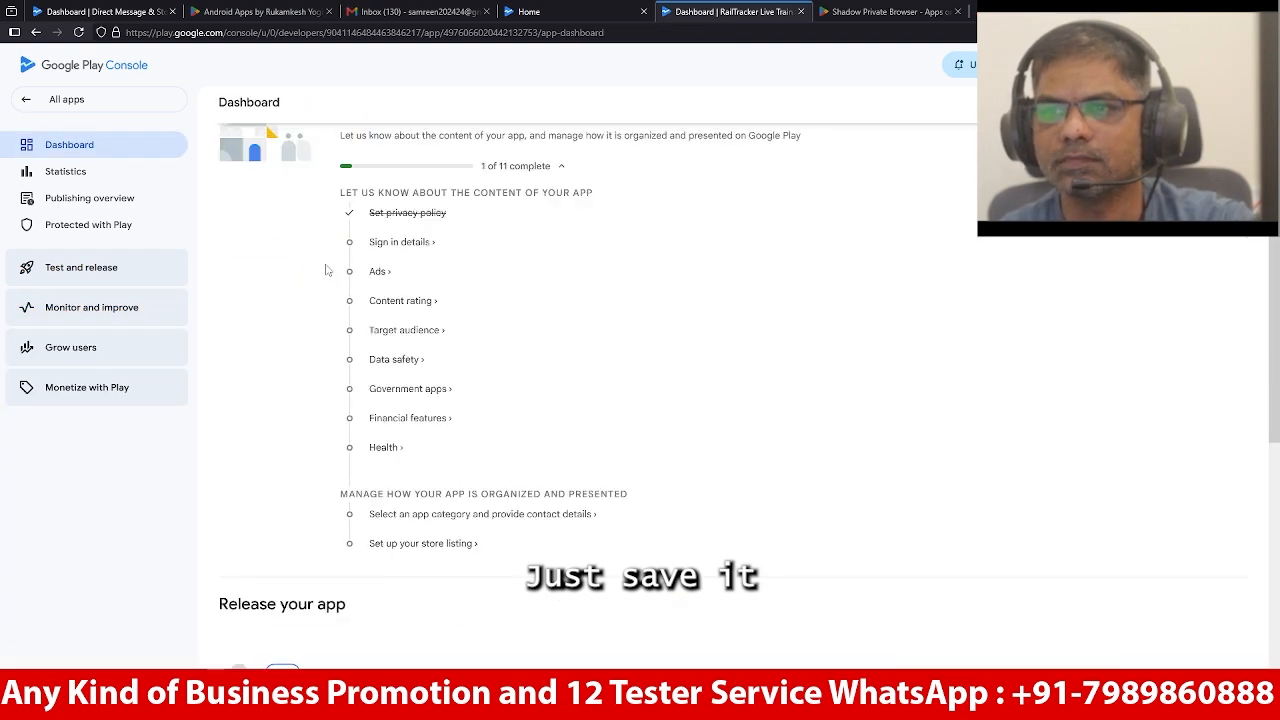
left_click(387, 243)
left_click(423, 436)
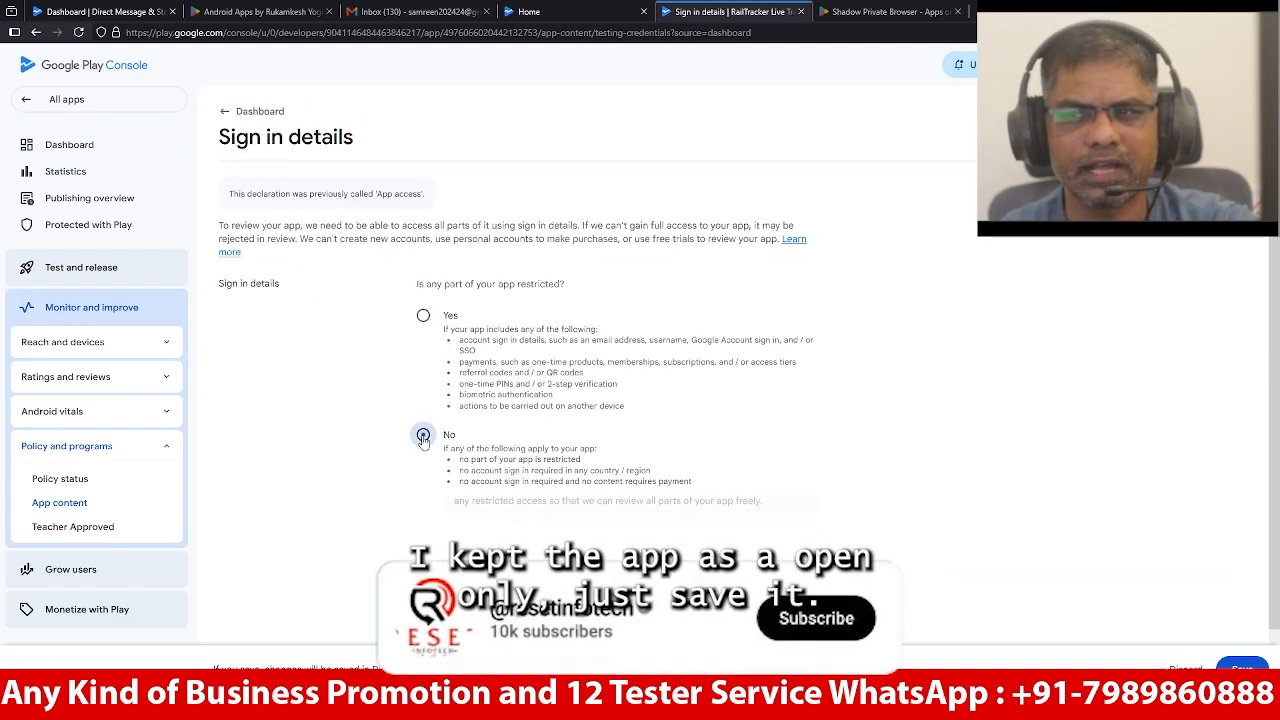
left_click(1236, 664)
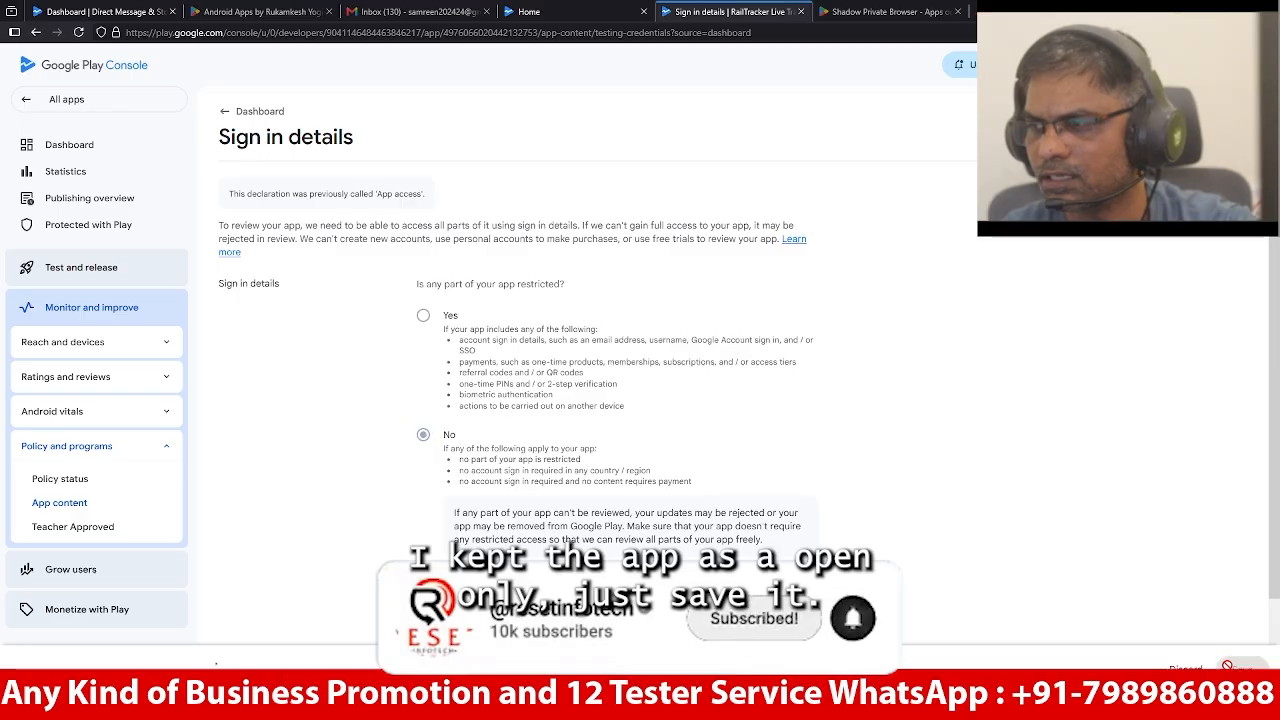
left_click(245, 111)
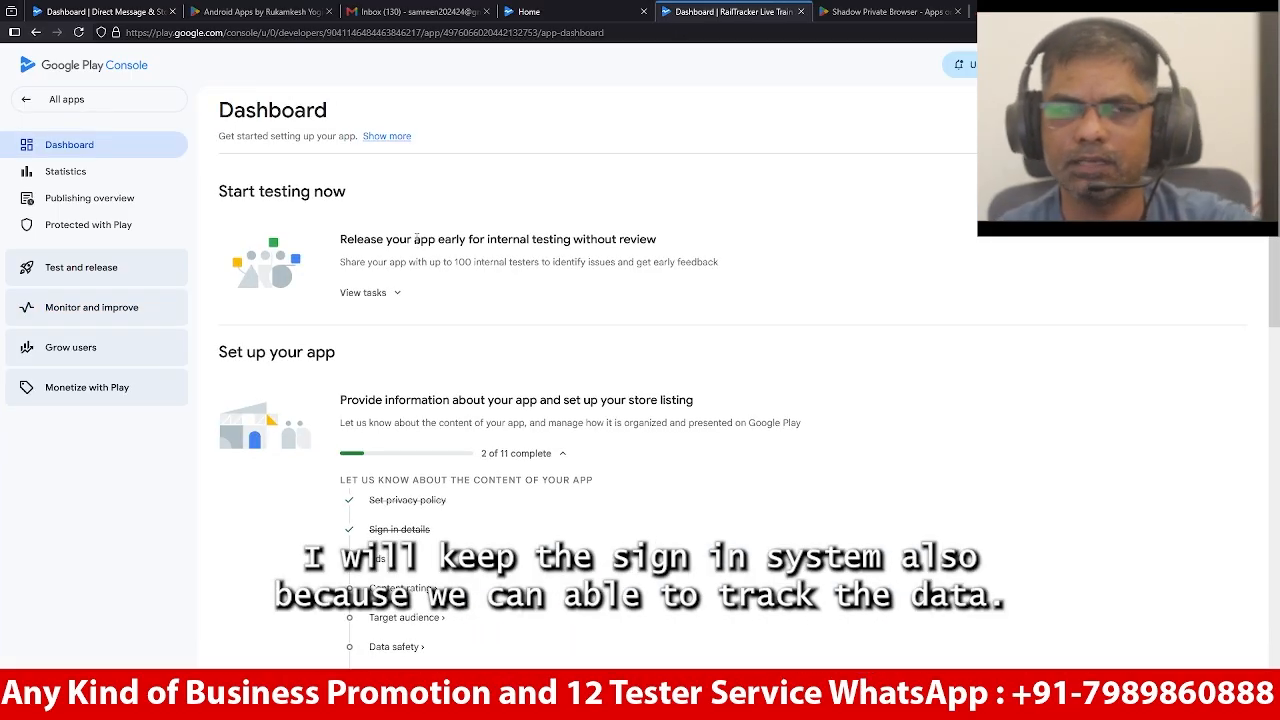
Declare in the Ads section that the app contains ads, save it, return to the dashboard and reload it
scroll(416, 240, "down", 2)
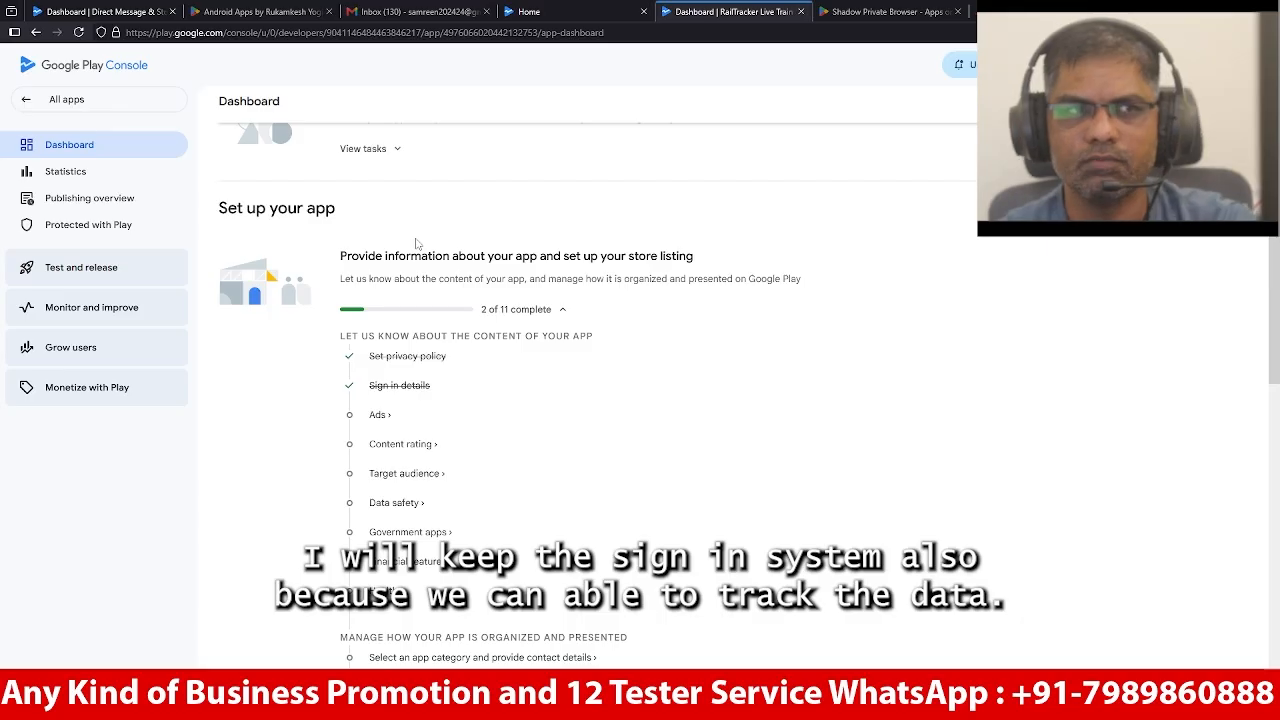
left_click(380, 420)
left_click(418, 267)
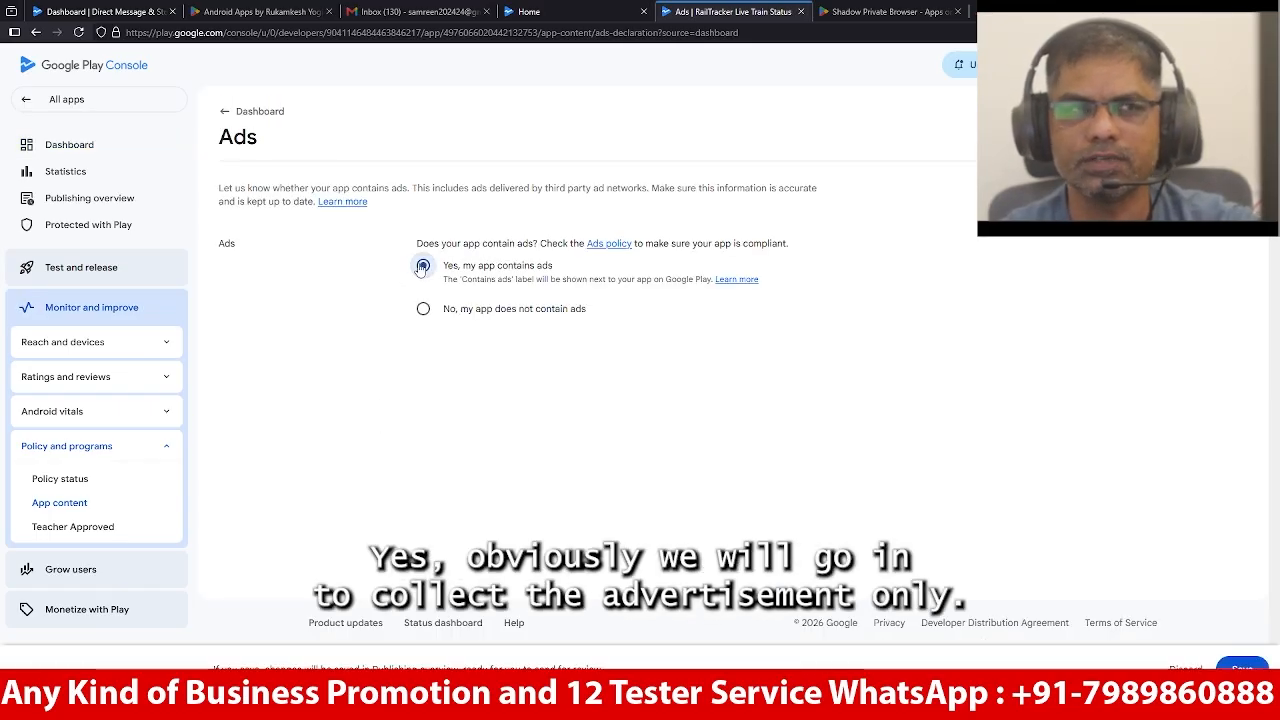
left_click(1262, 666)
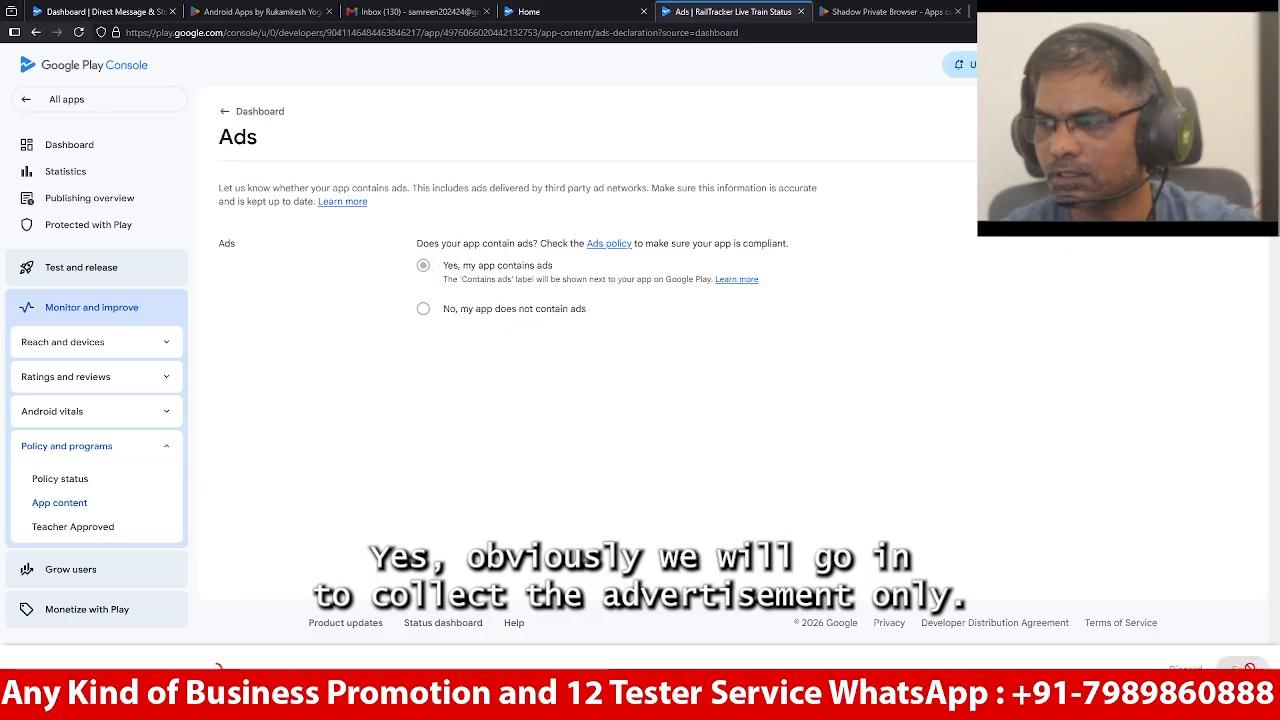
left_click(252, 111)
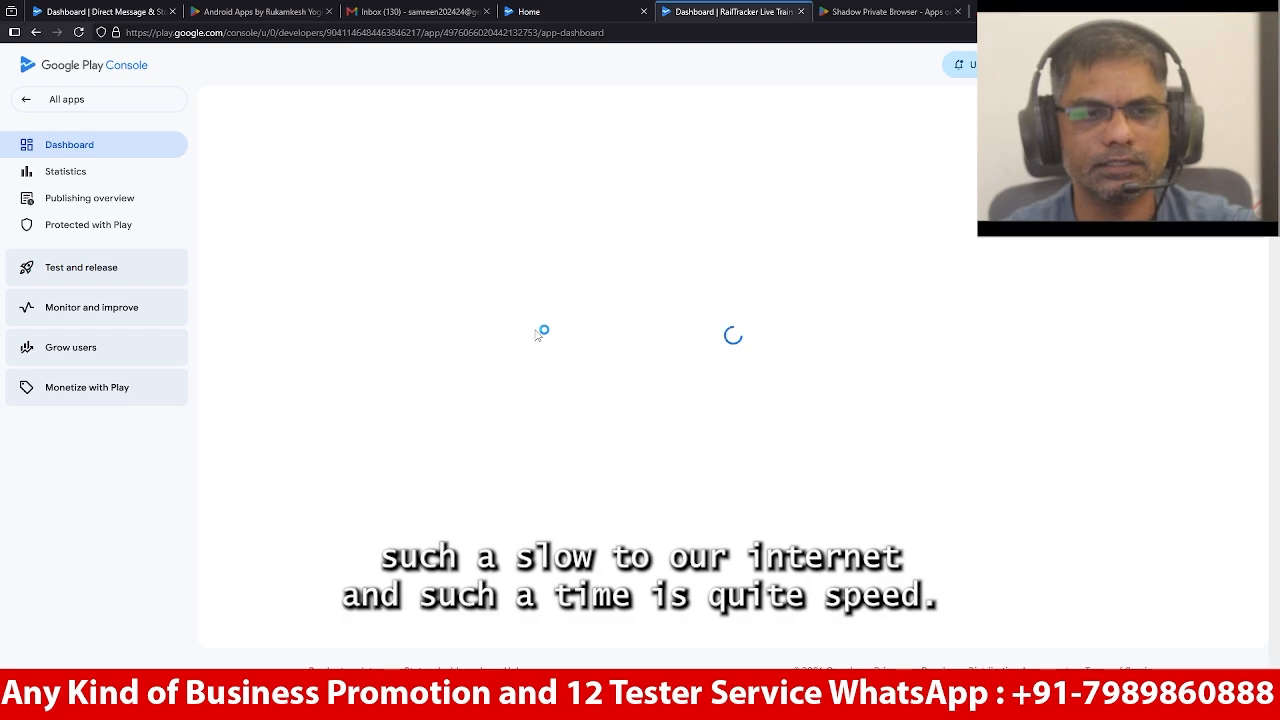
left_click(79, 32)
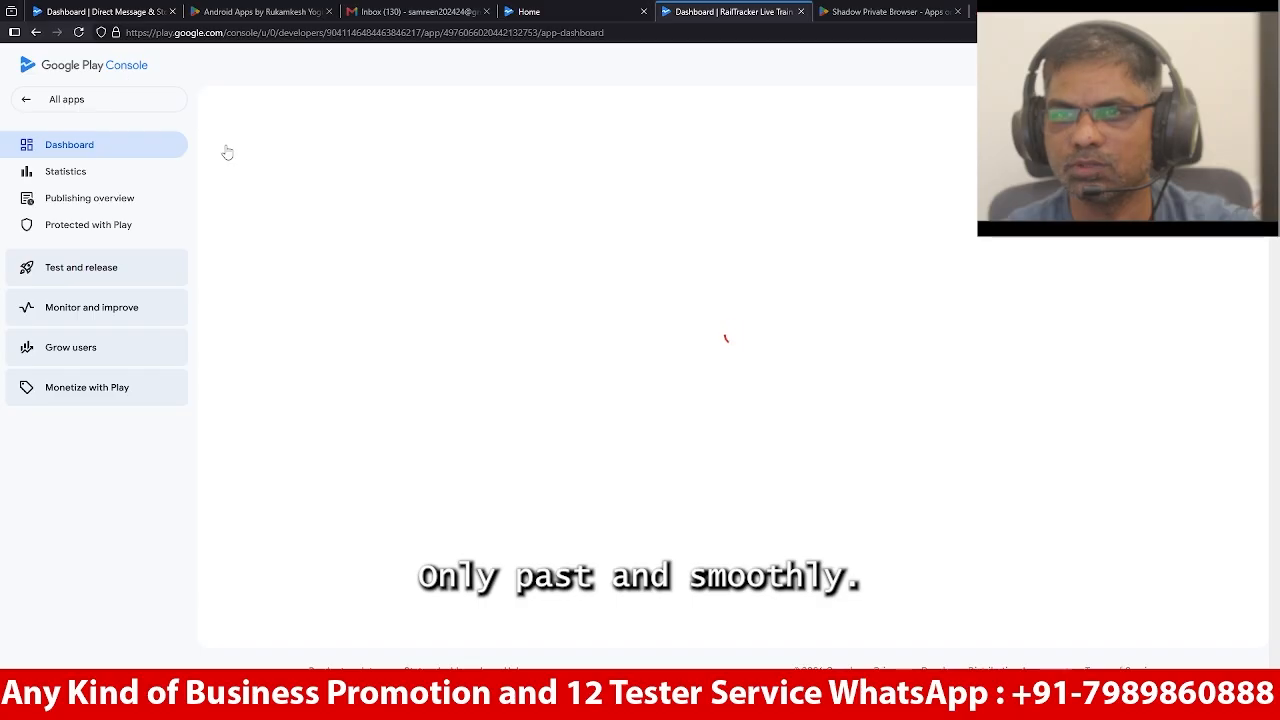
Start the content rating questionnaire and enter the contact email address copied from the info note
scroll(405, 317, "down", 3)
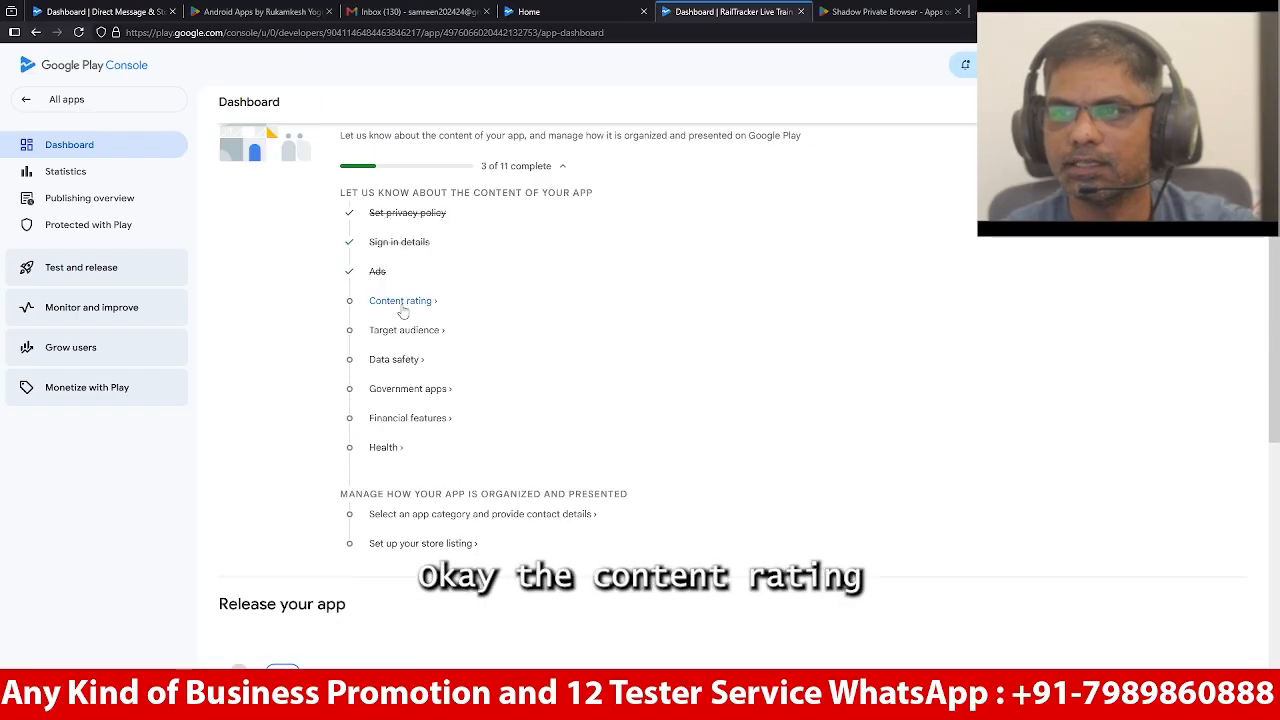
left_click(402, 308)
left_click(284, 352)
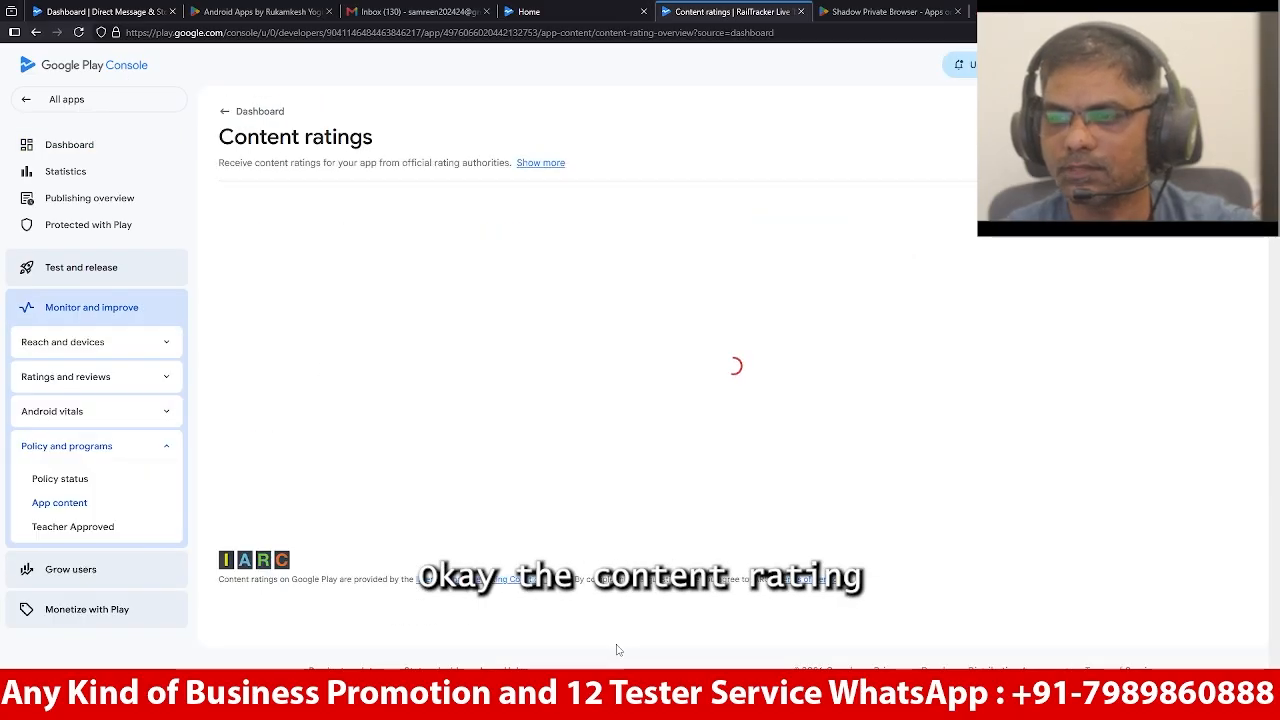
key("alt+Tab")
left_click_drag(380, 186, 224, 186)
right_click(252, 184)
left_click(290, 230)
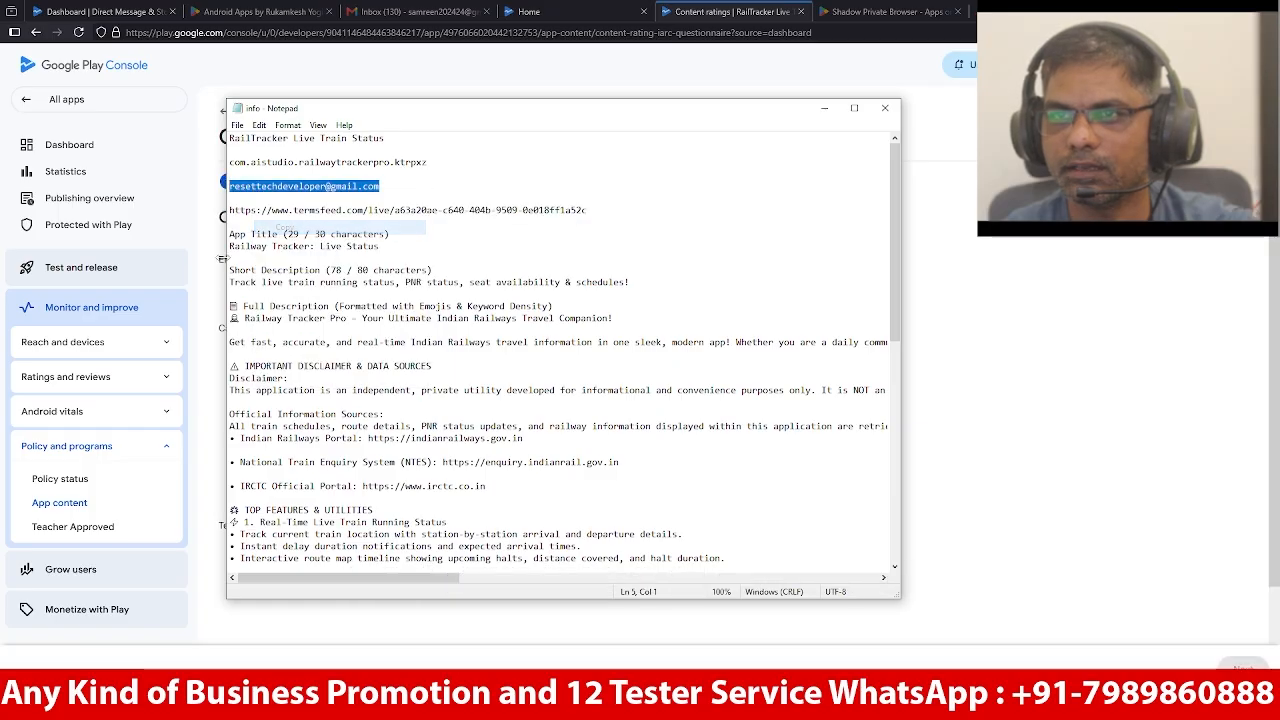
left_click(218, 276)
left_click(453, 260)
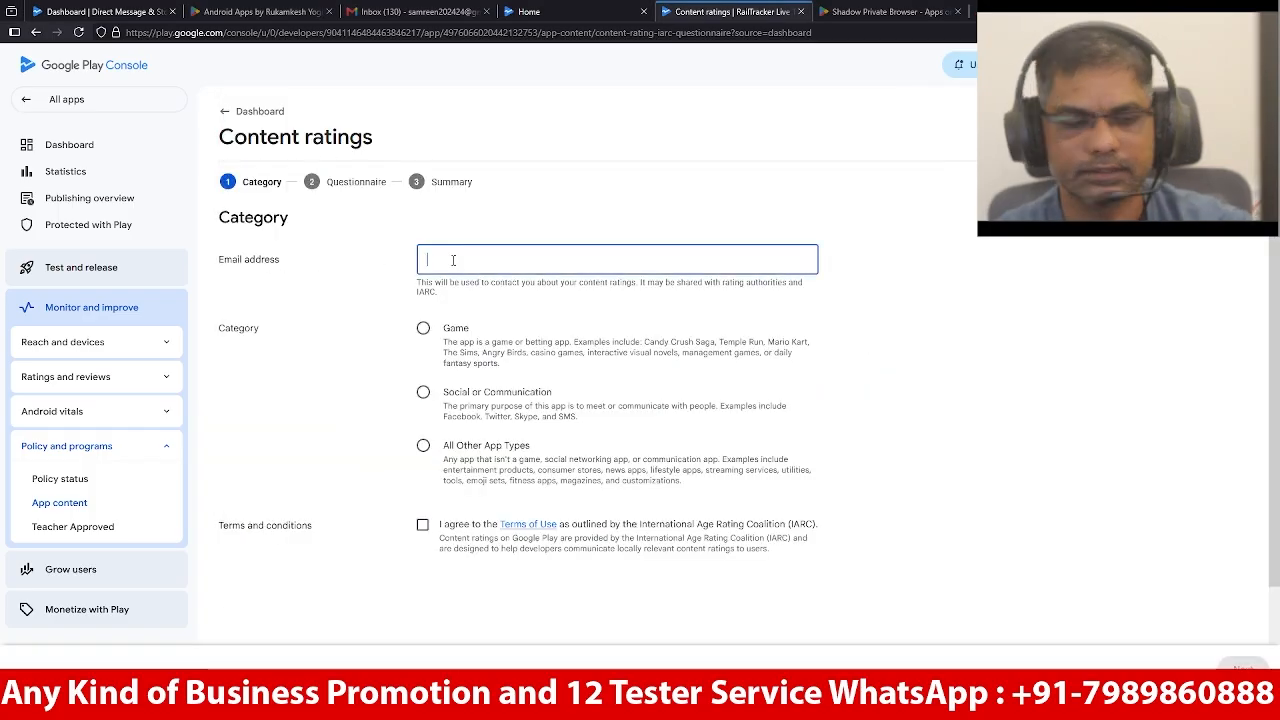
key("ctrl+v")
Set the content rating category to All Other App Types, agree to the IARC Terms of Use and continue to the questionnaire
left_click(424, 445)
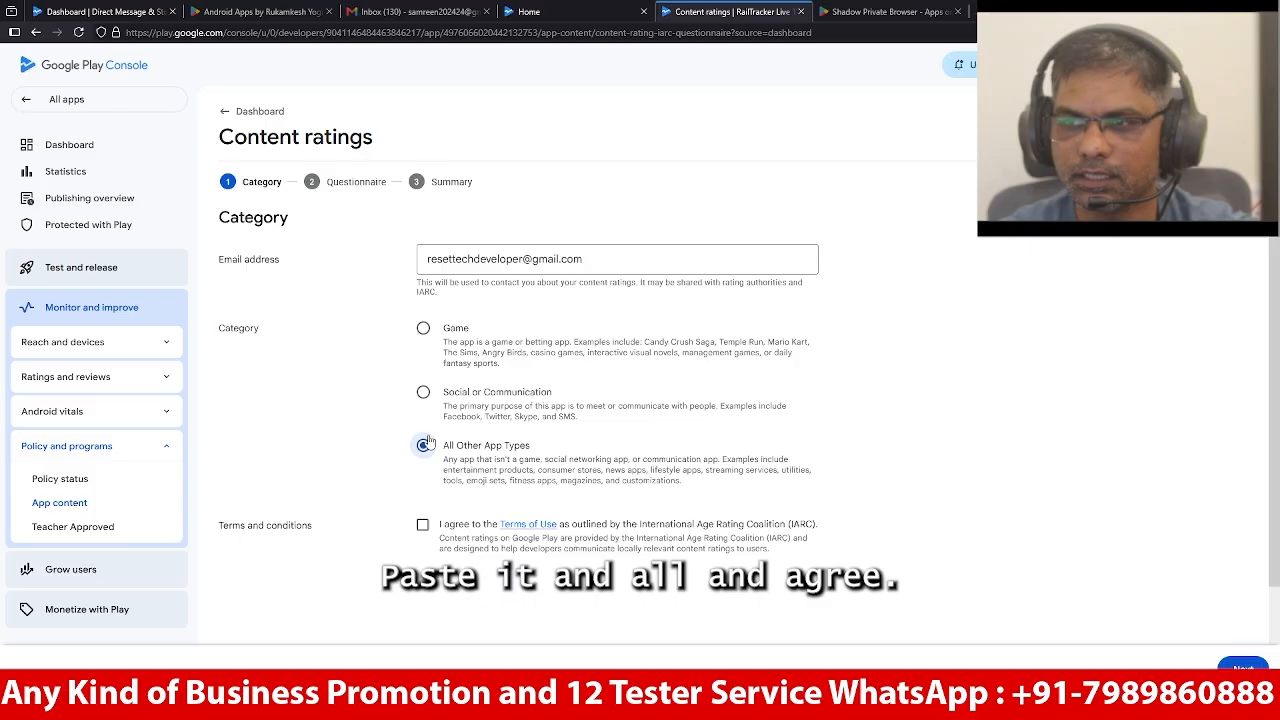
left_click(428, 524)
left_click(1243, 667)
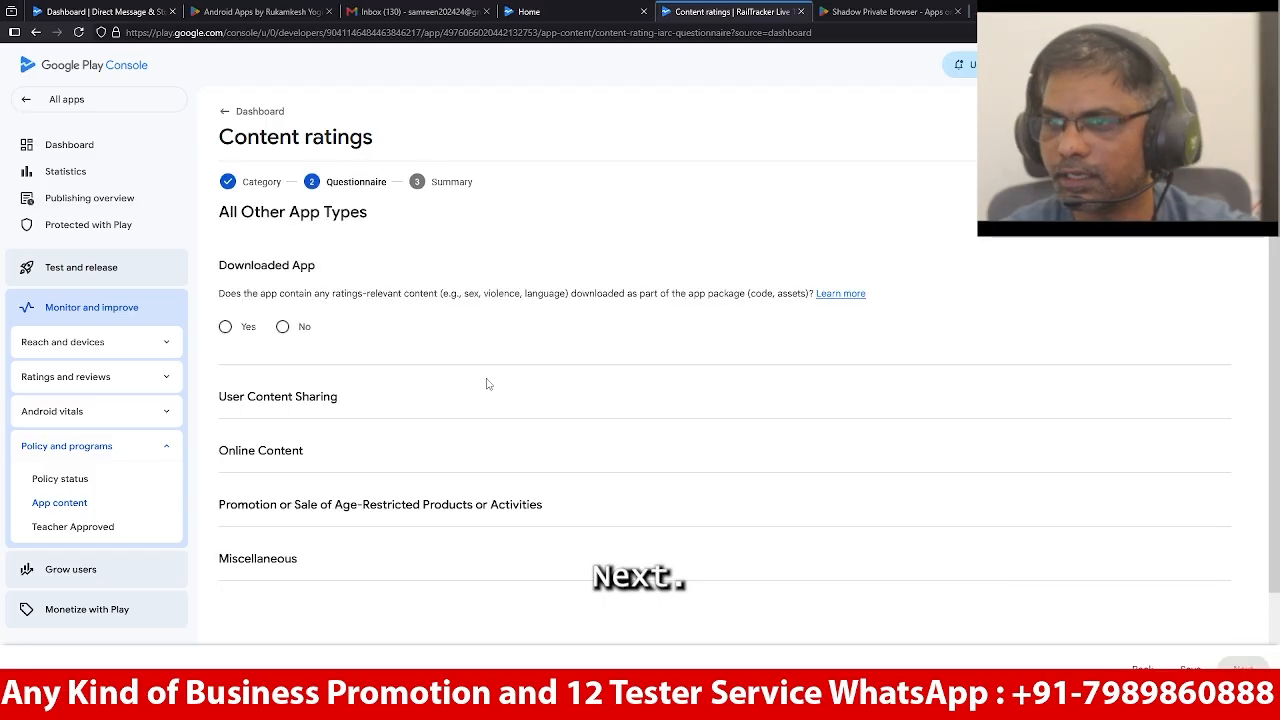
Answer No for Downloaded App, User Content Sharing, Online Content, and Promotion or Sale of Age-Restricted Products or Activities
left_click(283, 327)
left_click(283, 456)
scroll(290, 400, "down", 3)
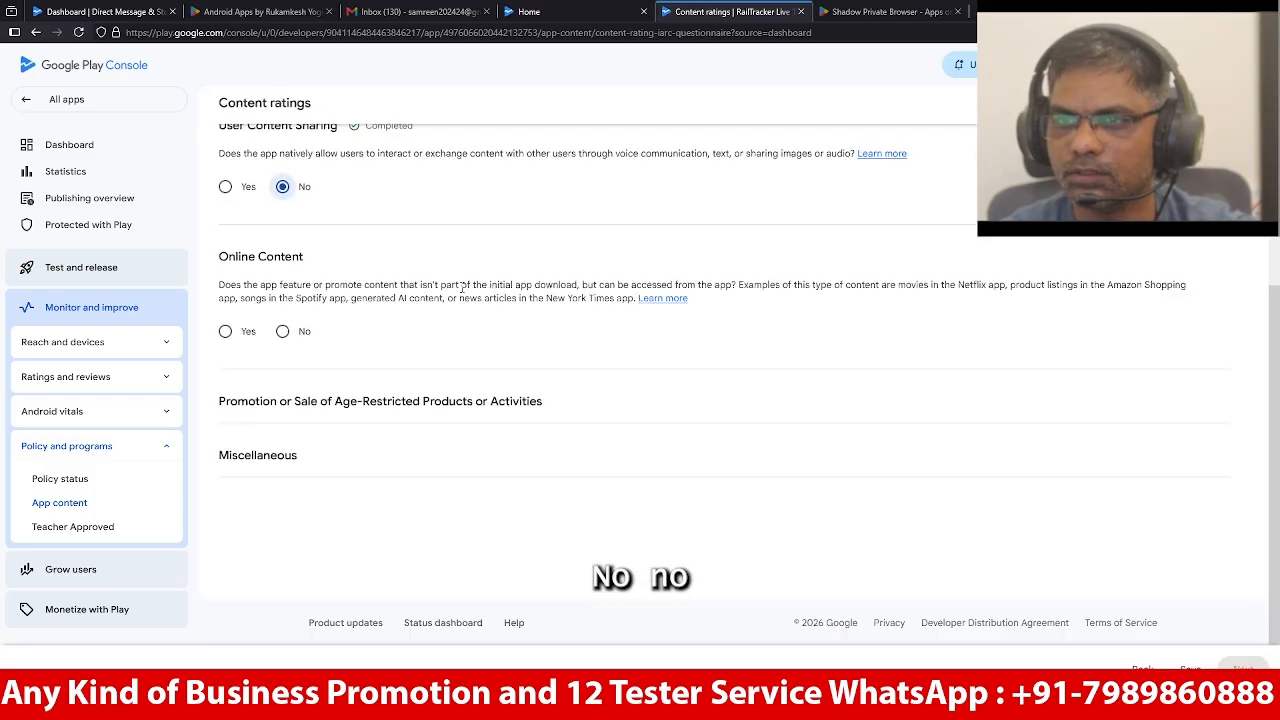
left_click(283, 331)
left_click(283, 460)
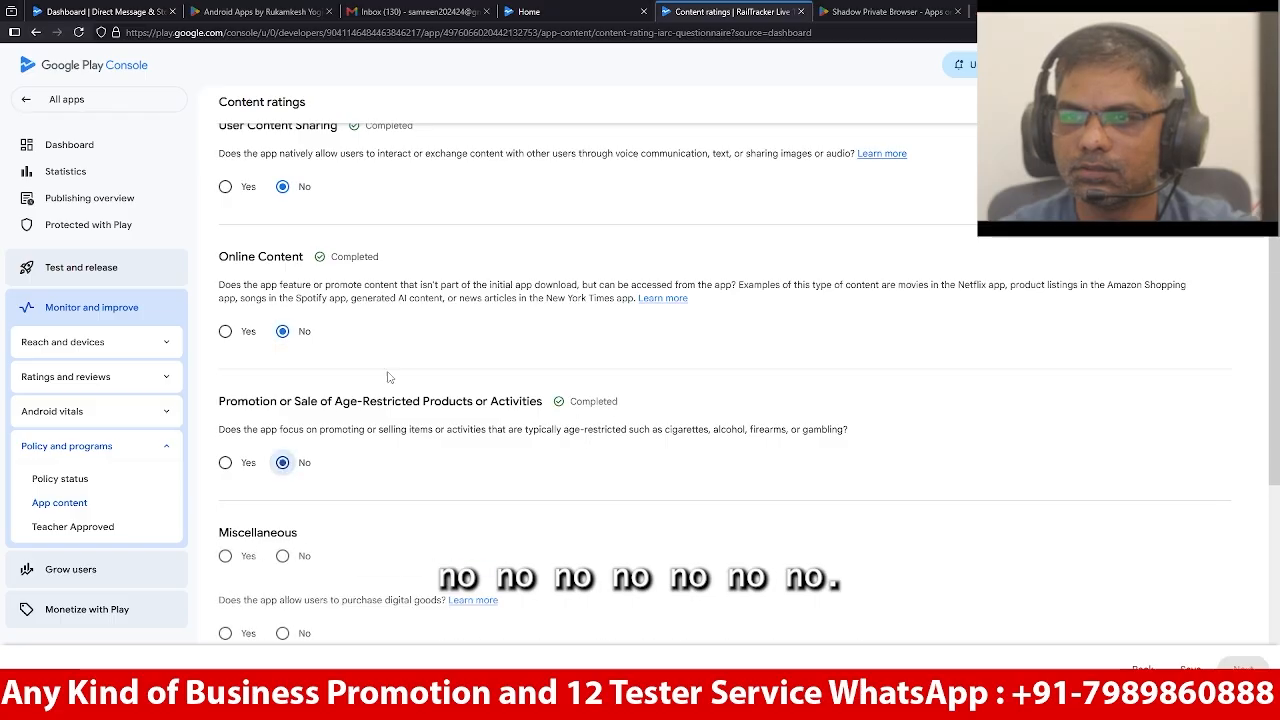
Answer No to all Miscellaneous questions, from location sharing to news or educational product, and save the questionnaire
scroll(400, 370, "down", 3)
left_click(283, 306)
left_click(283, 383)
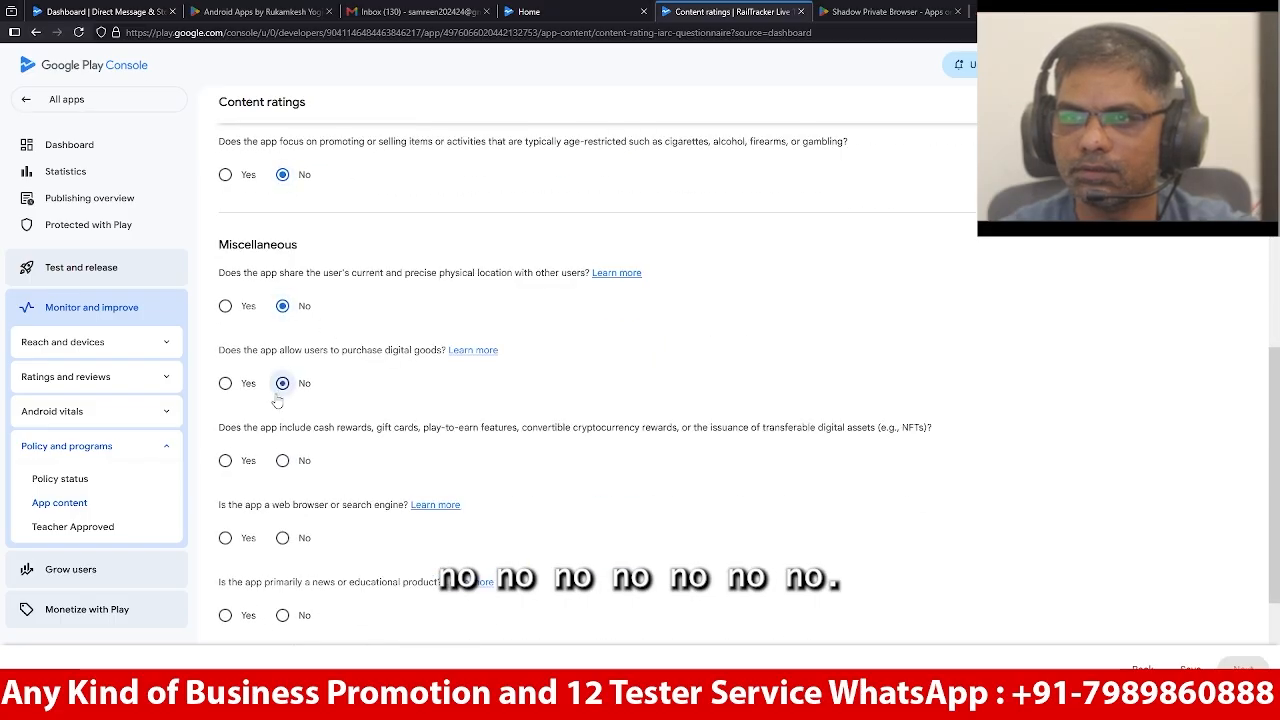
left_click(282, 461)
left_click(283, 538)
left_click(283, 615)
scroll(374, 331, "down", 2)
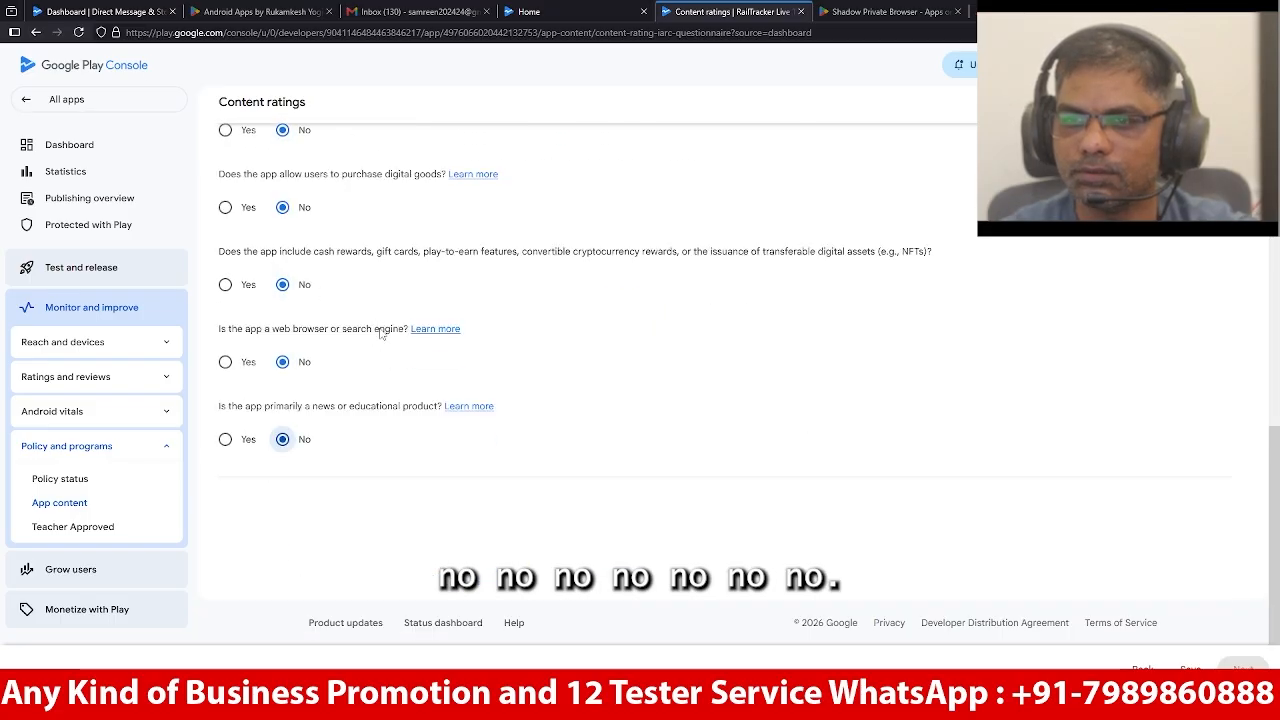
left_click(1192, 664)
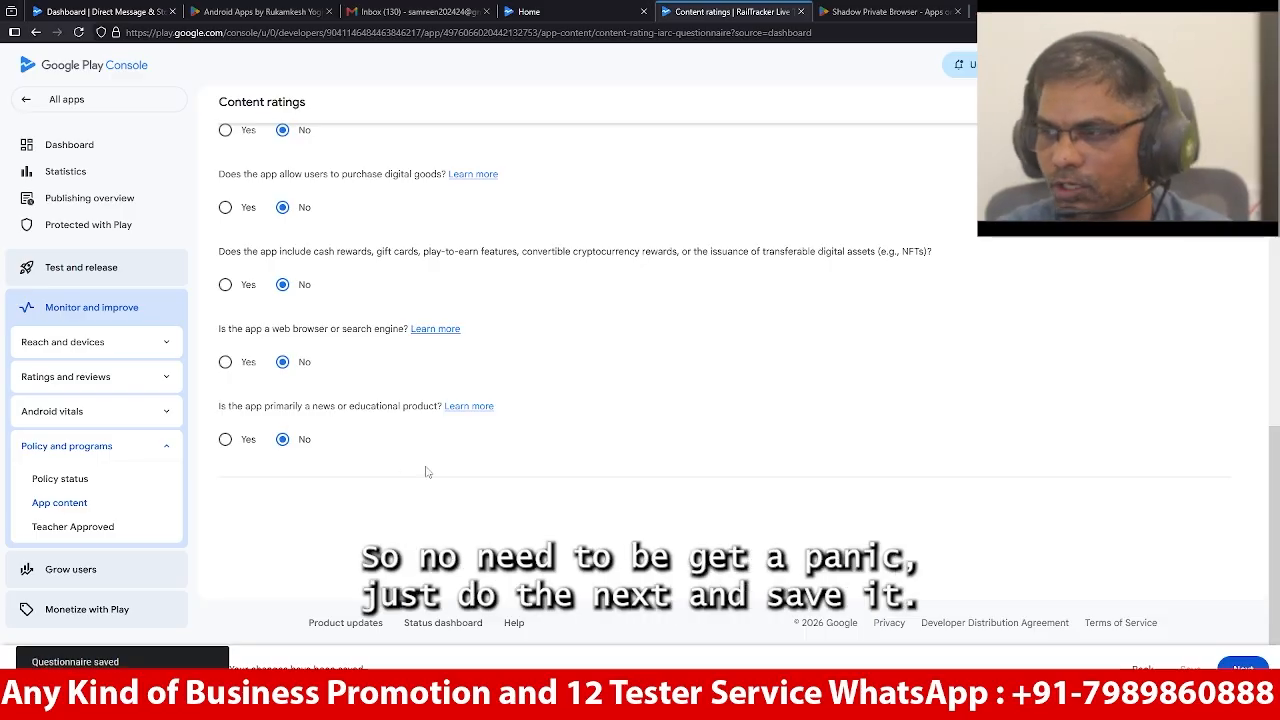
Continue to the content ratings summary, save the ratings and return to the dashboard
left_click(1222, 661)
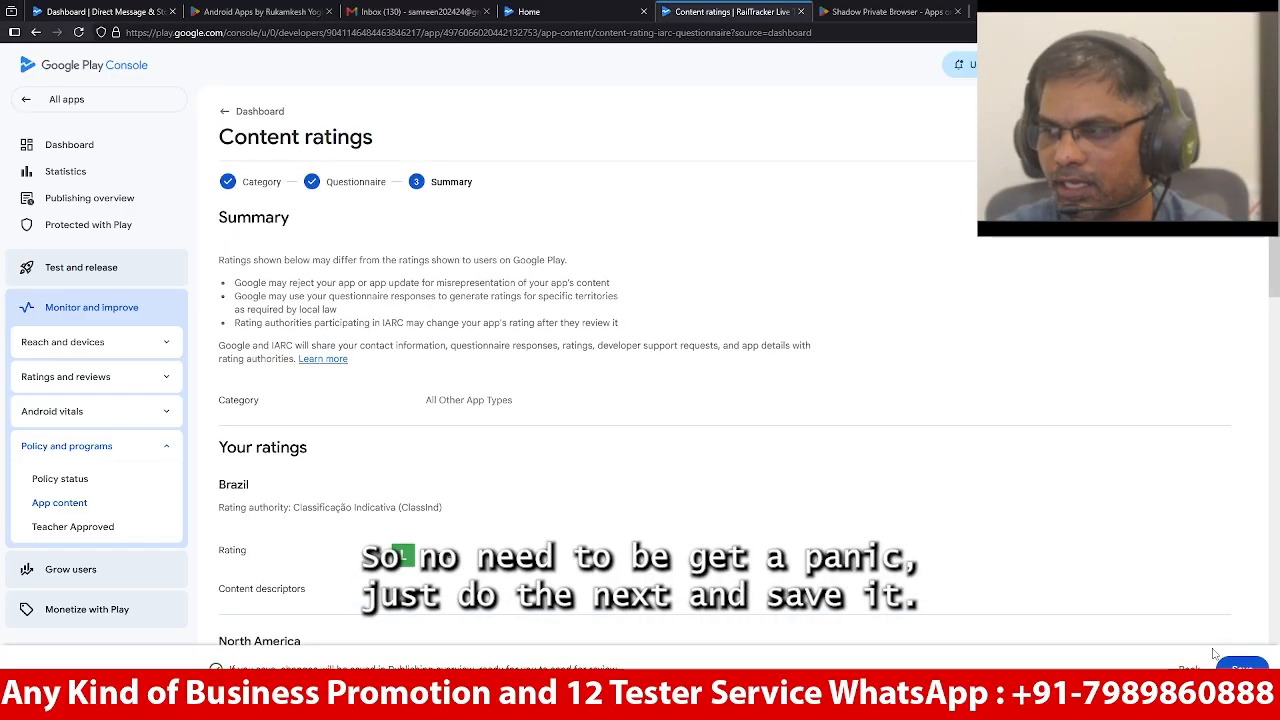
left_click(1262, 666)
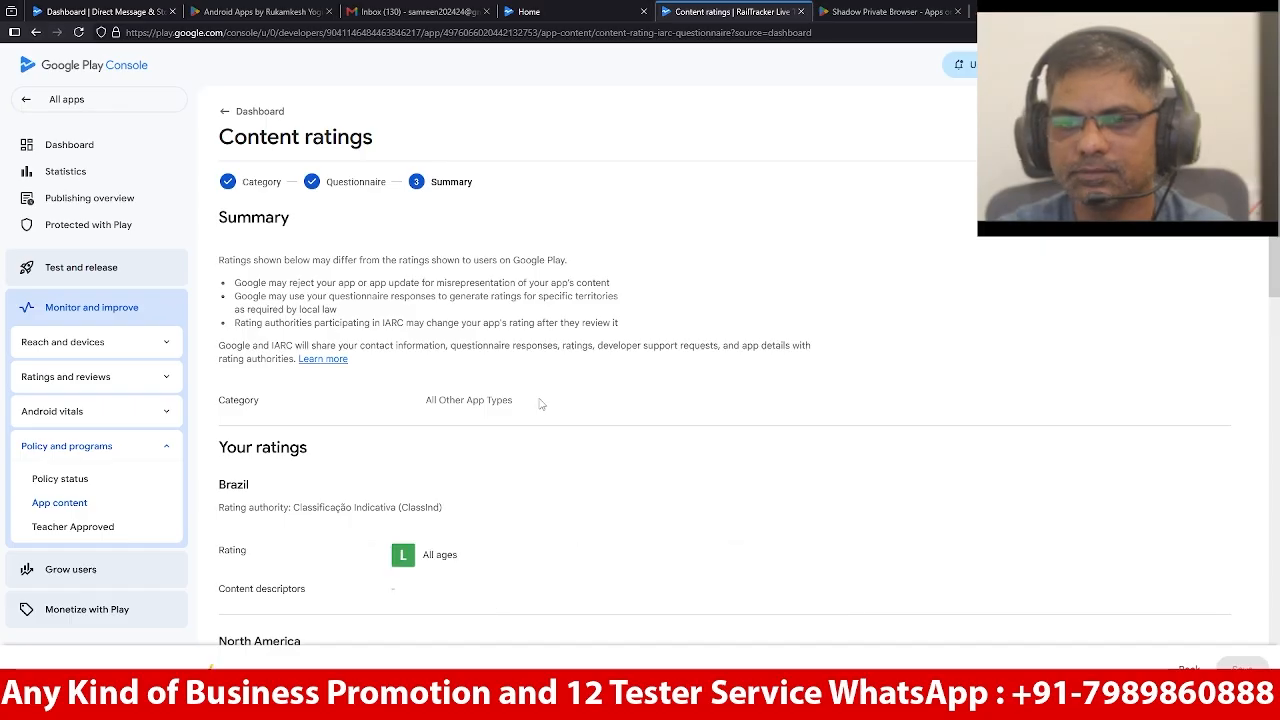
left_click(225, 113)
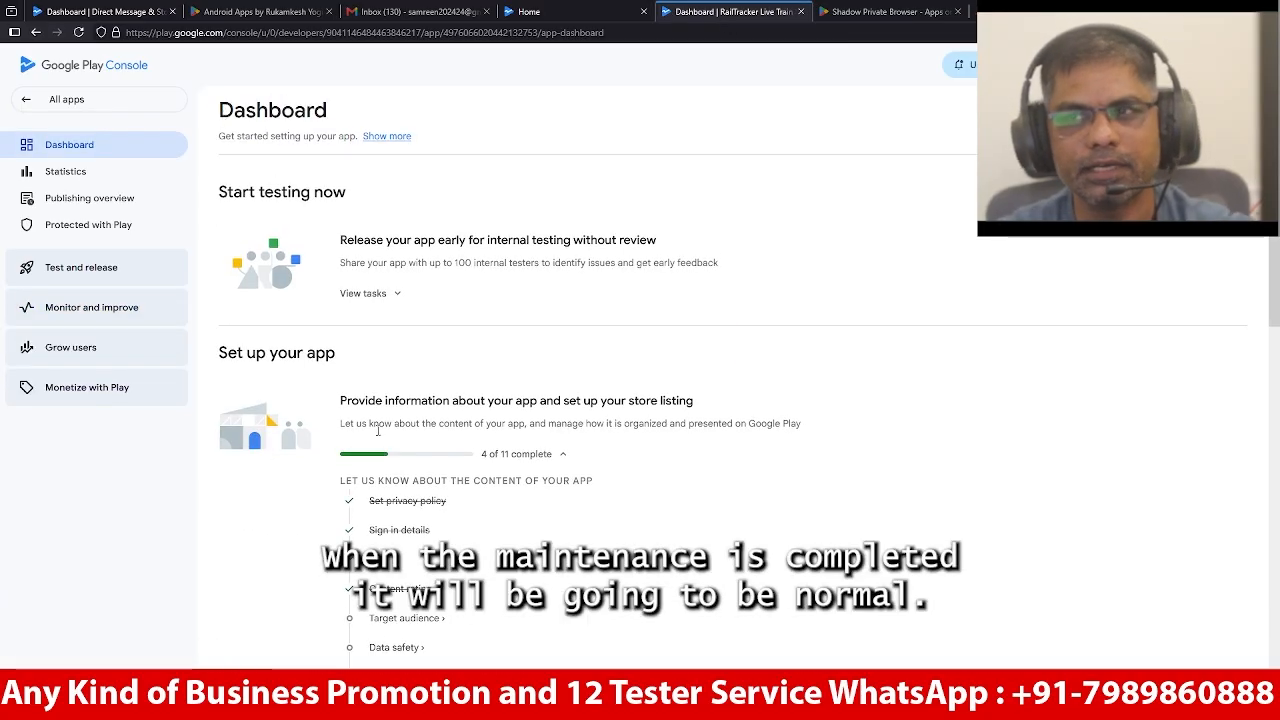
Set the target age group to 18 and over, save the target audience declaration and return to the dashboard
scroll(390, 330, "down", 3)
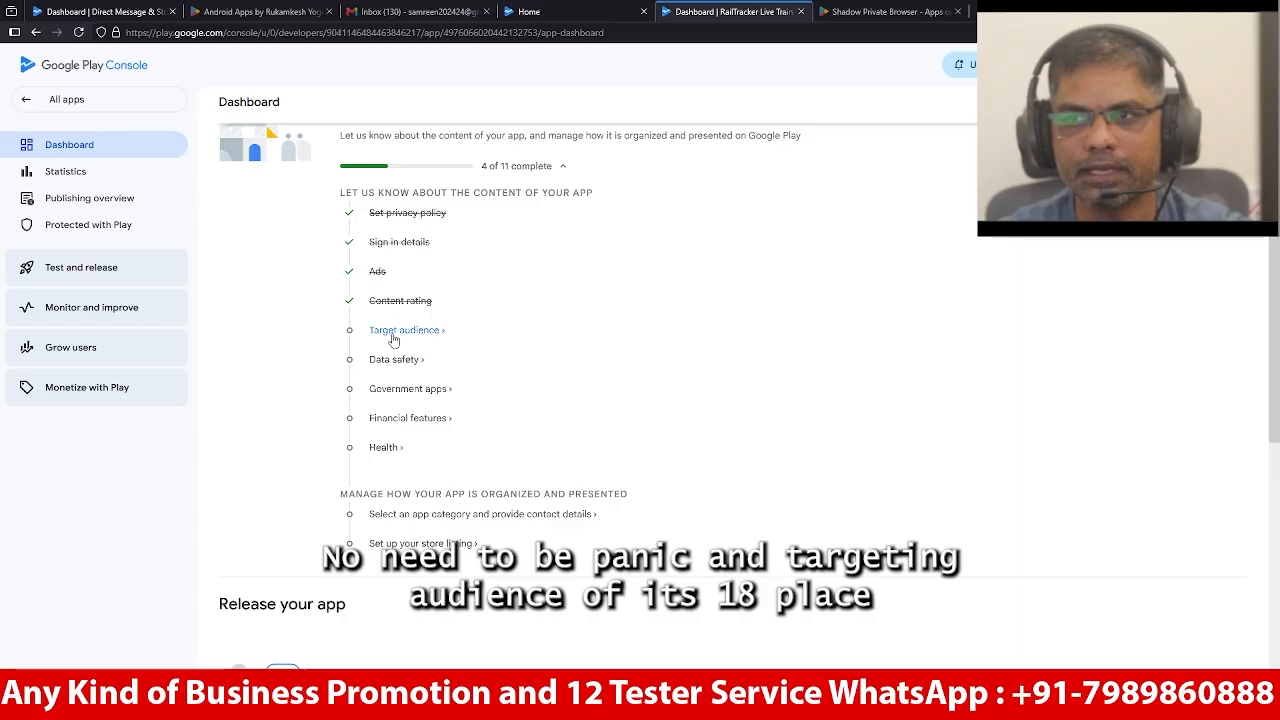
left_click(392, 330)
left_click(487, 541)
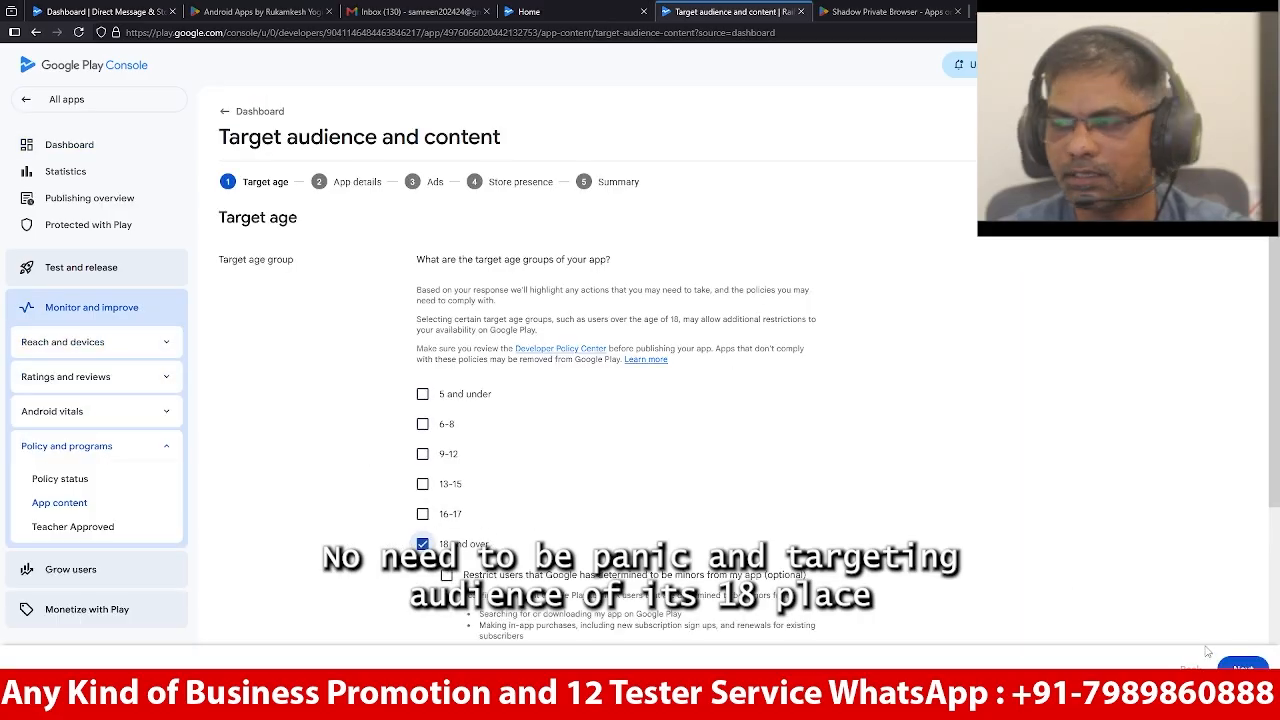
left_click(1242, 668)
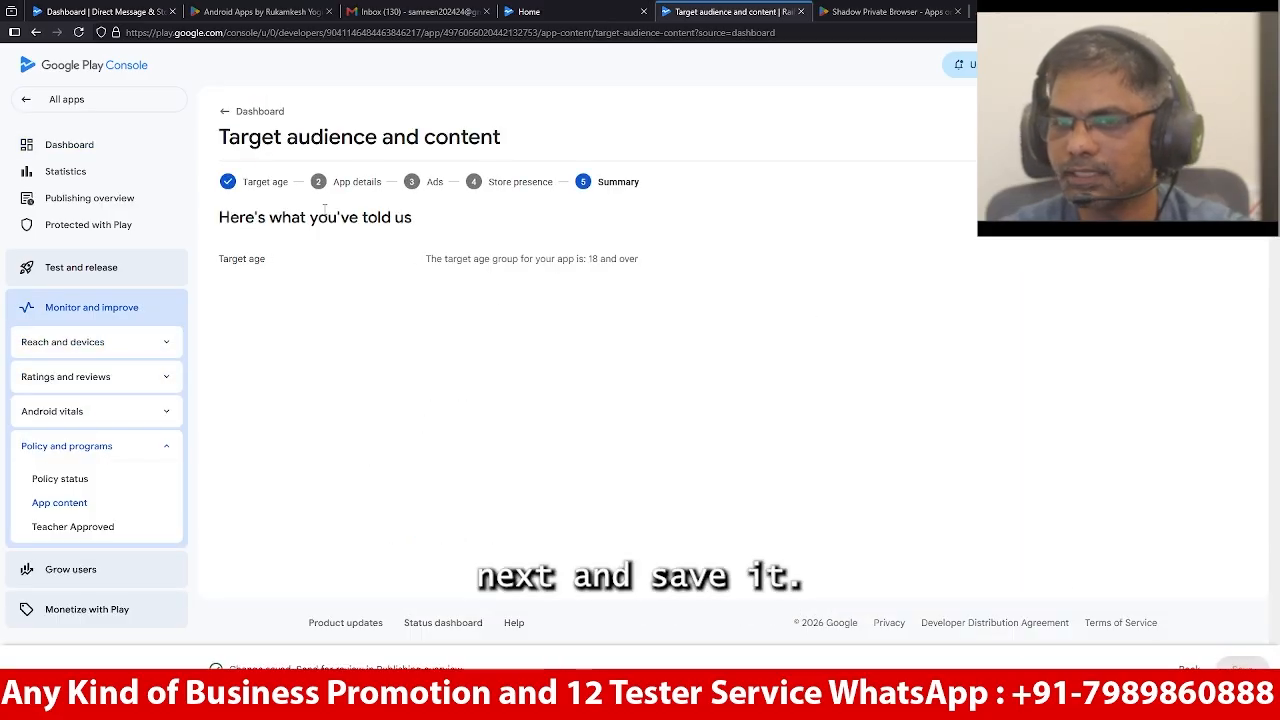
left_click(240, 111)
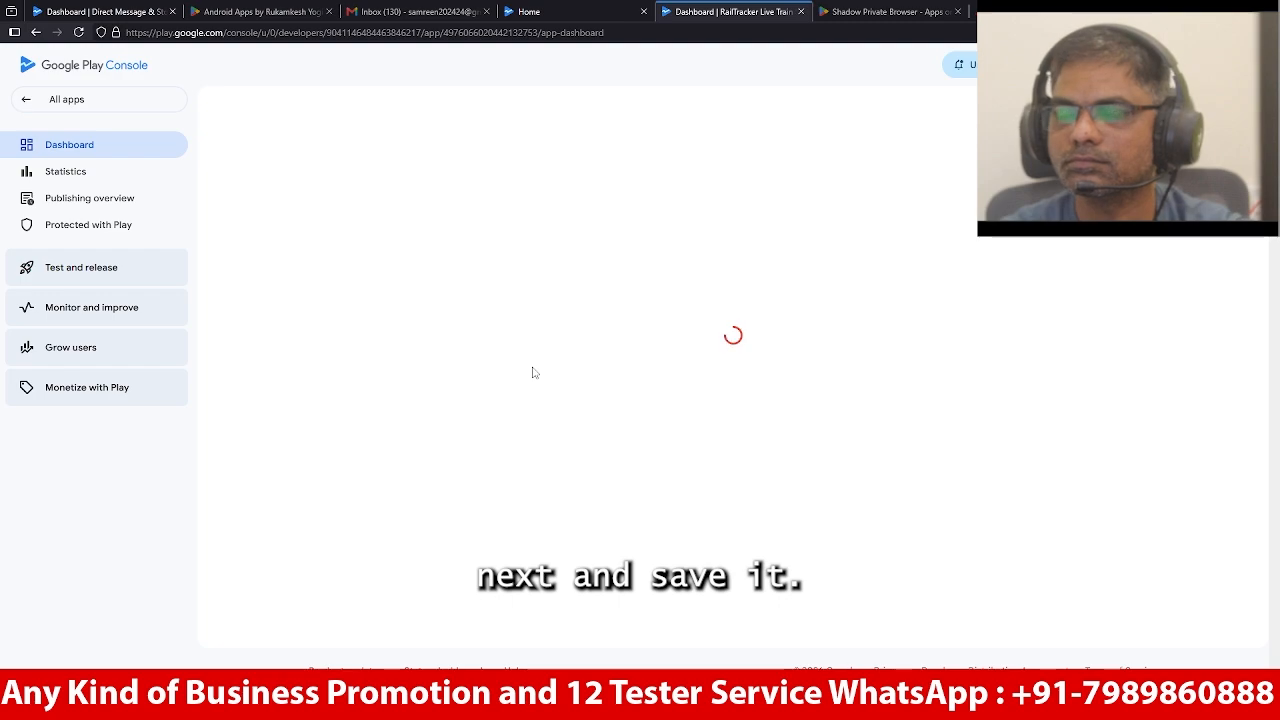
Open the Data safety form's CSV import and upload data_safety_export(1).csv from the Downloads folder
scroll(533, 373, "down", 1)
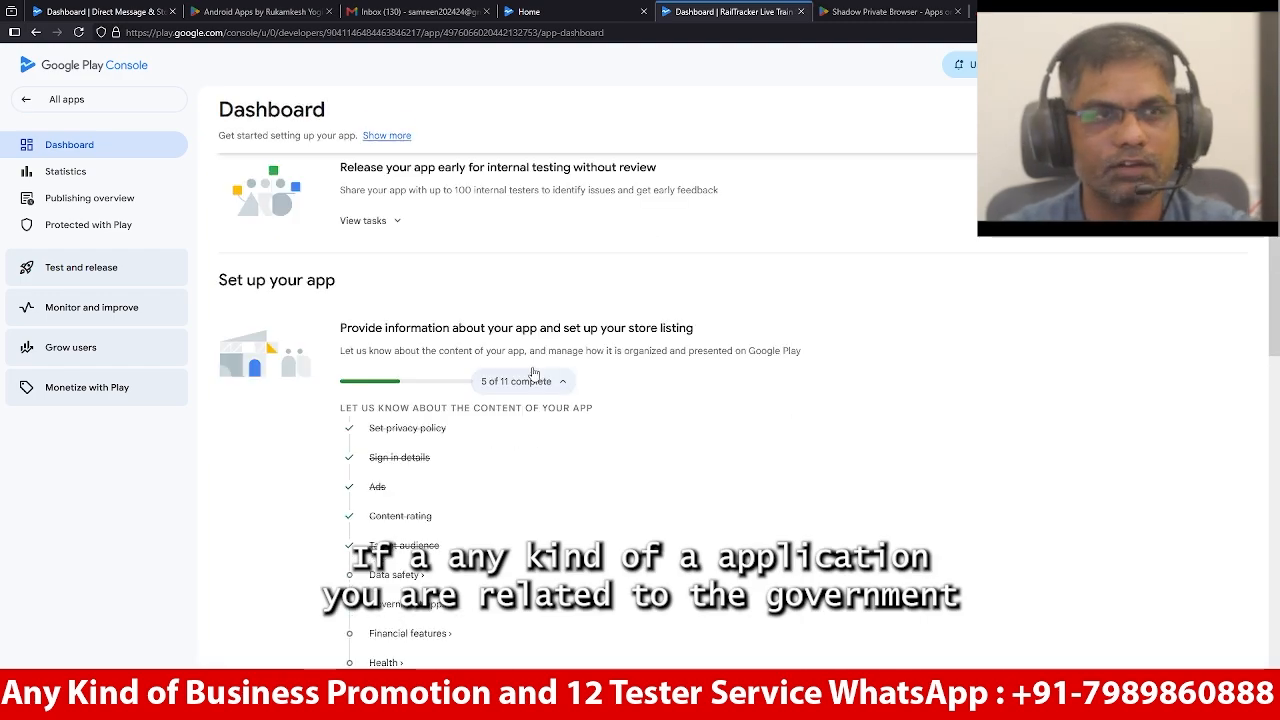
scroll(533, 373, "down", 1)
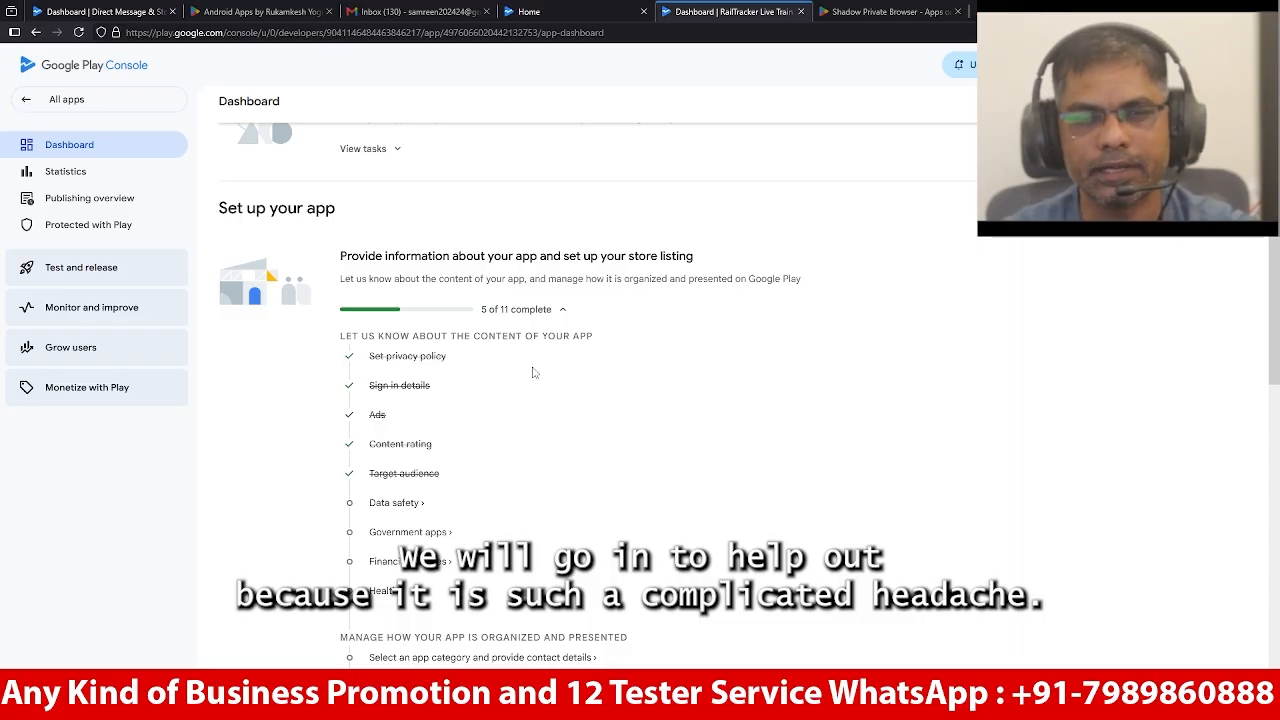
scroll(533, 373, "down", 1)
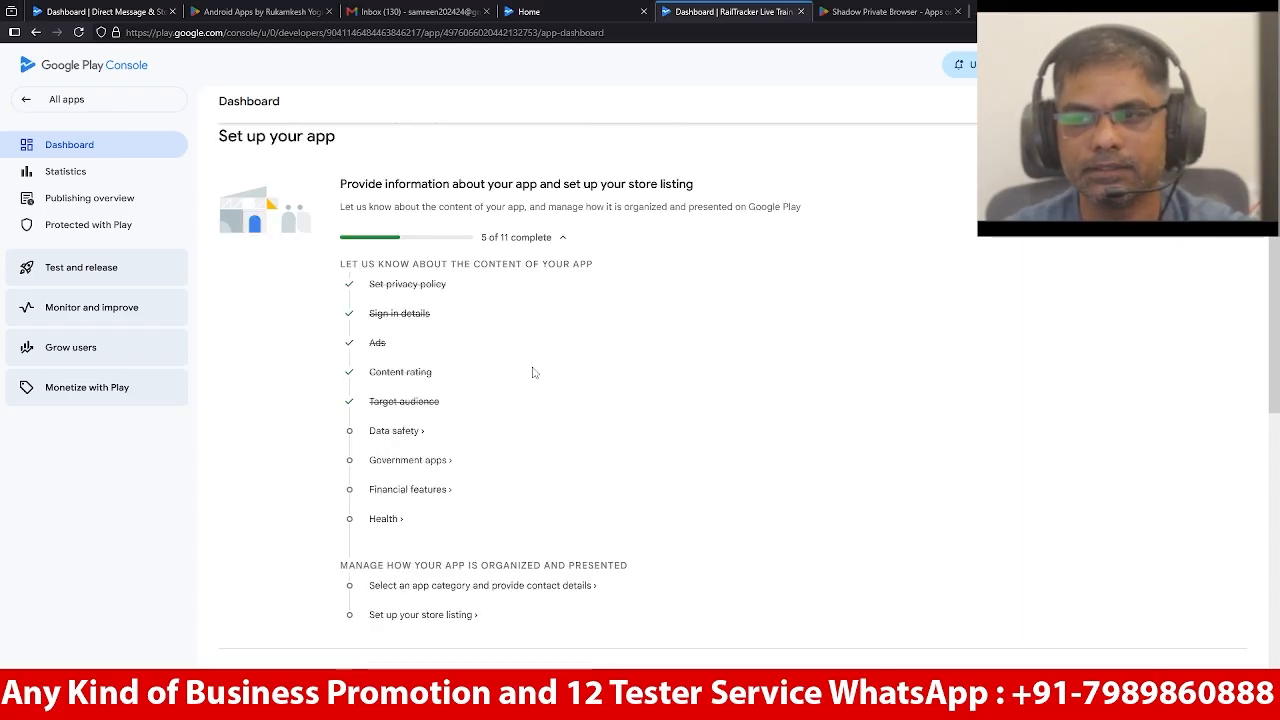
left_click(394, 431)
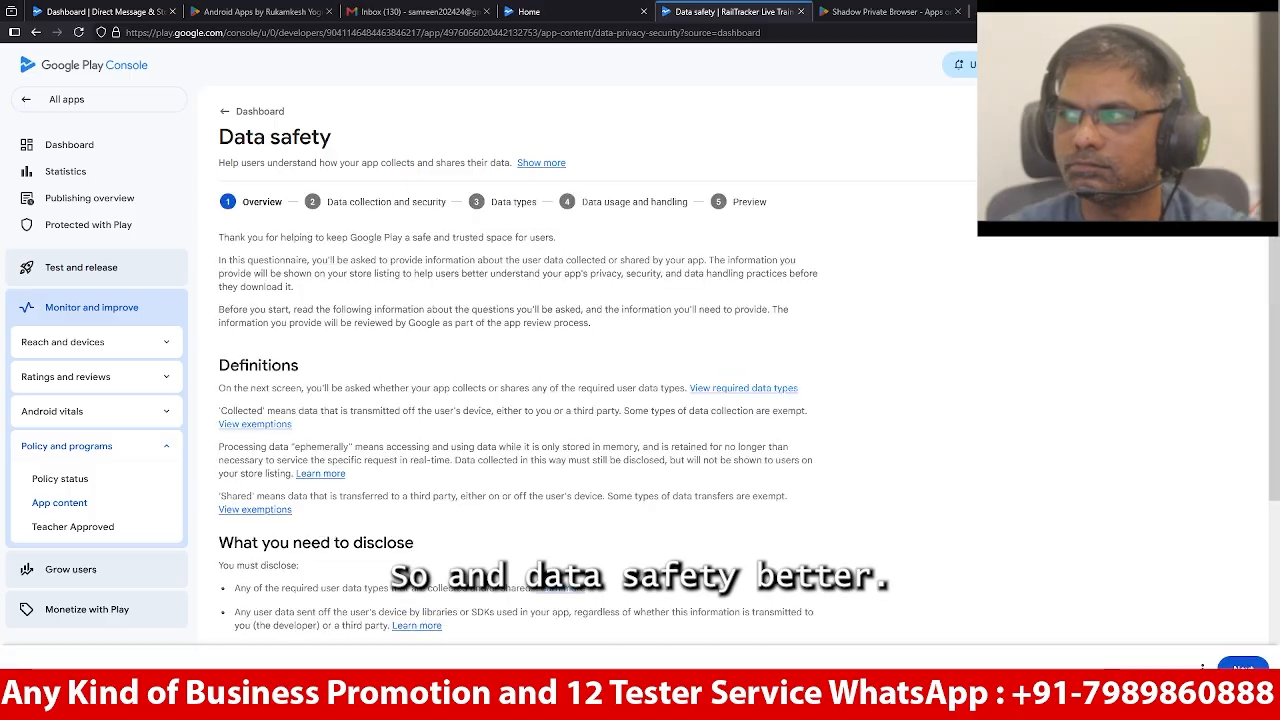
left_click(1203, 667)
left_click(640, 290)
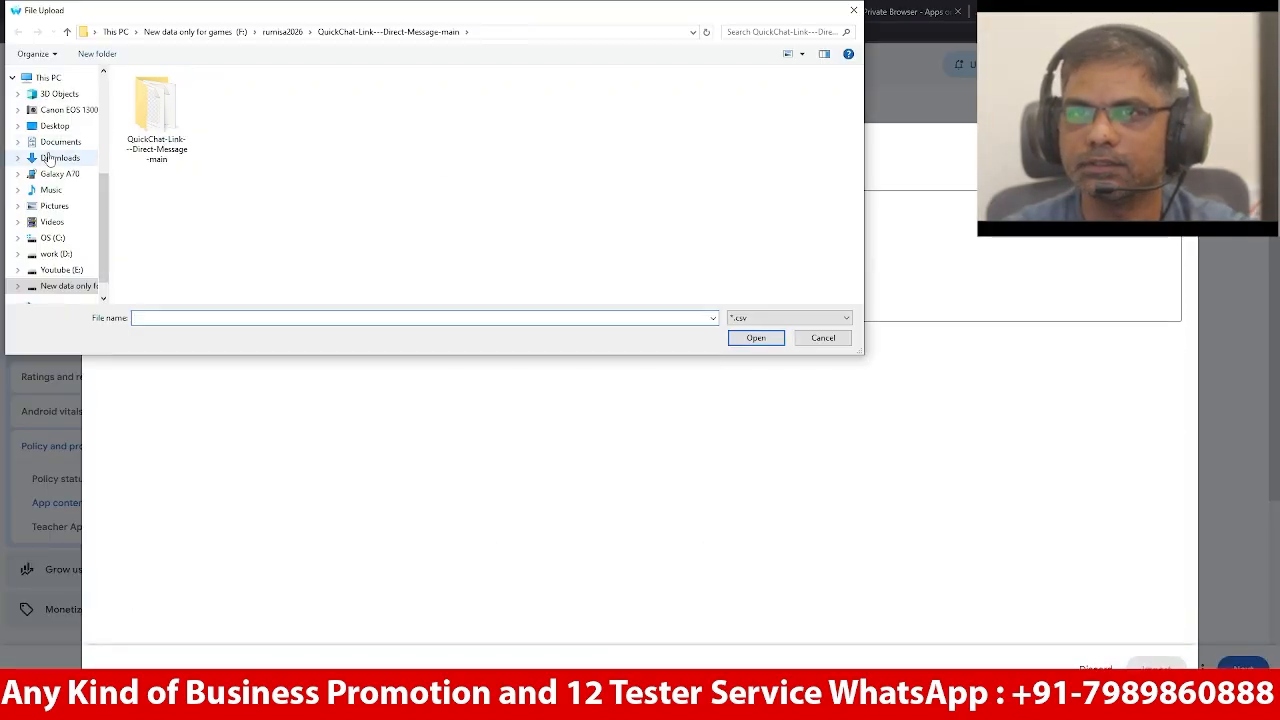
left_click(47, 159)
scroll(294, 158, "down", 3)
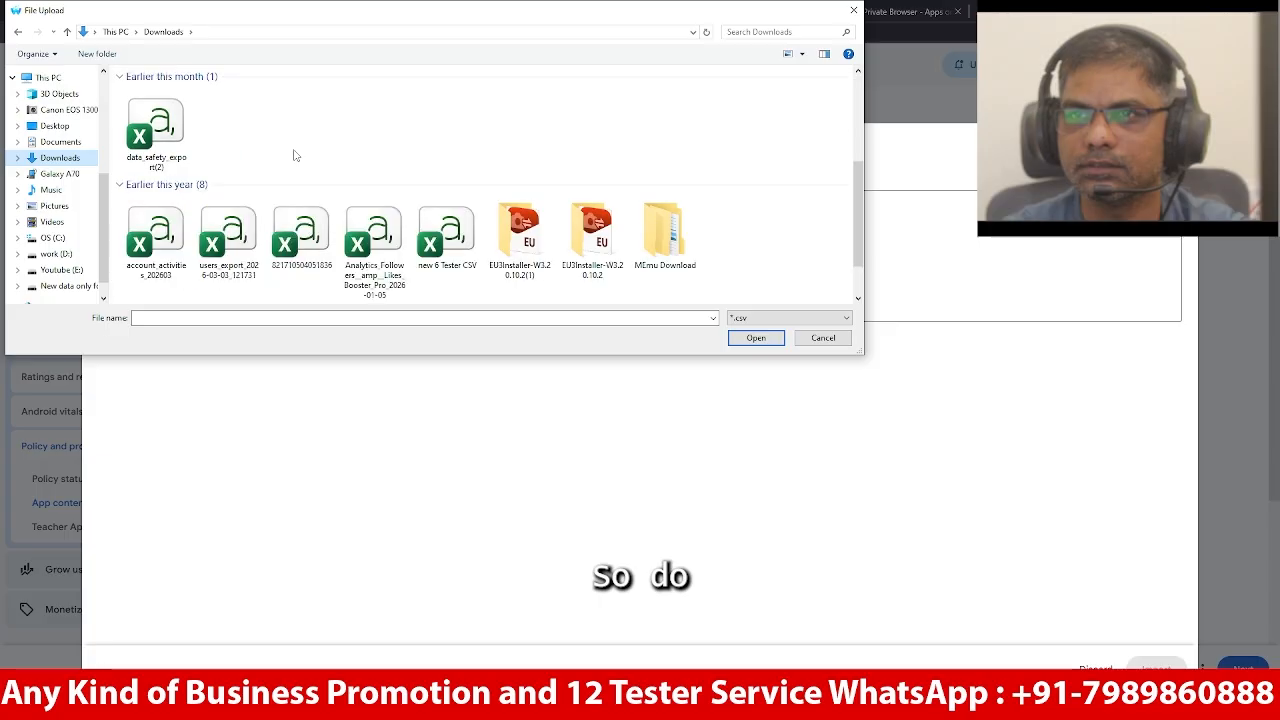
scroll(304, 196, "down", 2)
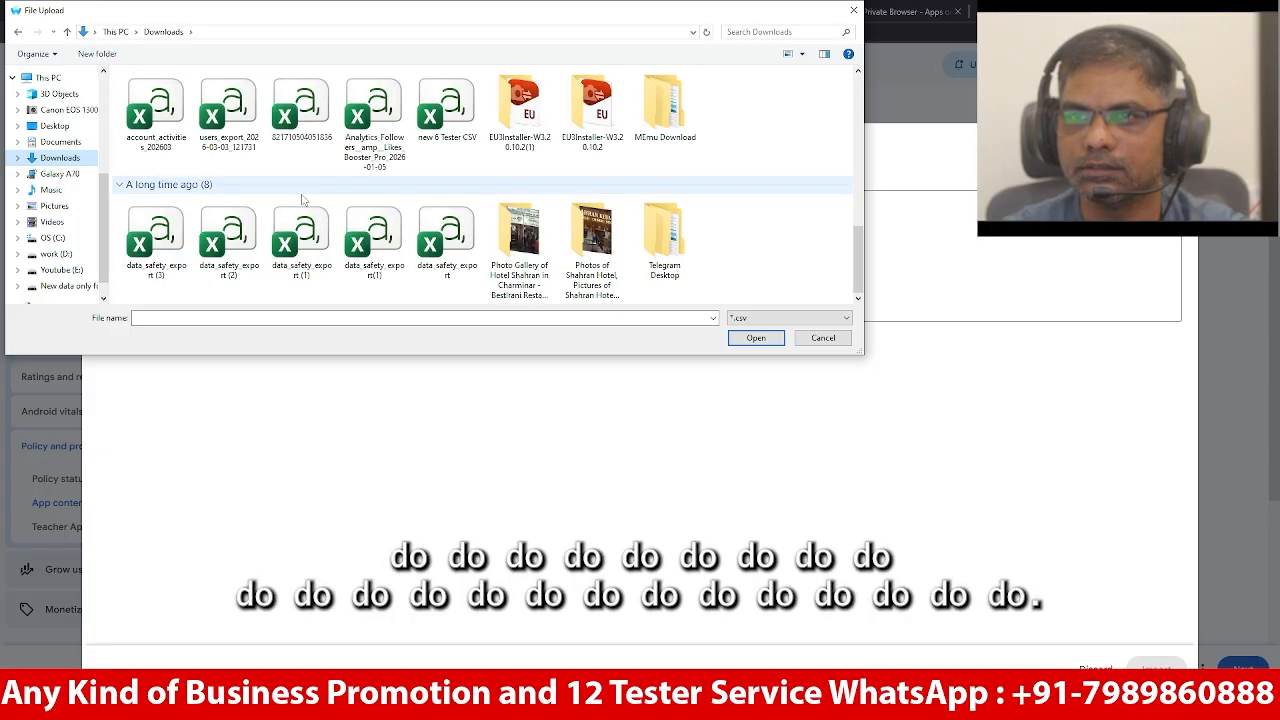
double_click(374, 250)
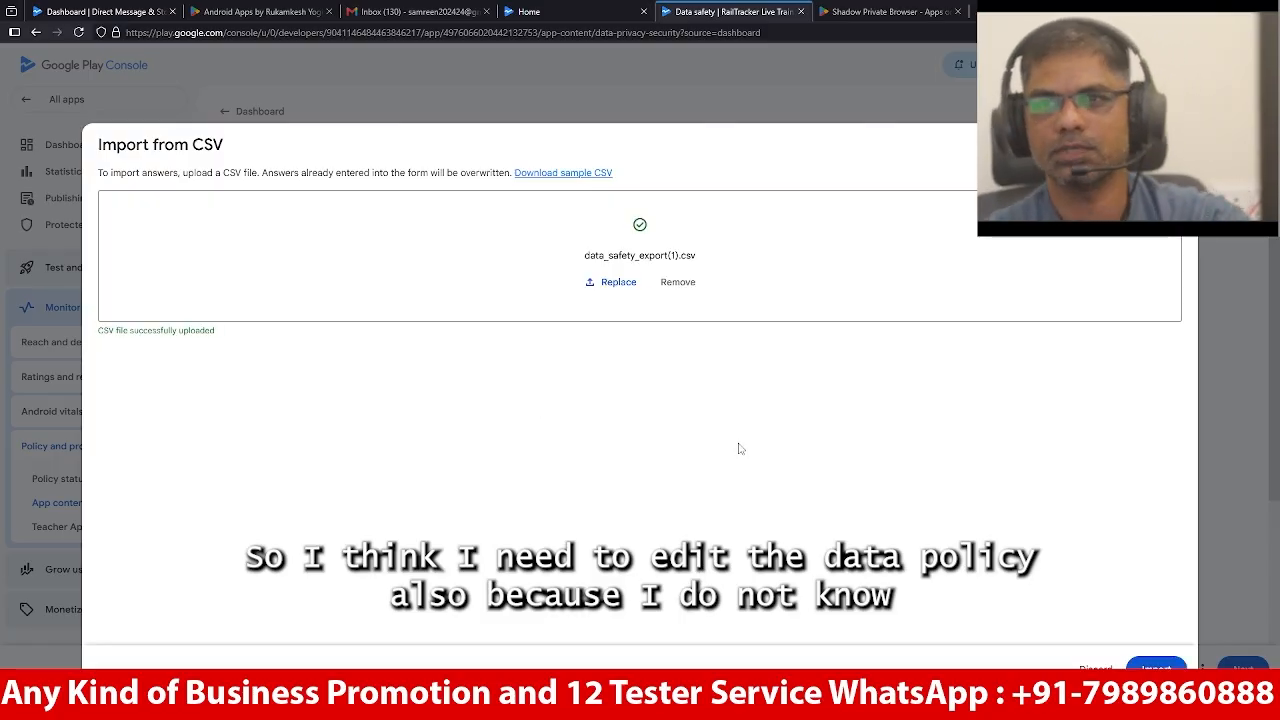
Import the answers from the uploaded CSV into the Data safety form and continue to the data types
left_click(1156, 666)
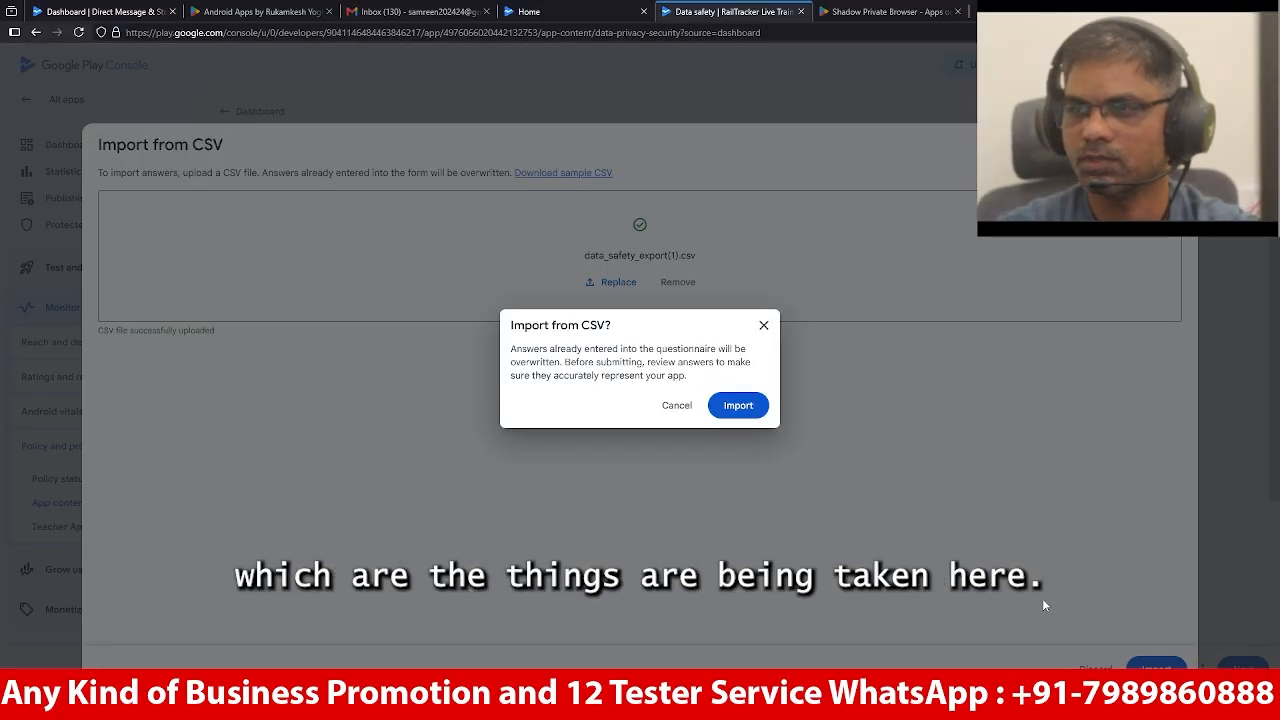
left_click(737, 405)
scroll(730, 400, "down", 10)
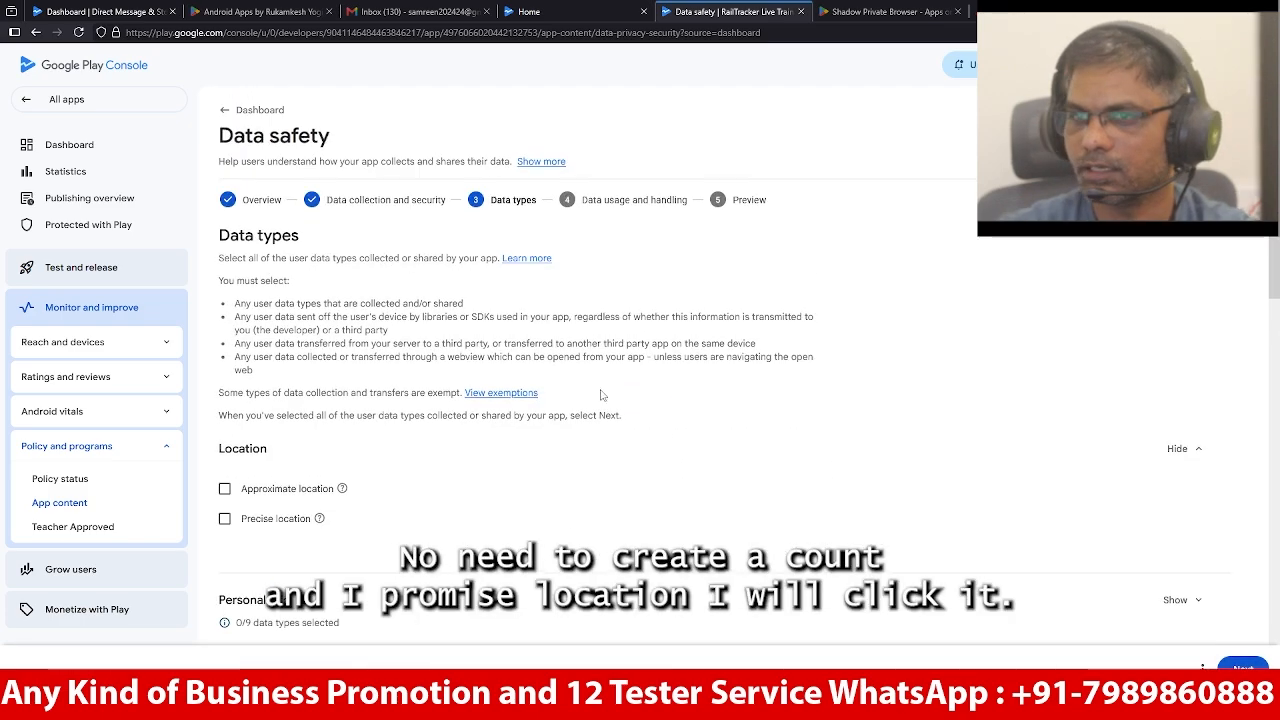
Add Approximate location to the data types the app collects or shares and continue to data usage and handling
scroll(584, 379, "down", 2)
scroll(584, 379, "down", 1)
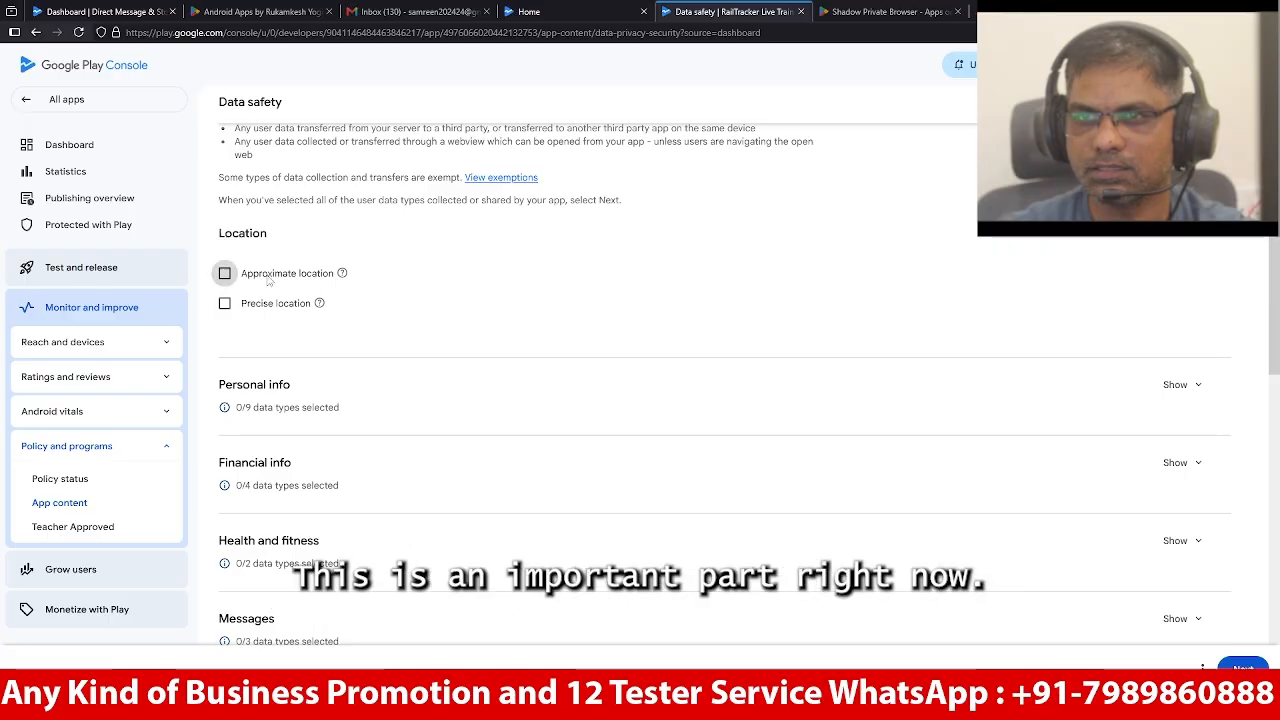
left_click(224, 273)
scroll(546, 352, "down", 1)
scroll(546, 352, "down", 1)
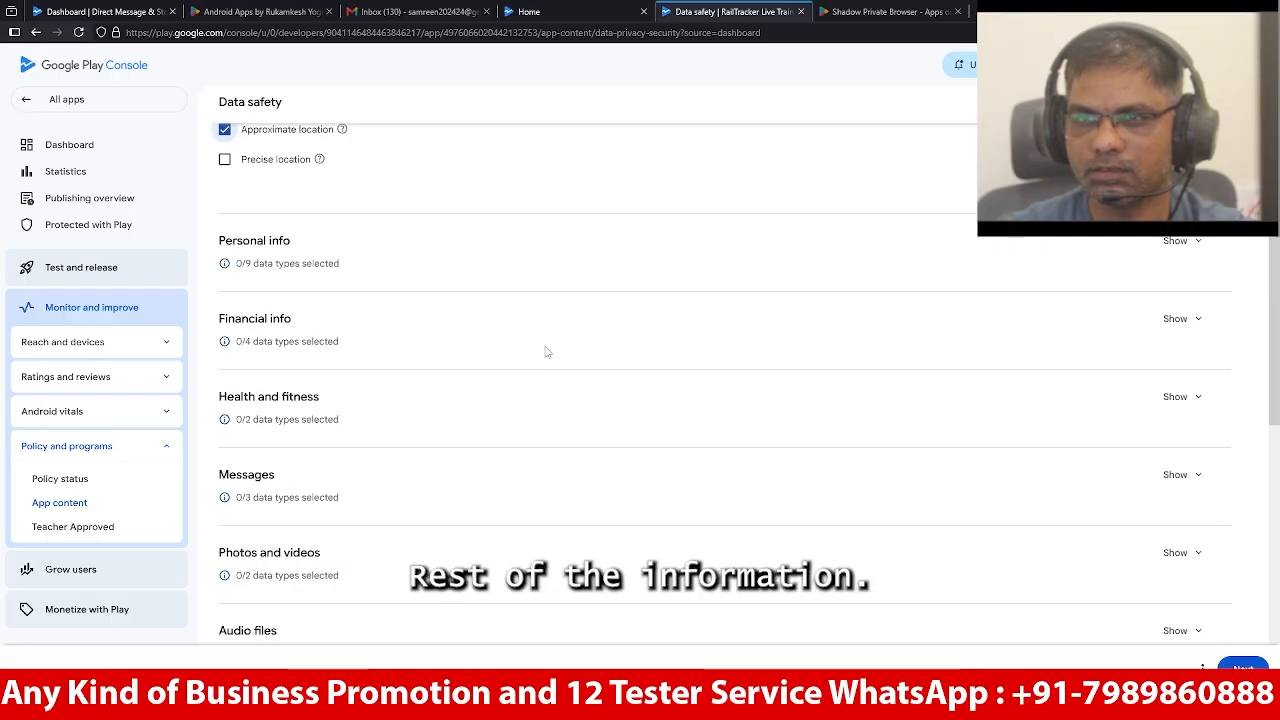
scroll(546, 352, "down", 3)
scroll(546, 352, "down", 6)
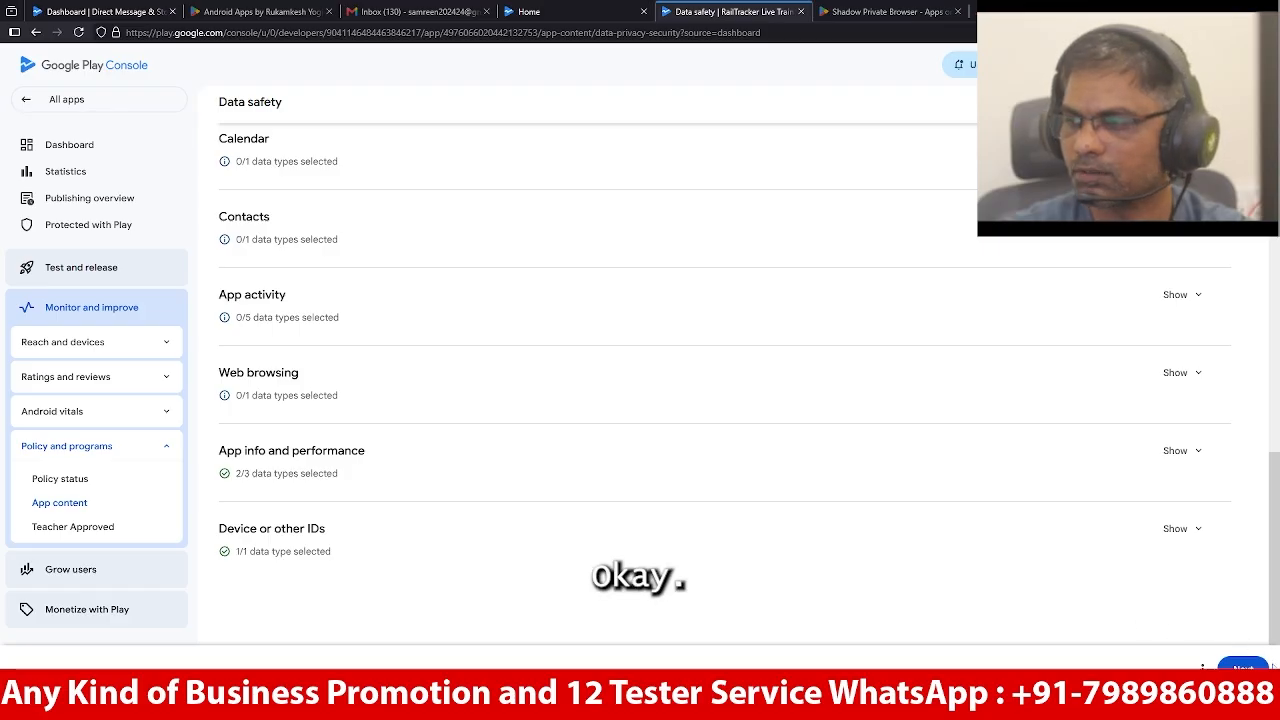
left_click(1240, 666)
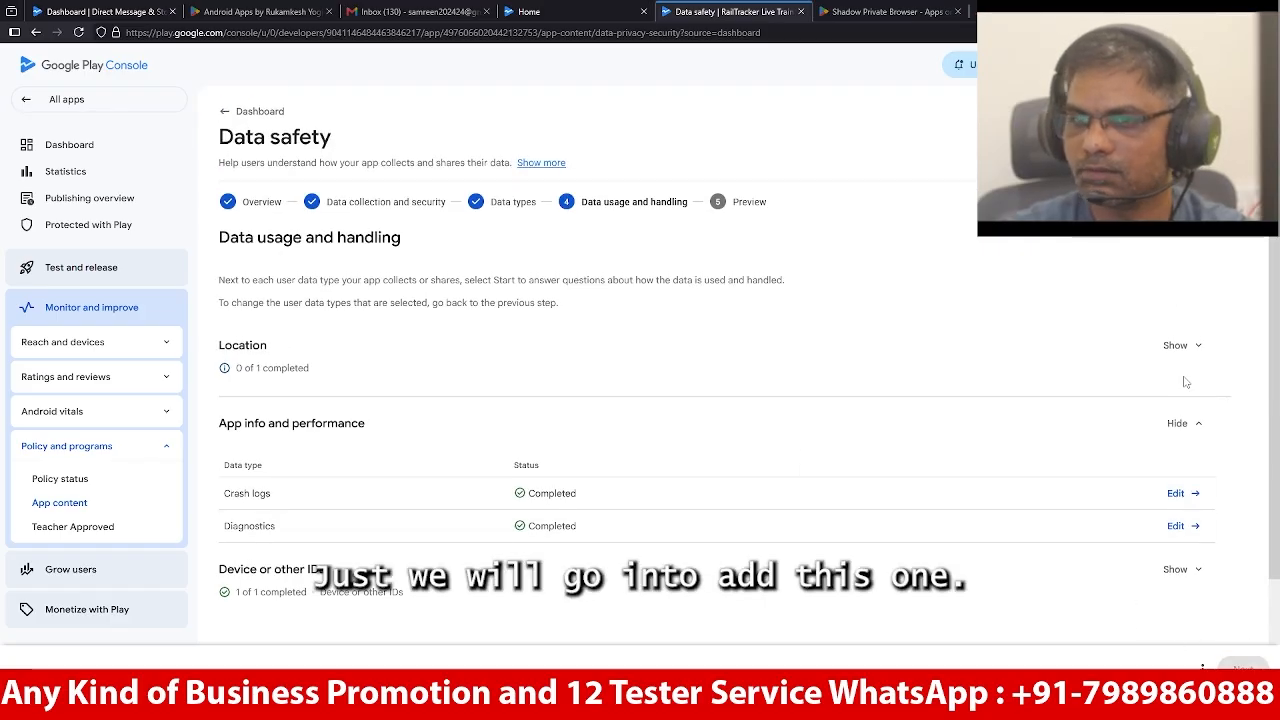
Declare approximate location as collected, not processed ephemerally, optional for users and used for App functionality, save the Data safety form and return to the dashboard
left_click(1187, 360)
left_click(1190, 424)
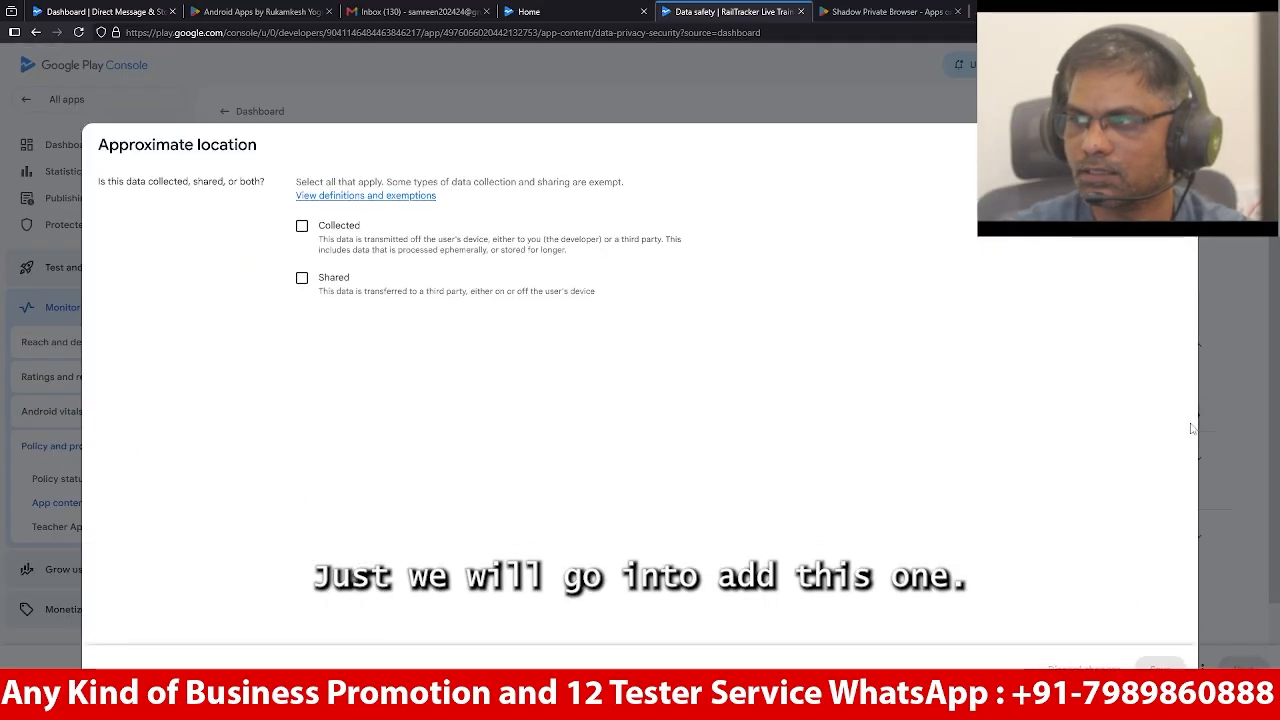
left_click(300, 226)
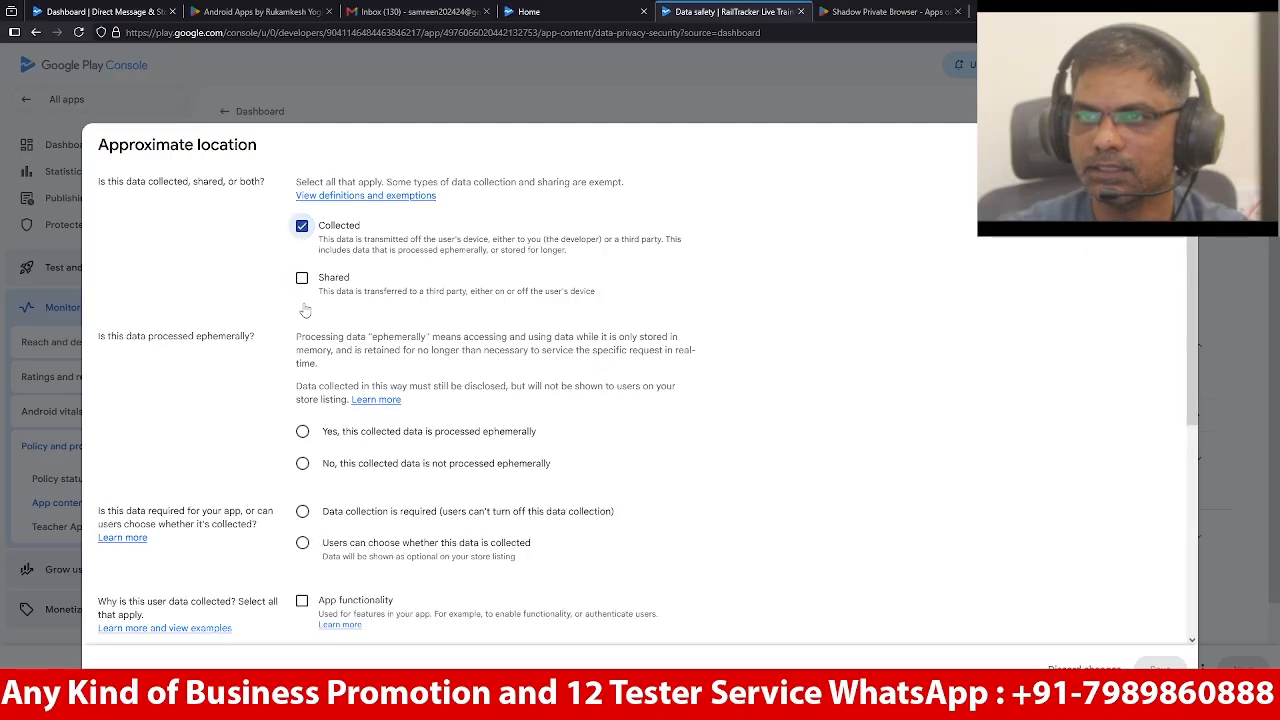
left_click(303, 544)
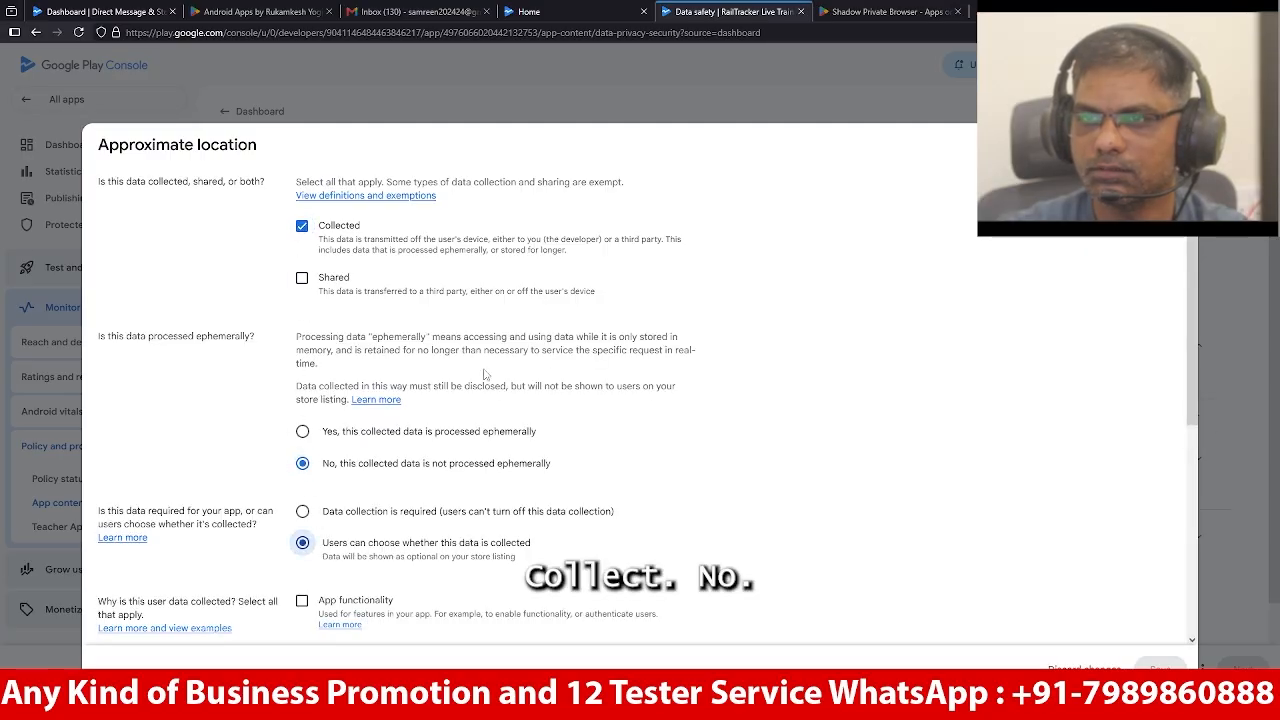
scroll(485, 370, "down", 4)
left_click(301, 279)
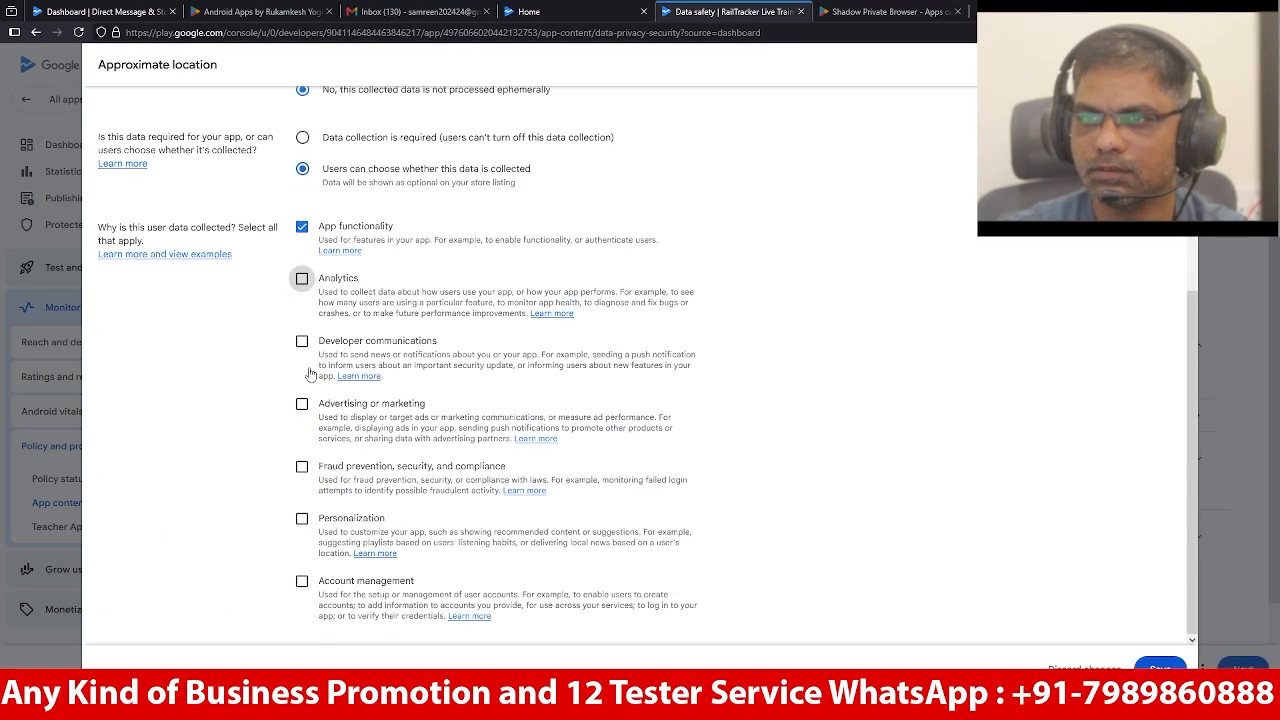
left_click(1160, 668)
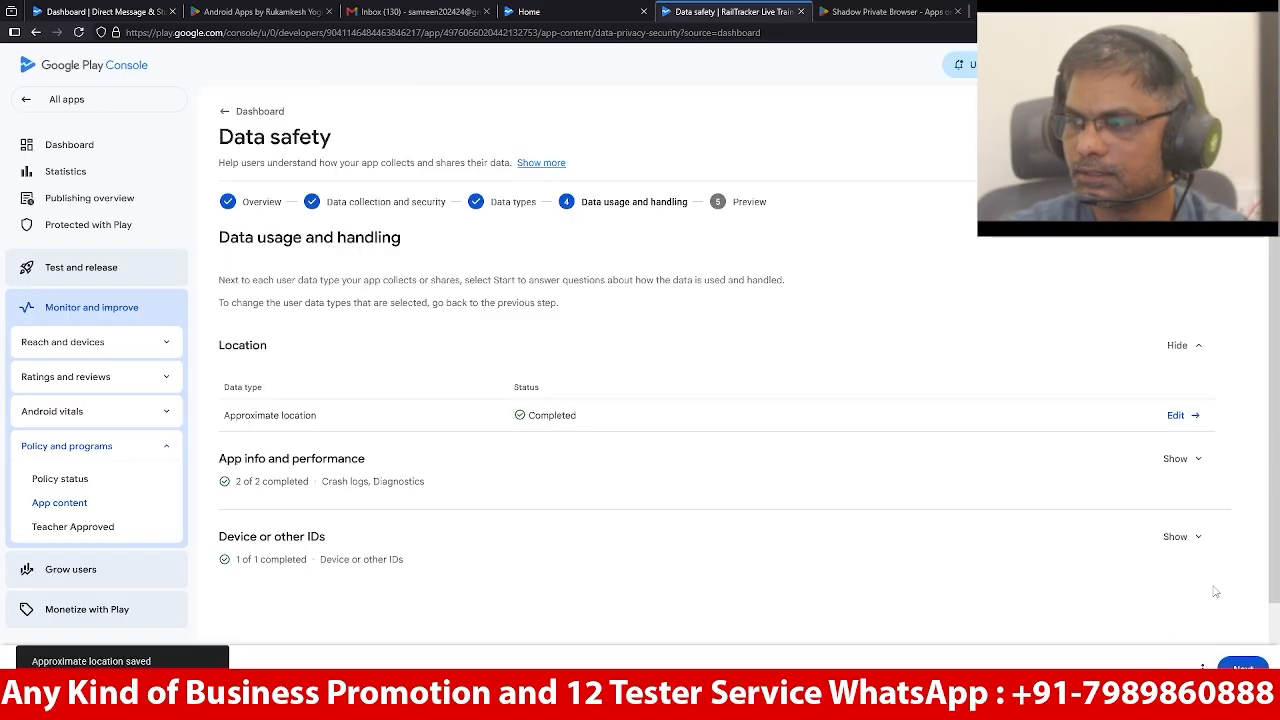
left_click(1242, 668)
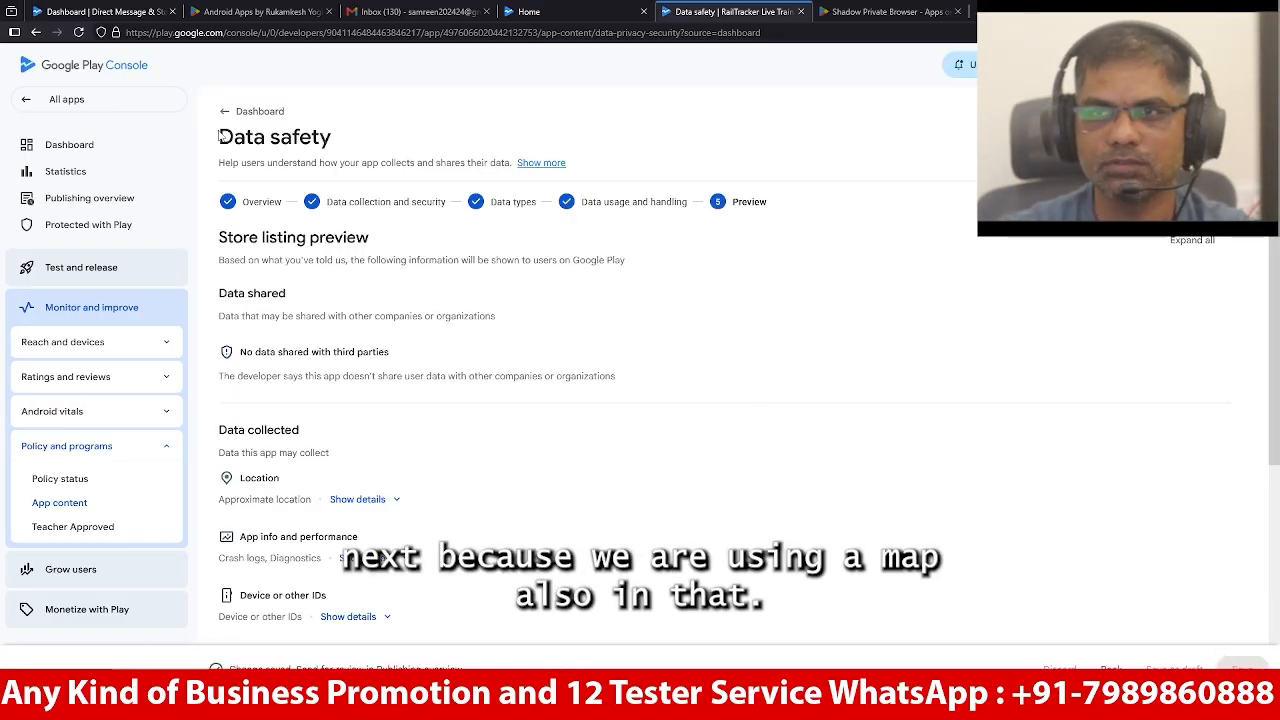
left_click(252, 111)
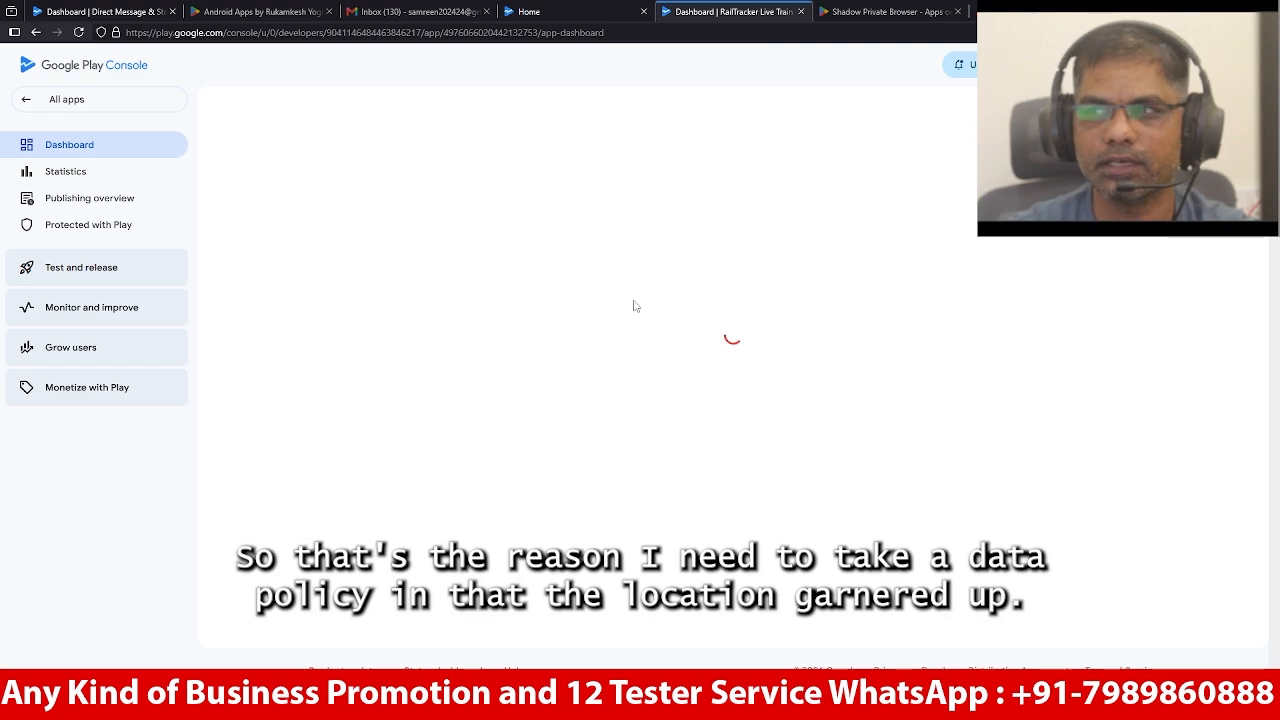
Answer No in the Government apps declaration, save it and return to the dashboard
scroll(634, 305, "down", 2)
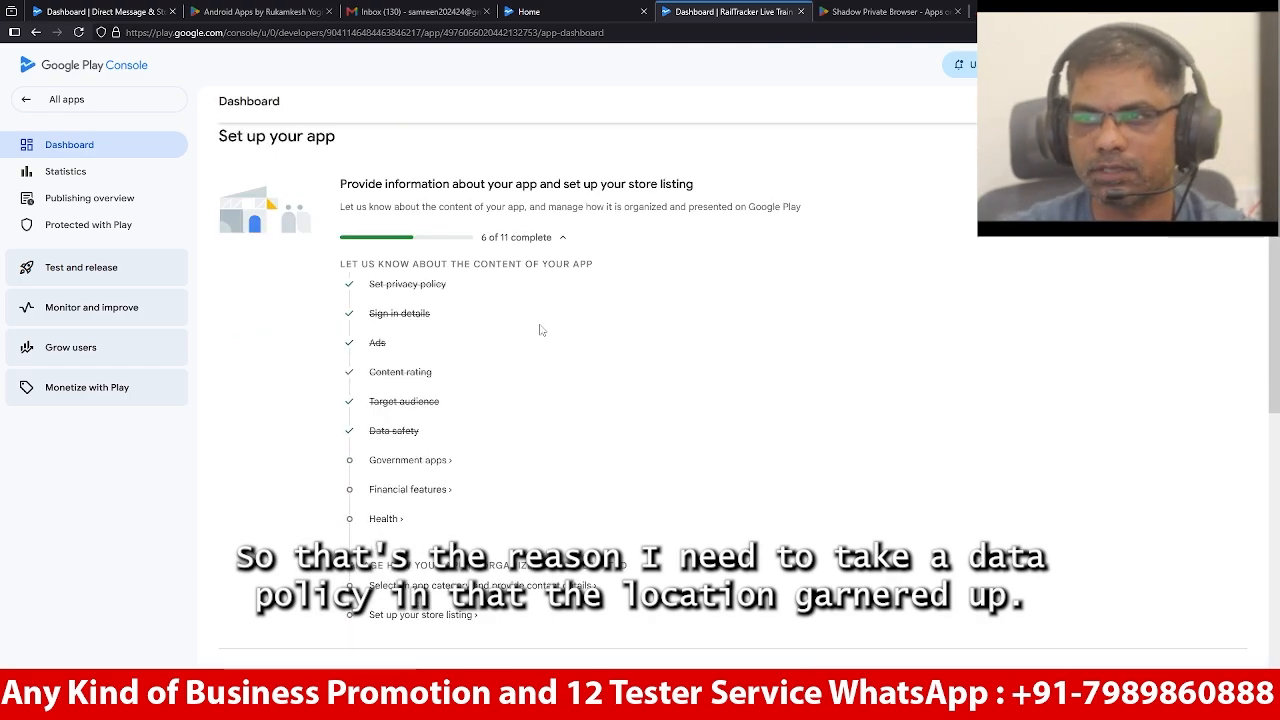
left_click(445, 466)
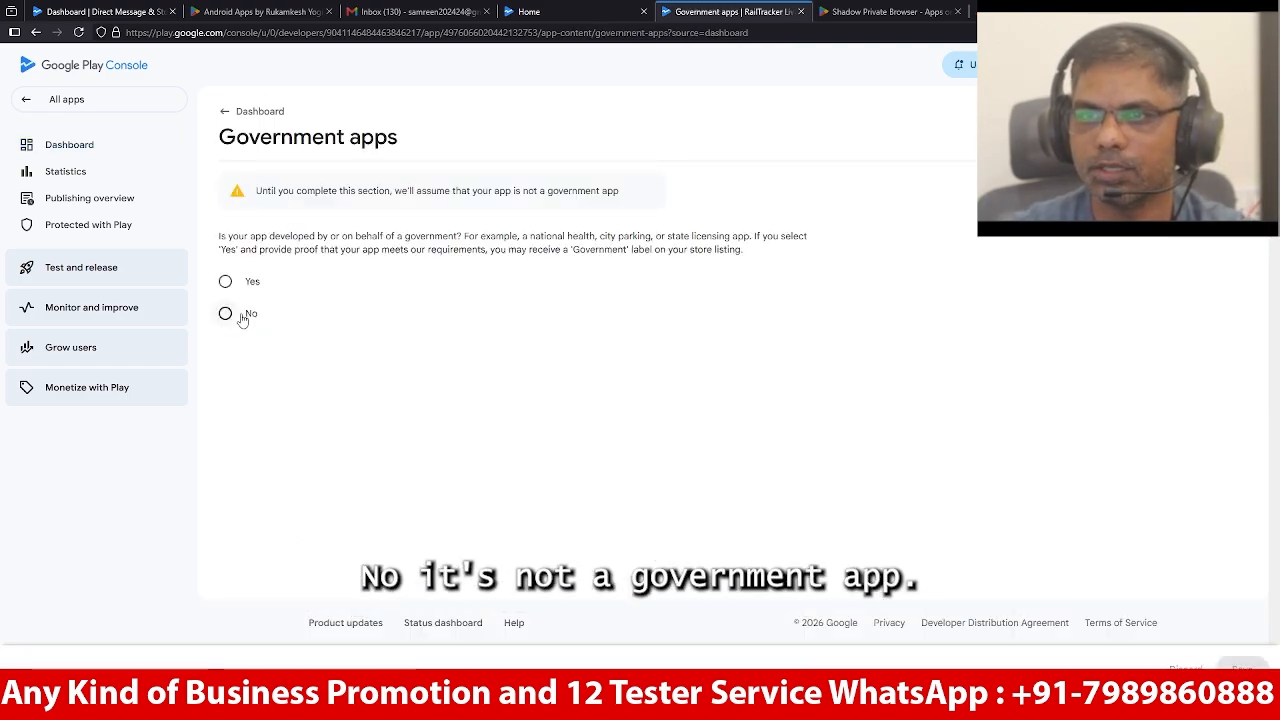
left_click(244, 319)
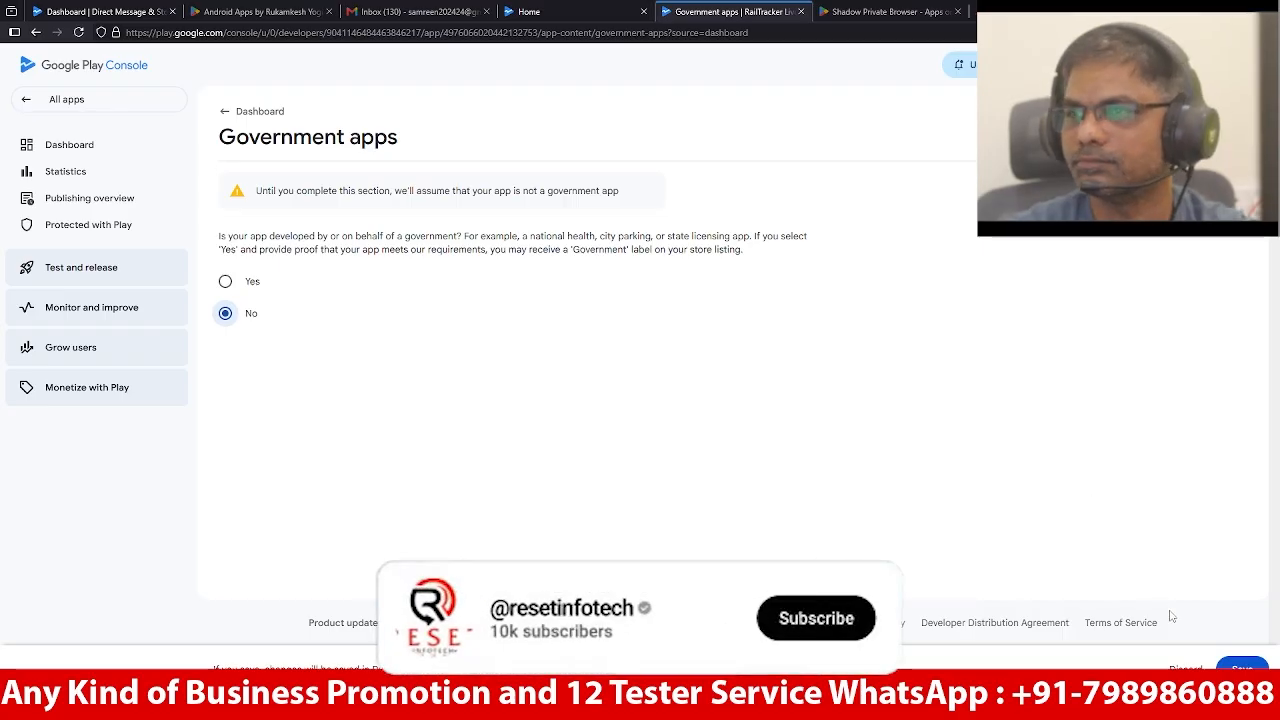
left_click(1241, 668)
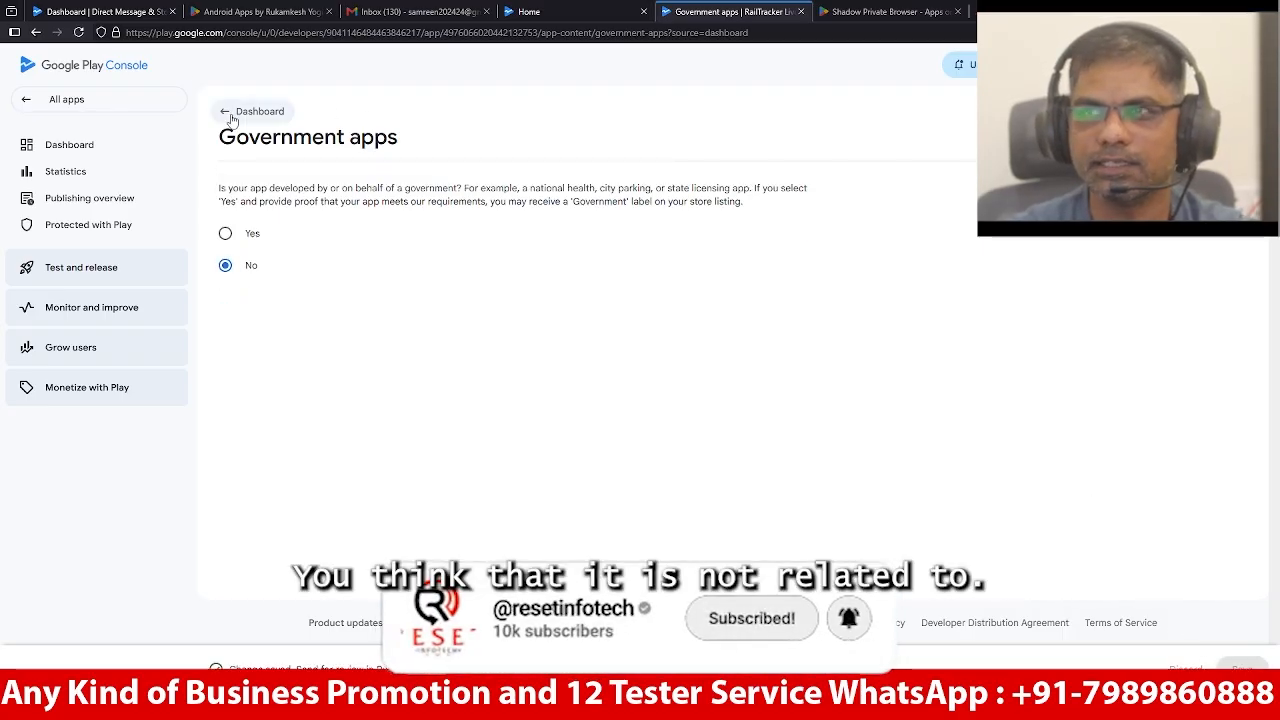
left_click(230, 118)
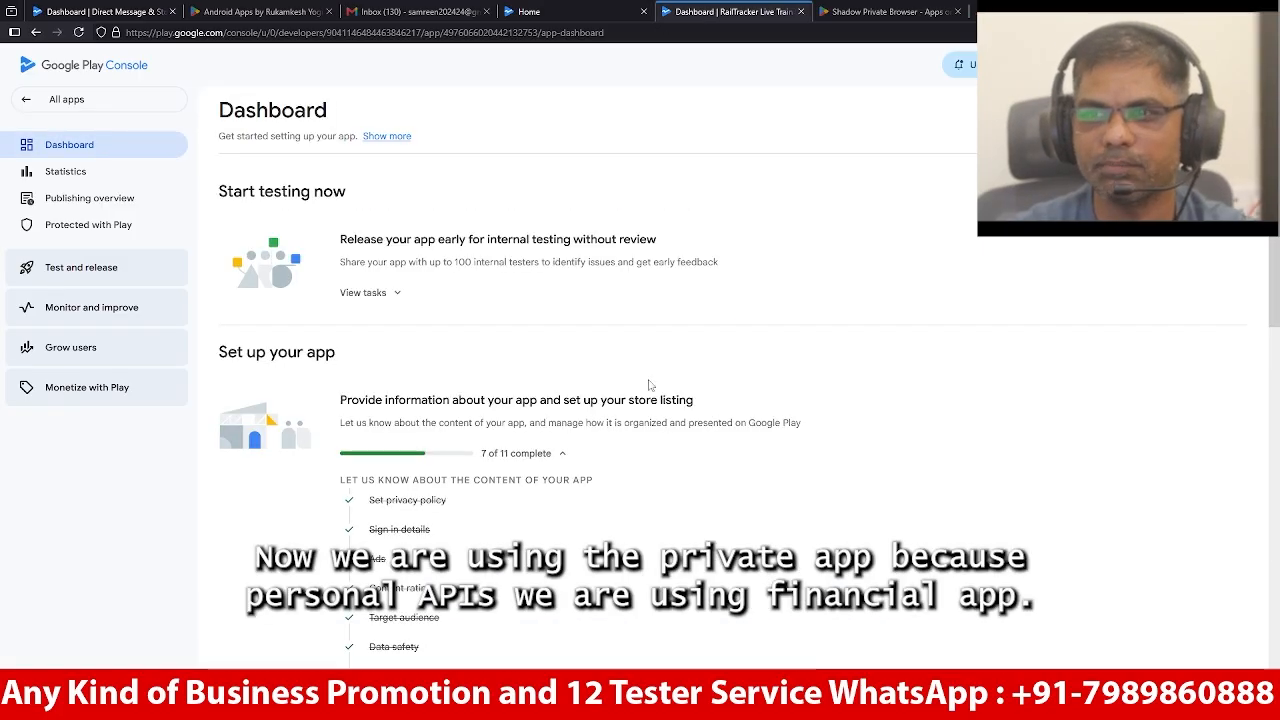
Declare in Financial features that the app doesn't provide any financial features, save the declaration and go back to App content
scroll(650, 382, "down", 4)
left_click(431, 350)
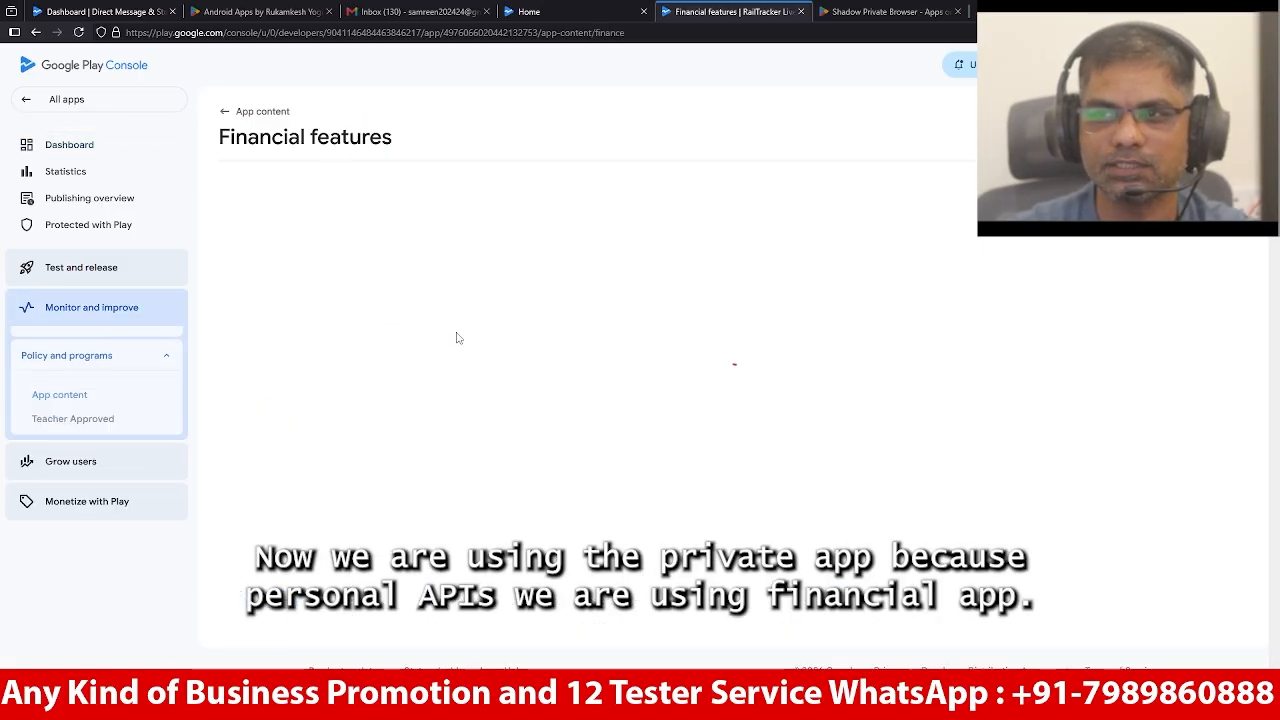
scroll(457, 338, "down", 10)
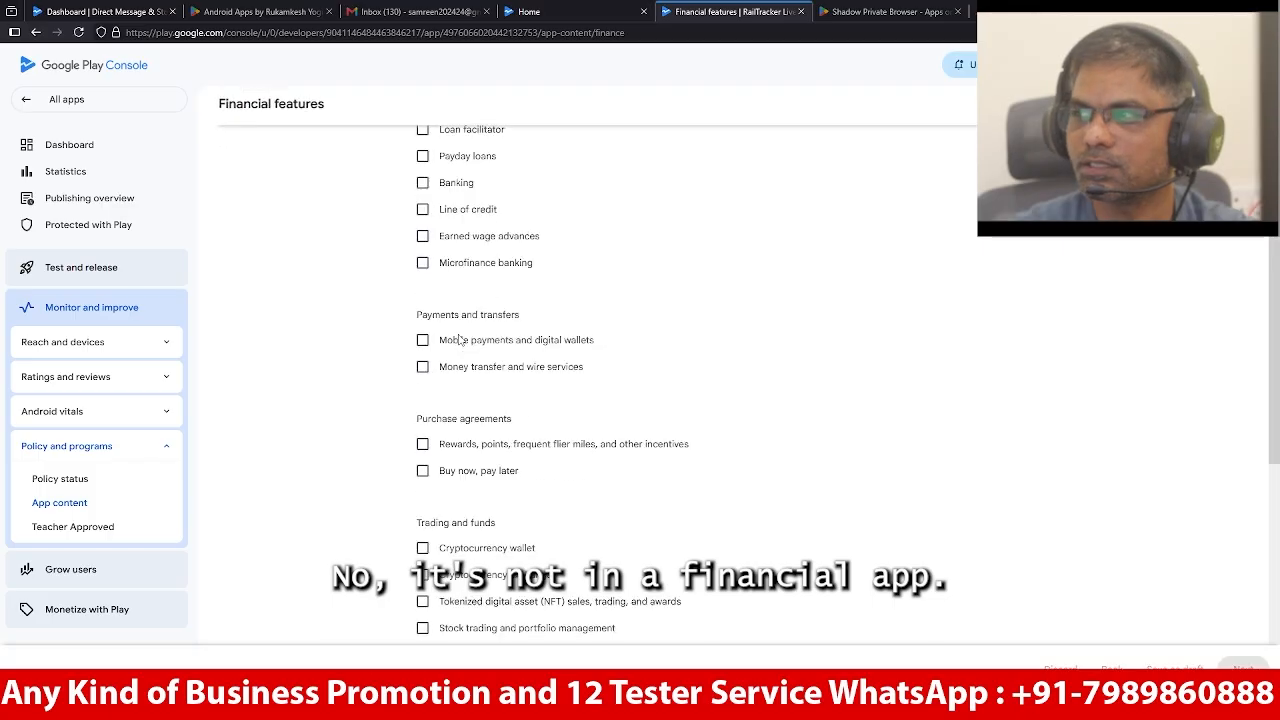
left_click(423, 476)
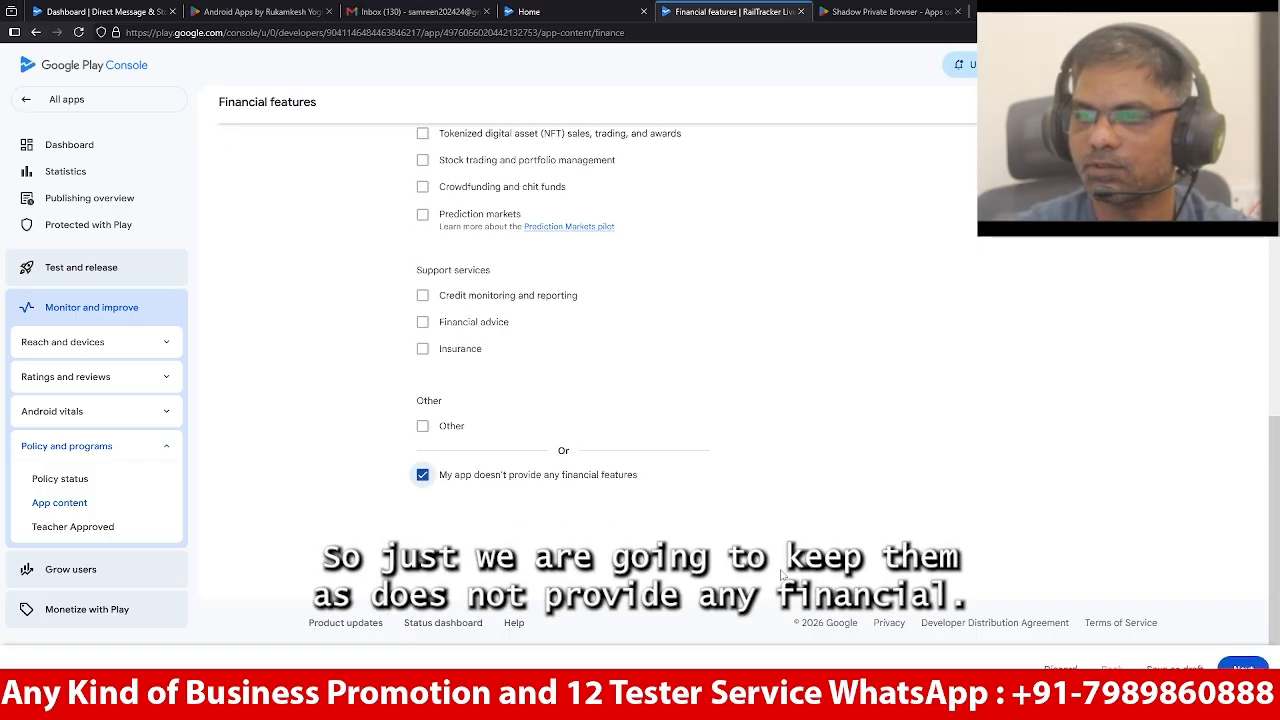
left_click(1242, 668)
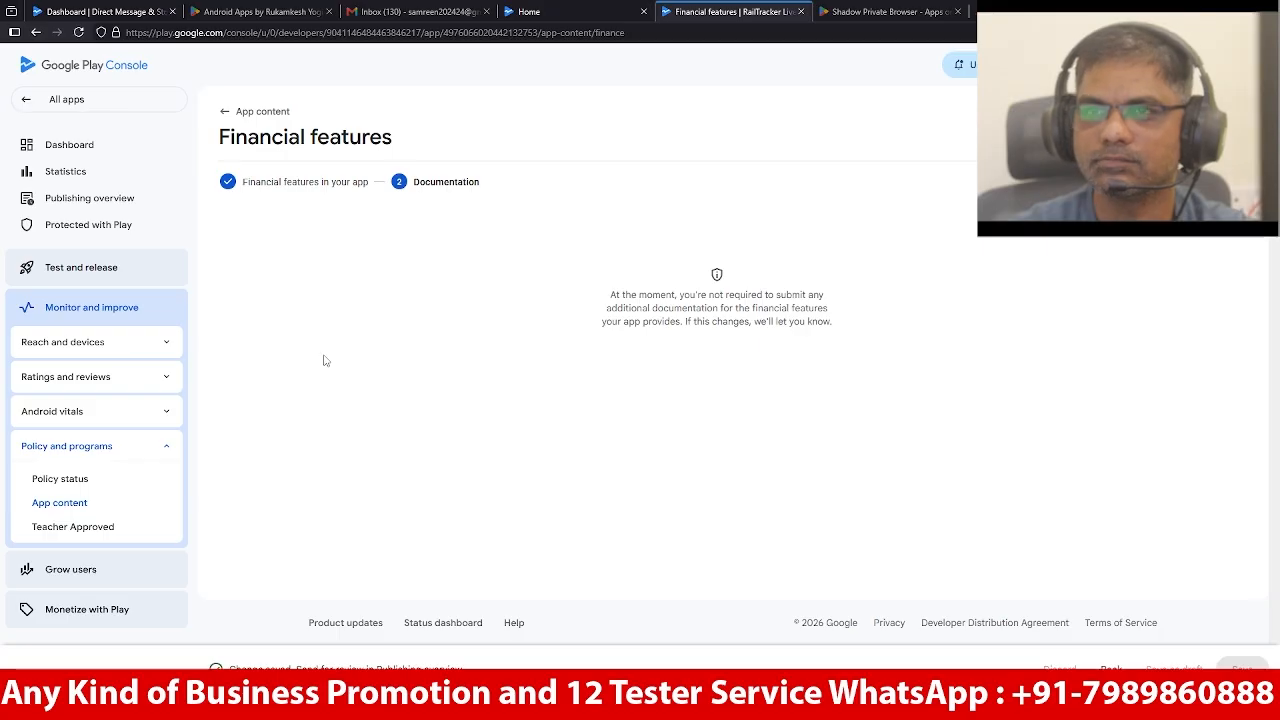
left_click(230, 111)
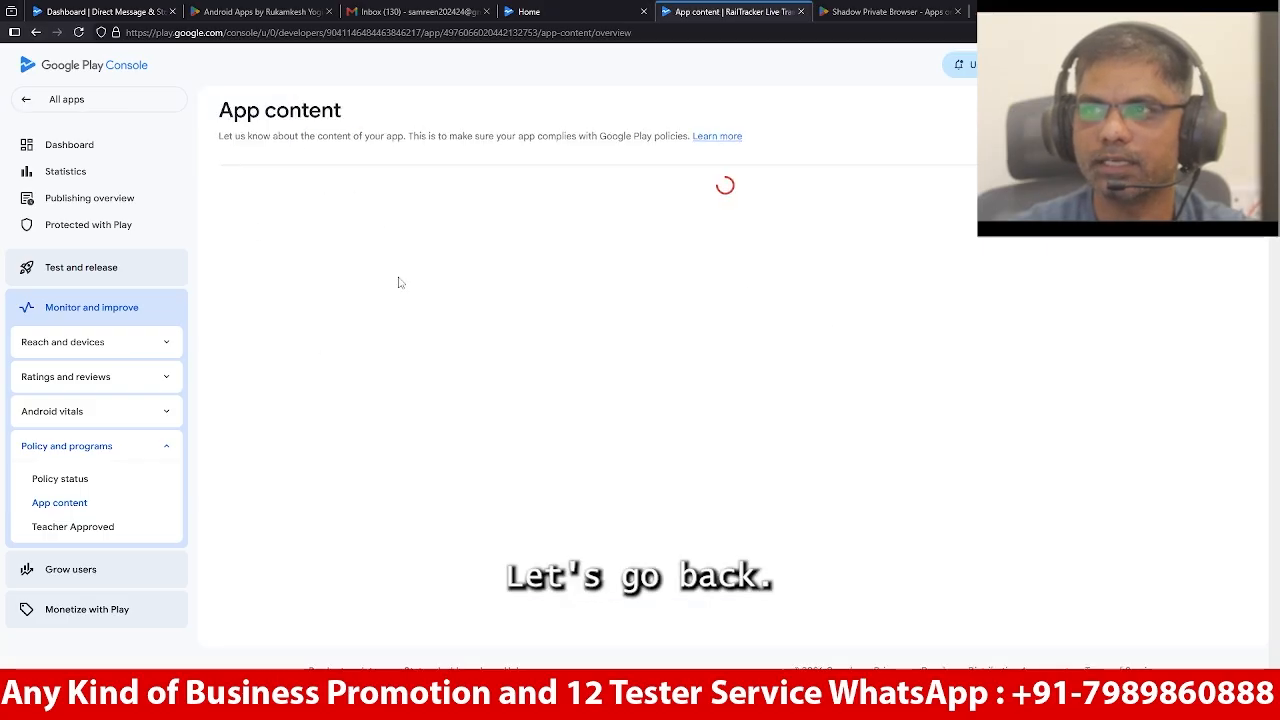
Declare that the app uses advertising ID for App functionality, Analytics and Advertising or marketing, save and go back to App content
left_click(274, 405)
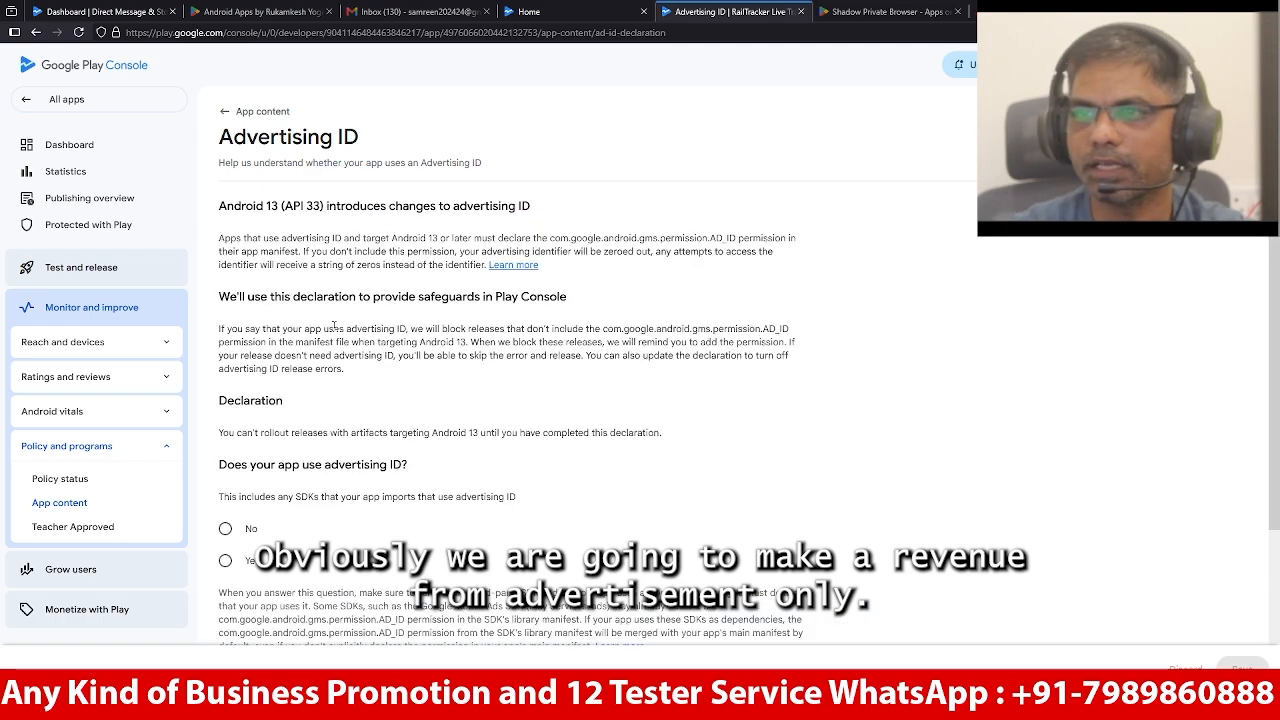
left_click(224, 562)
scroll(270, 380, "down", 3)
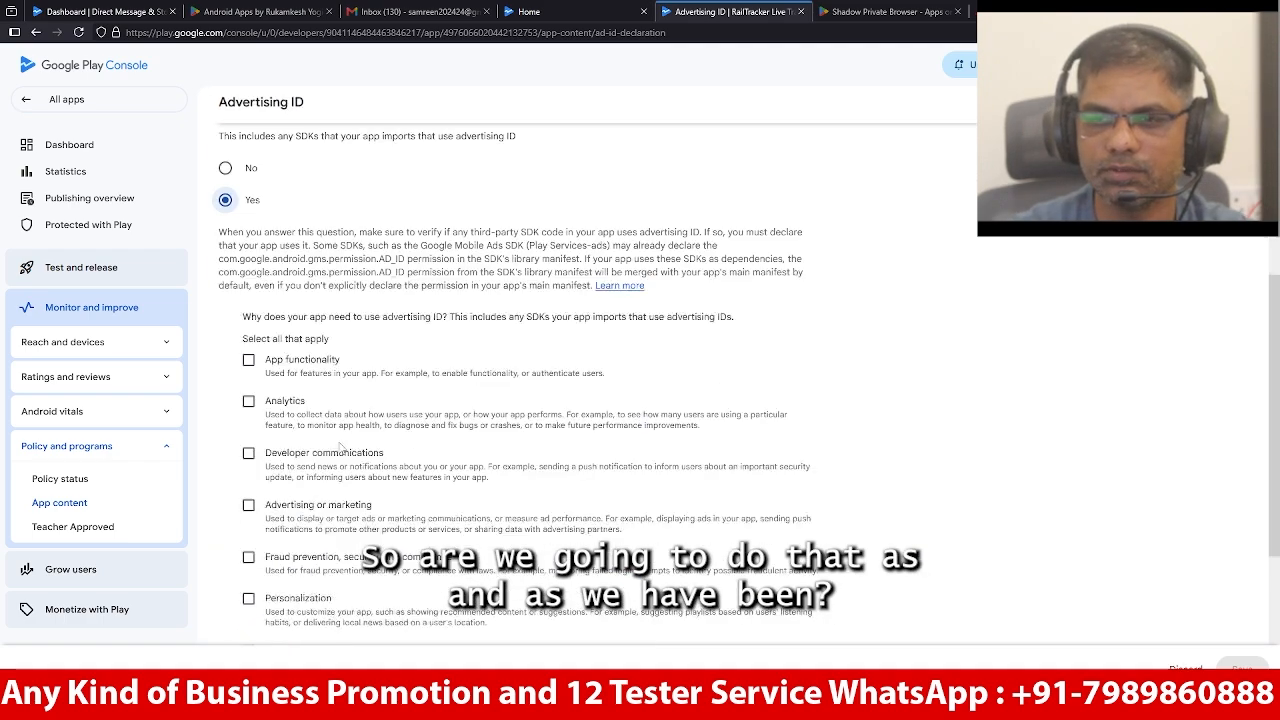
left_click(248, 360)
left_click(248, 402)
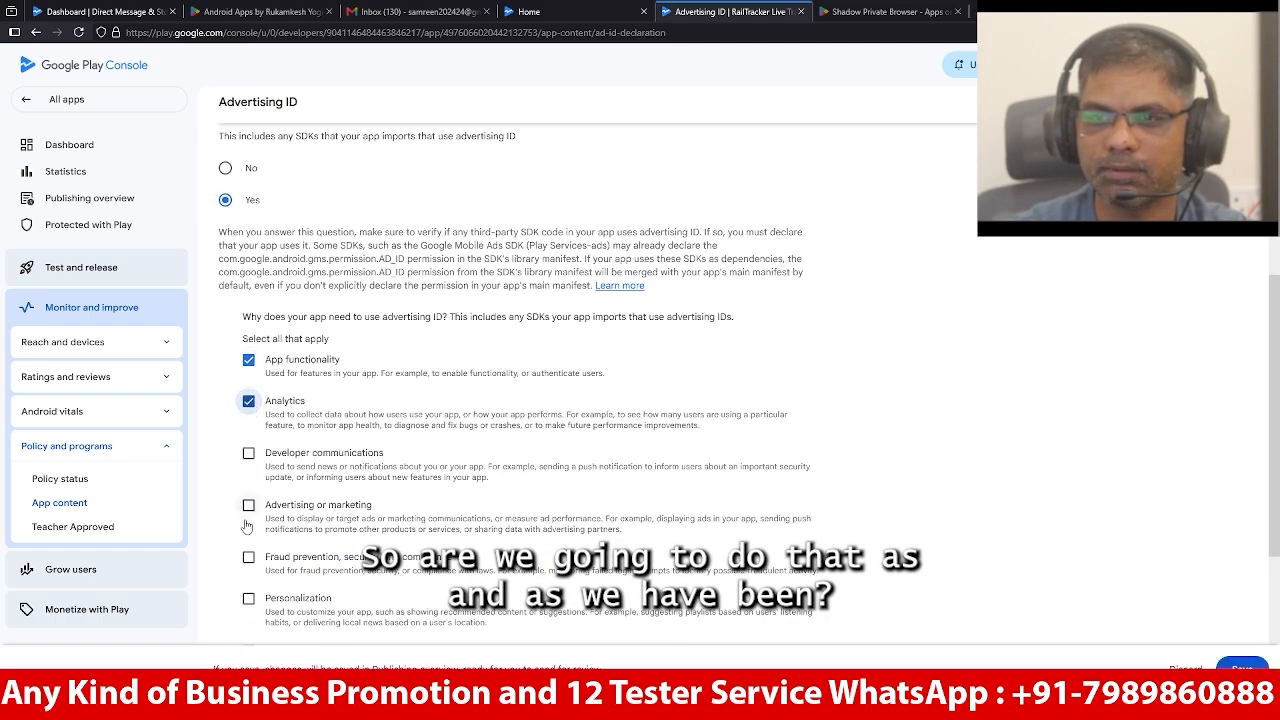
left_click(248, 507)
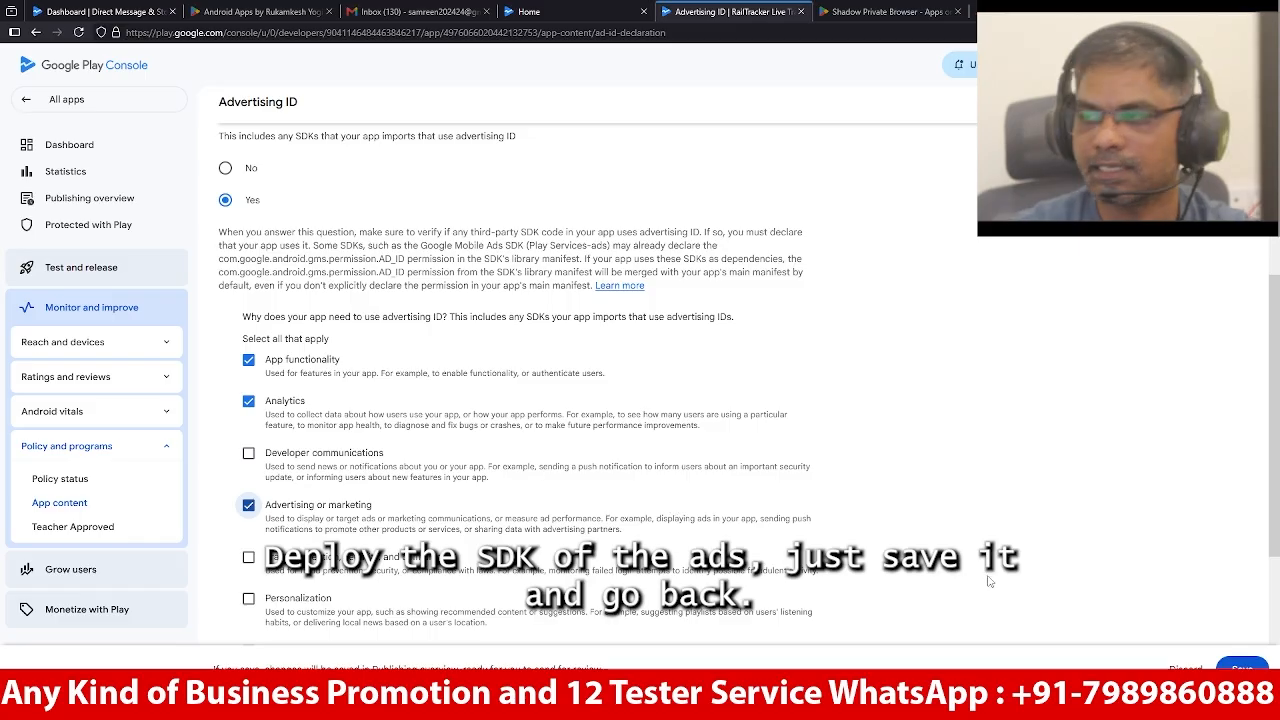
left_click(1232, 666)
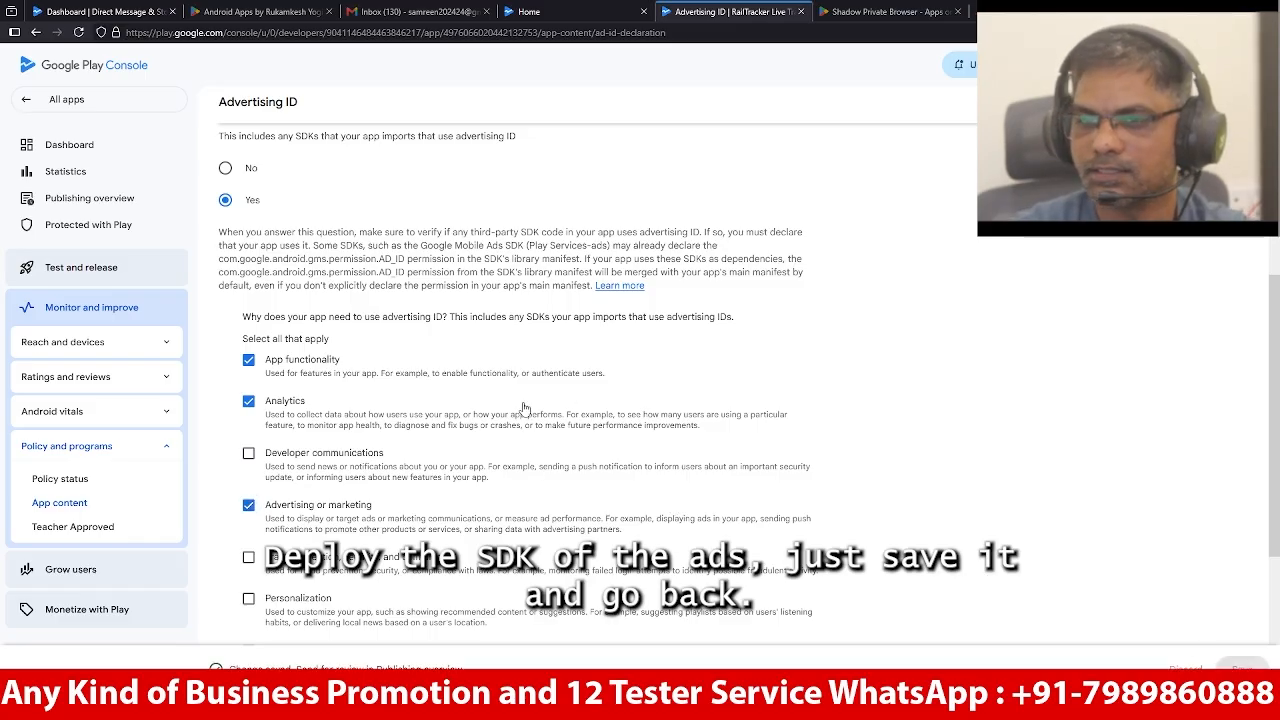
scroll(523, 407, "down", 3)
scroll(247, 134, "up", 10)
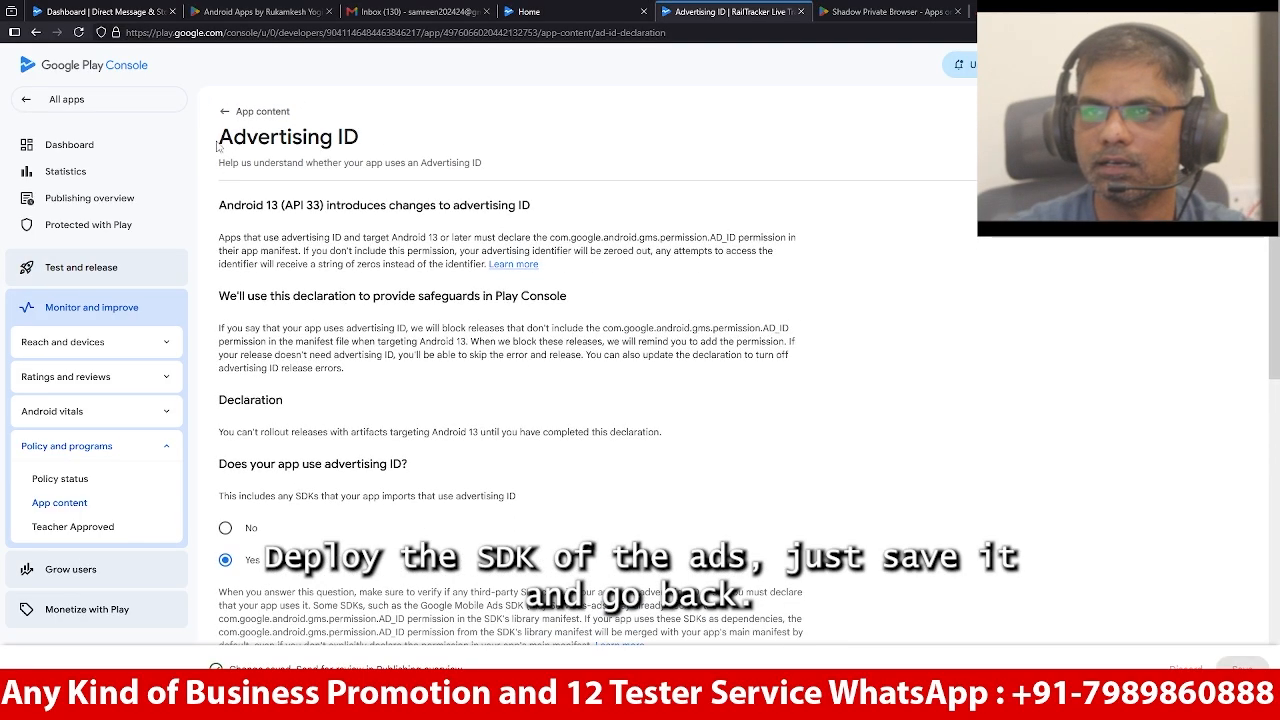
left_click(220, 112)
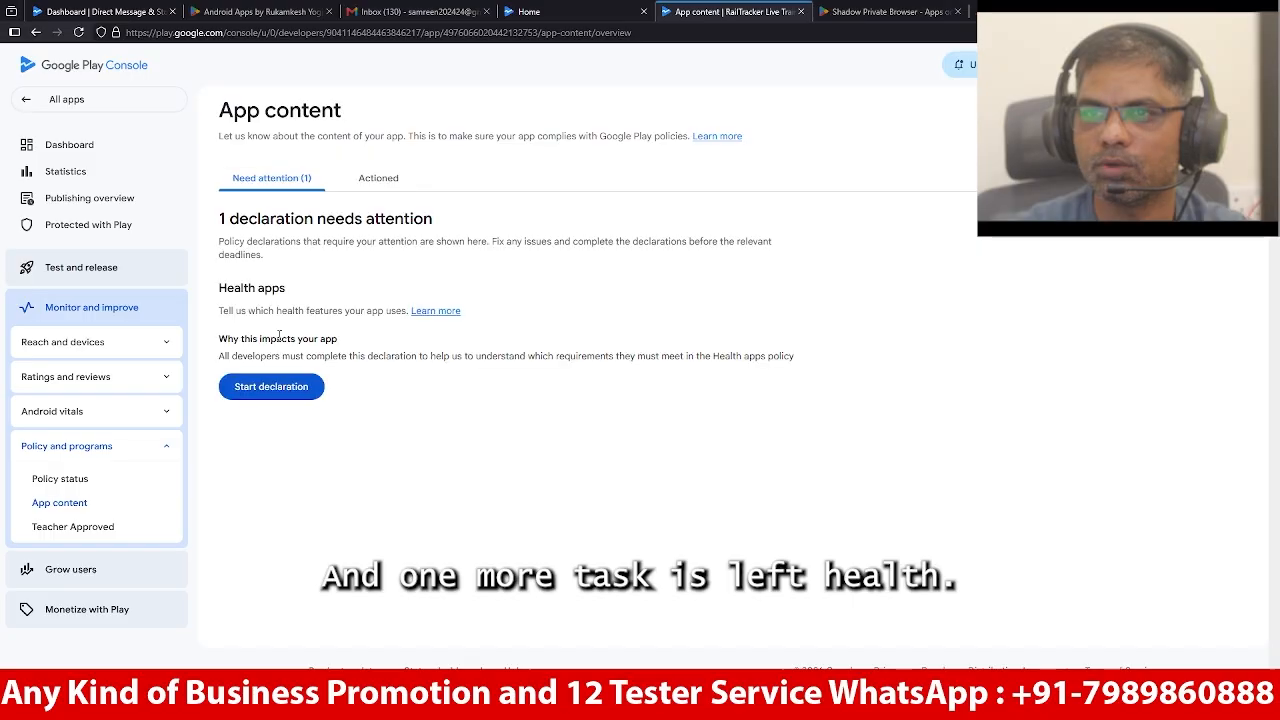
Declare in Health apps that the app does not have any health features, save the declaration and go back to App content
left_click(259, 387)
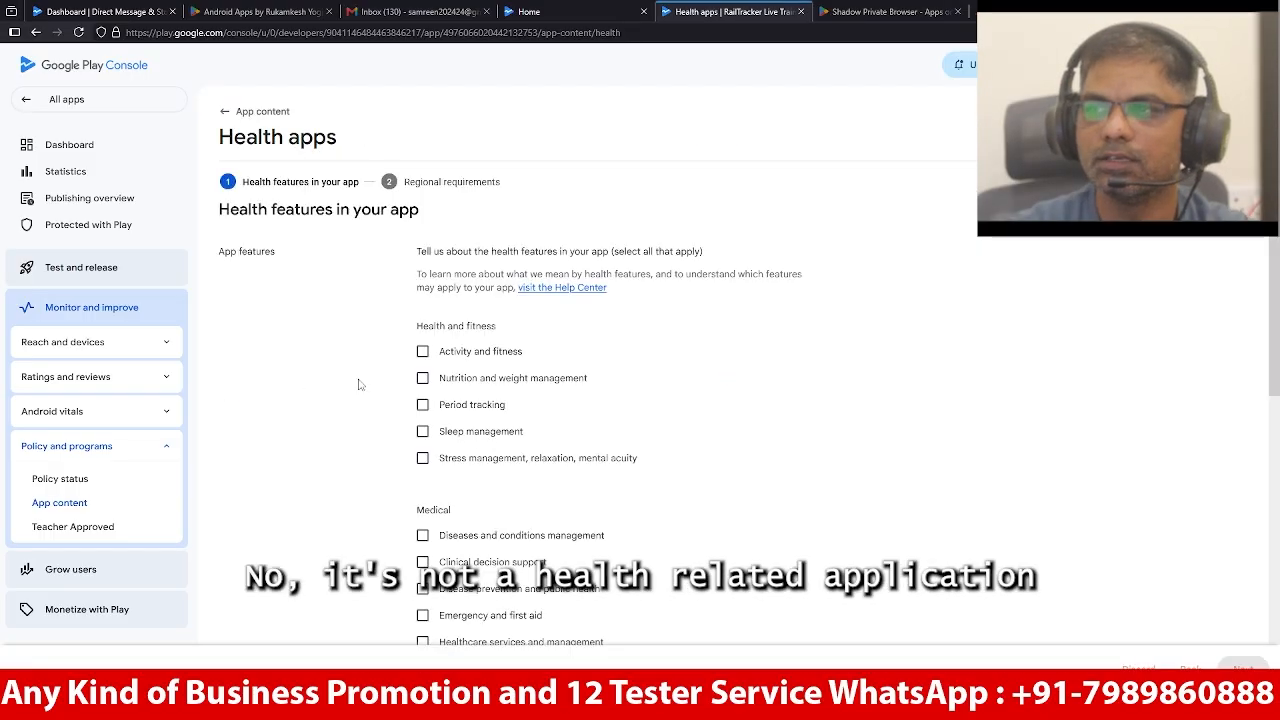
scroll(357, 380, "down", 10)
left_click(423, 475)
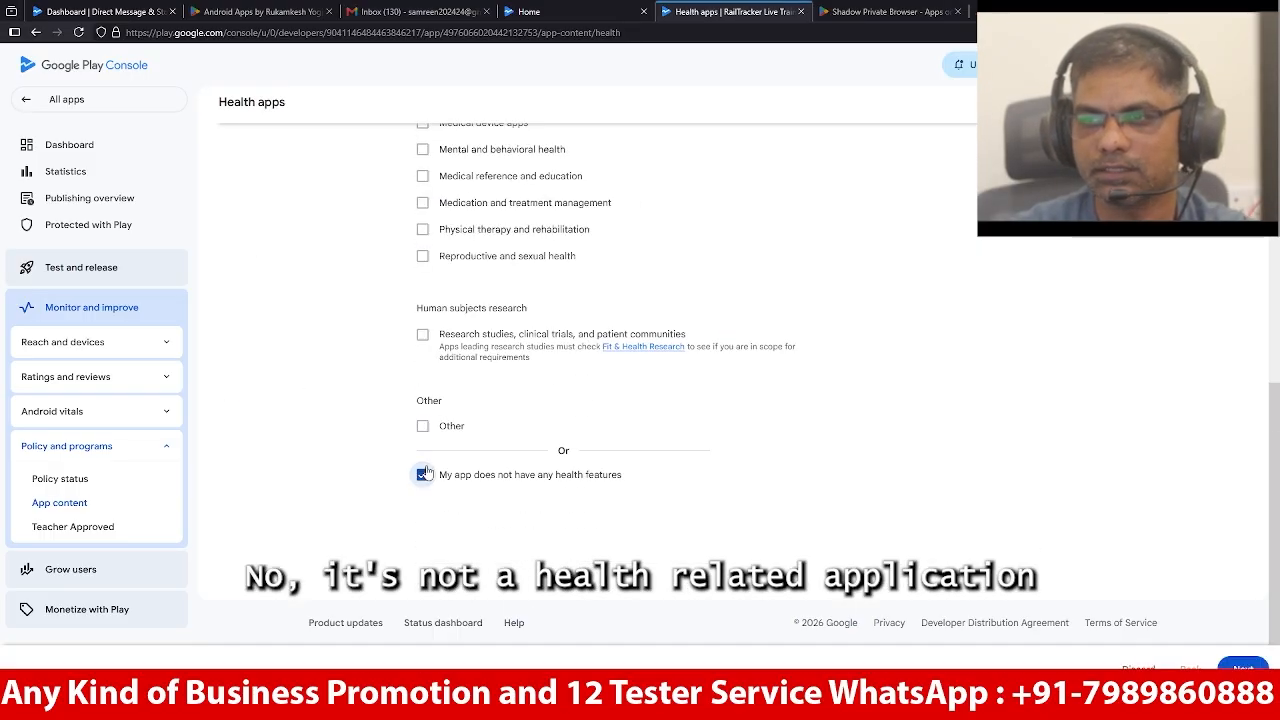
left_click(1243, 668)
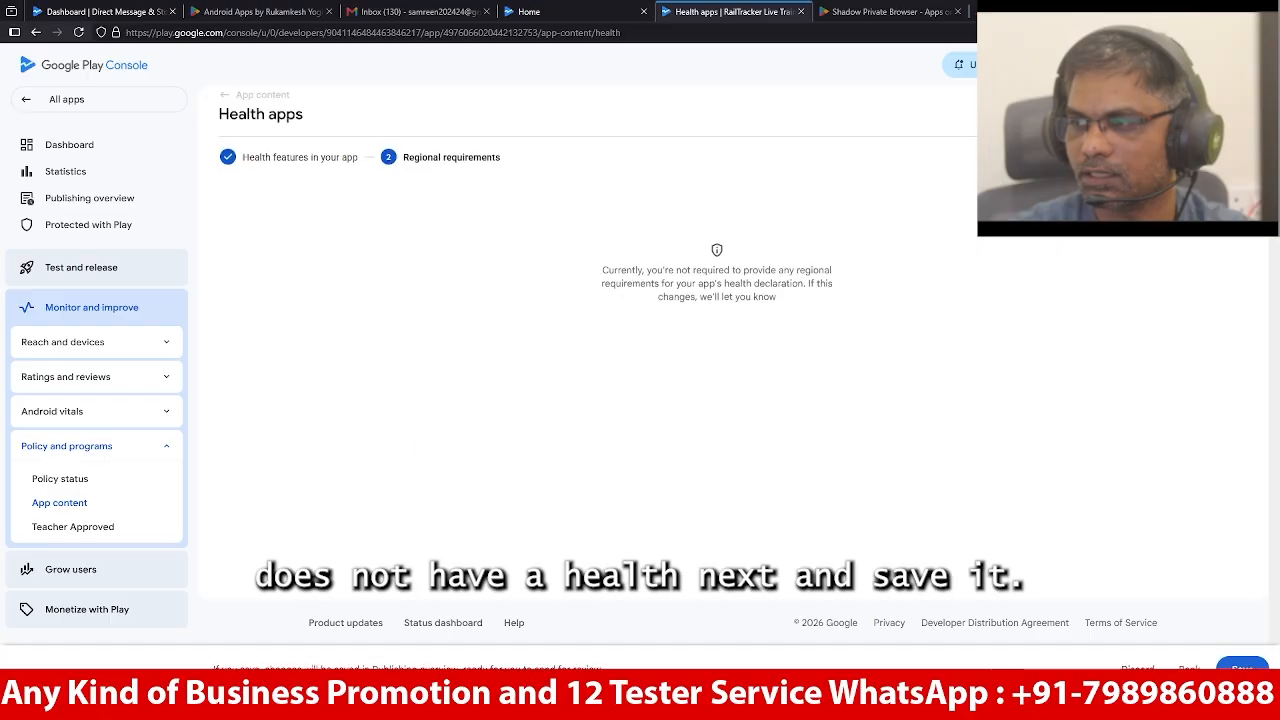
left_click(1242, 668)
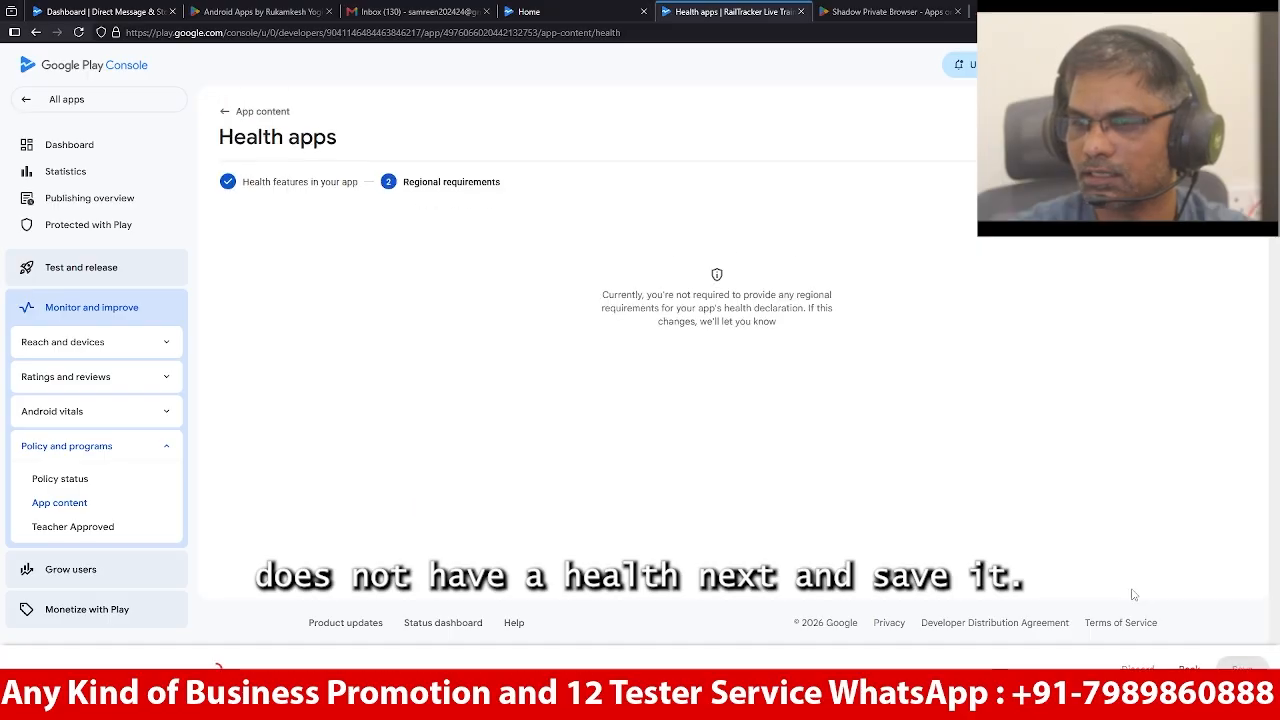
left_click(255, 111)
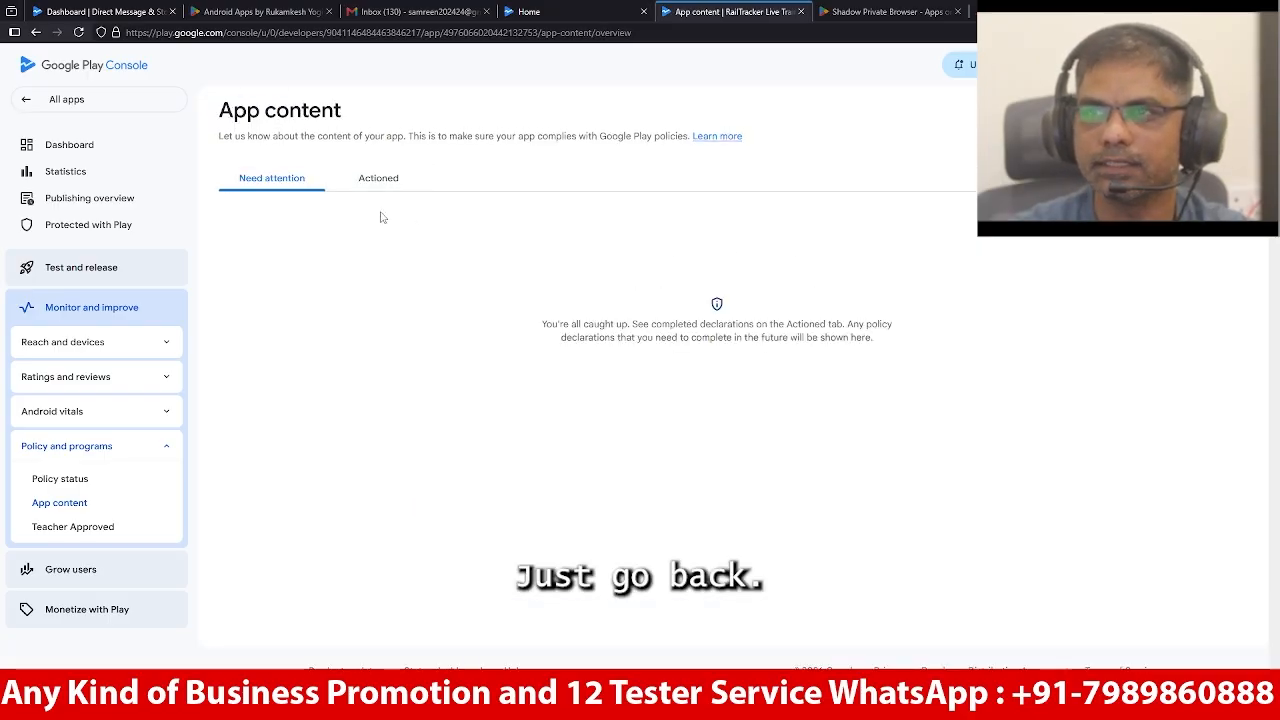
Open the app category and contact details task from the dashboard, set the app category to Travel & Local and save it
left_click(31, 143)
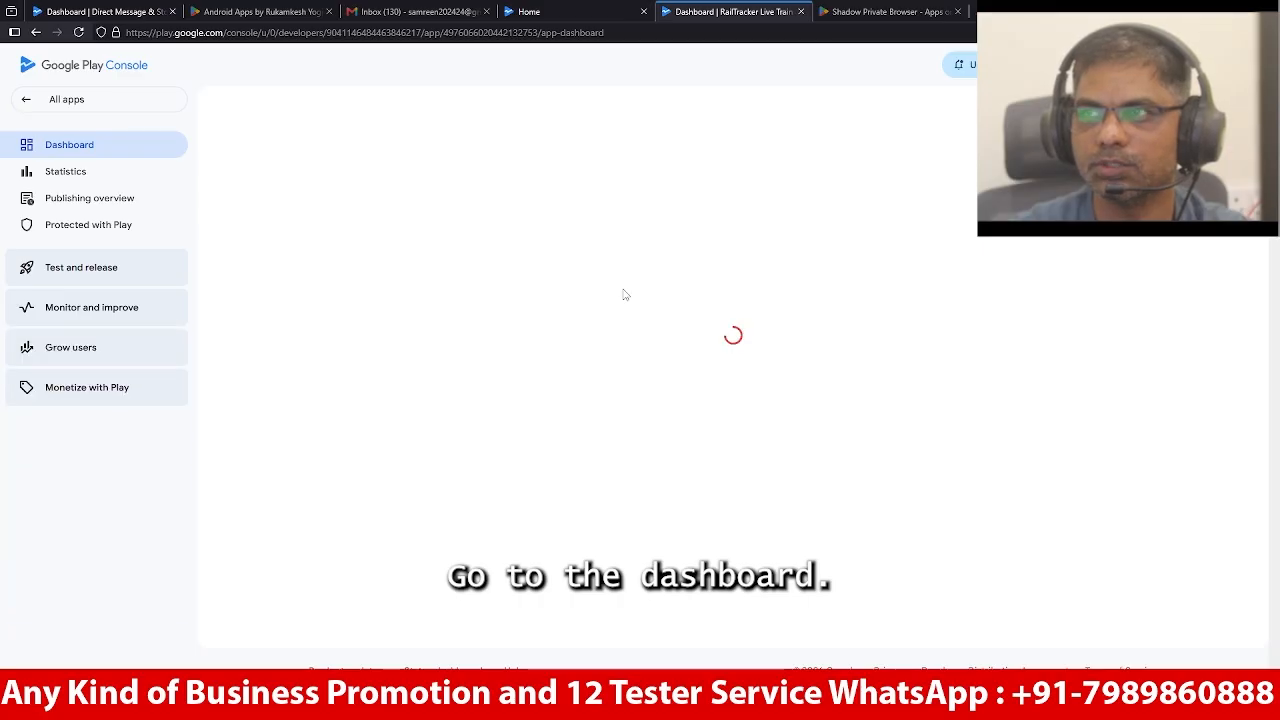
scroll(623, 291, "down", 4)
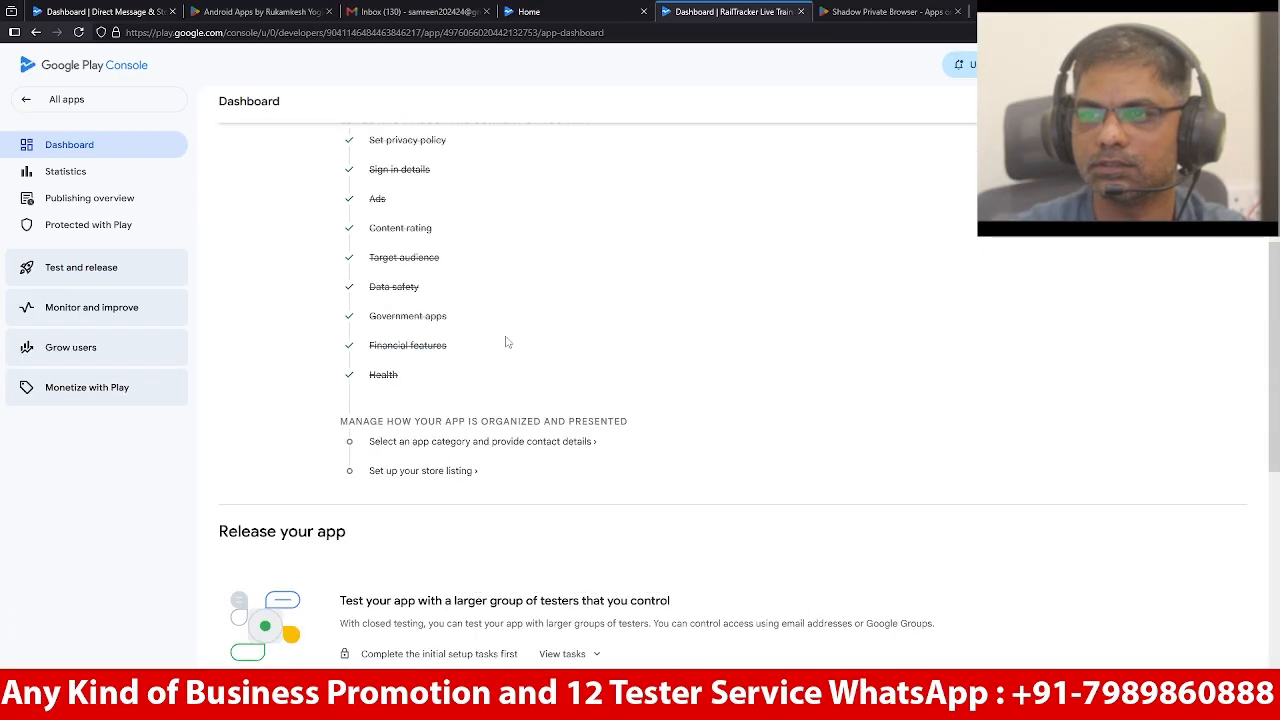
left_click(450, 445)
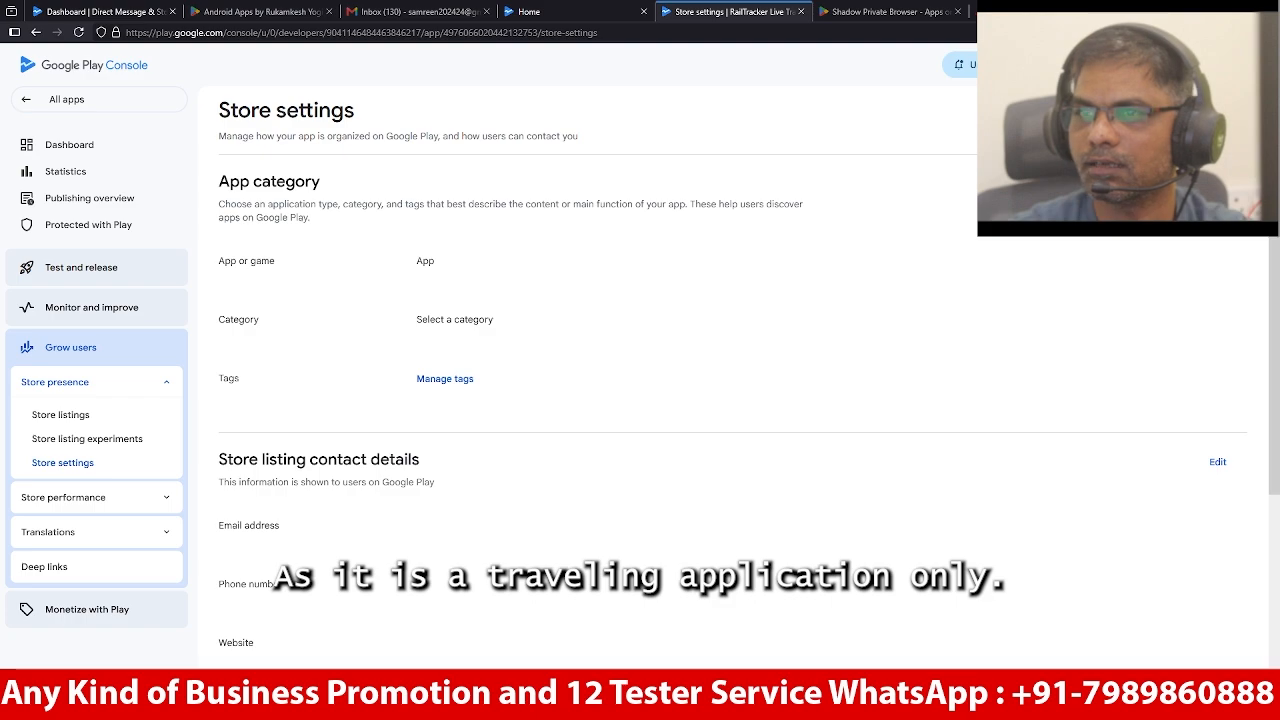
left_click(1217, 183)
left_click(369, 331)
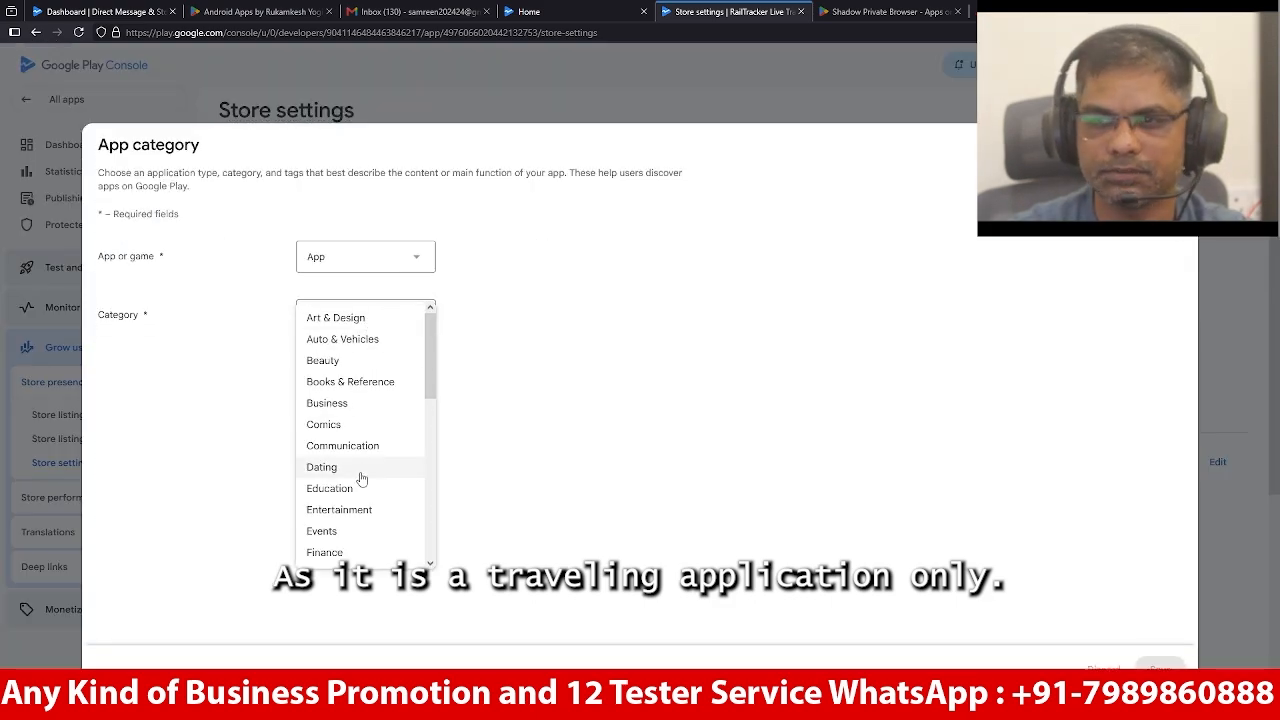
scroll(362, 478, "down", 3)
scroll(362, 478, "down", 5)
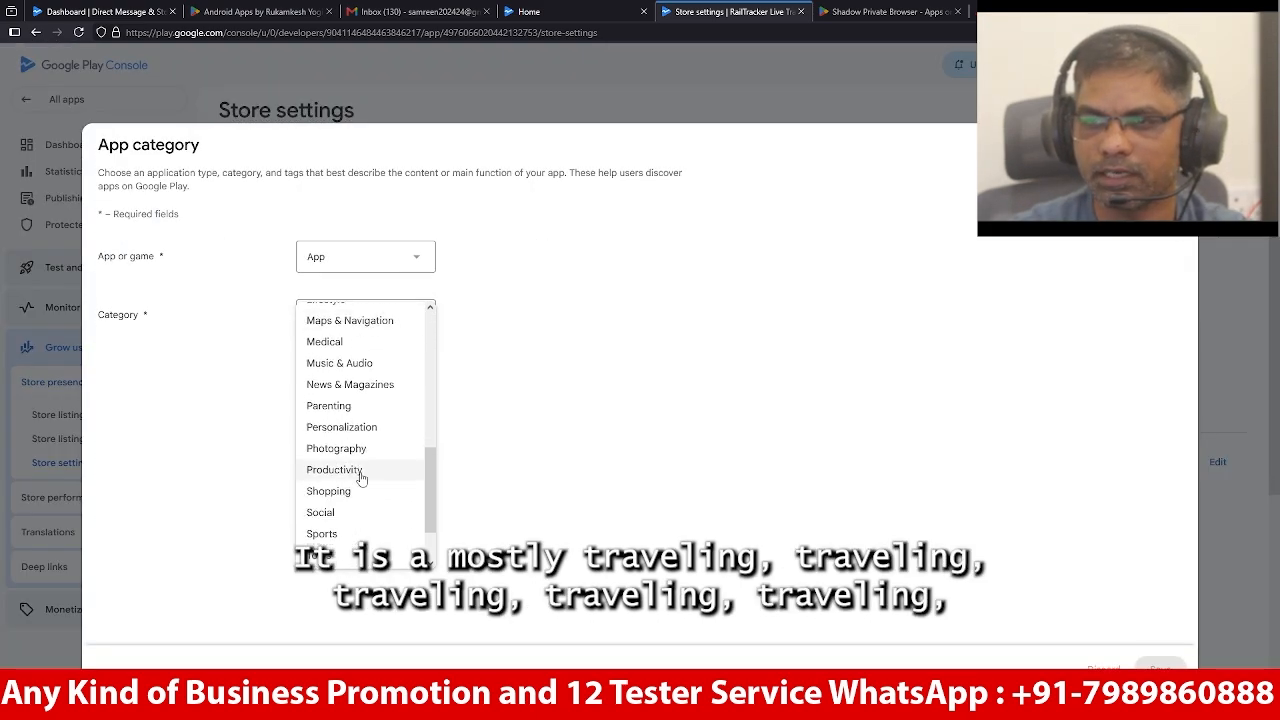
left_click(338, 510)
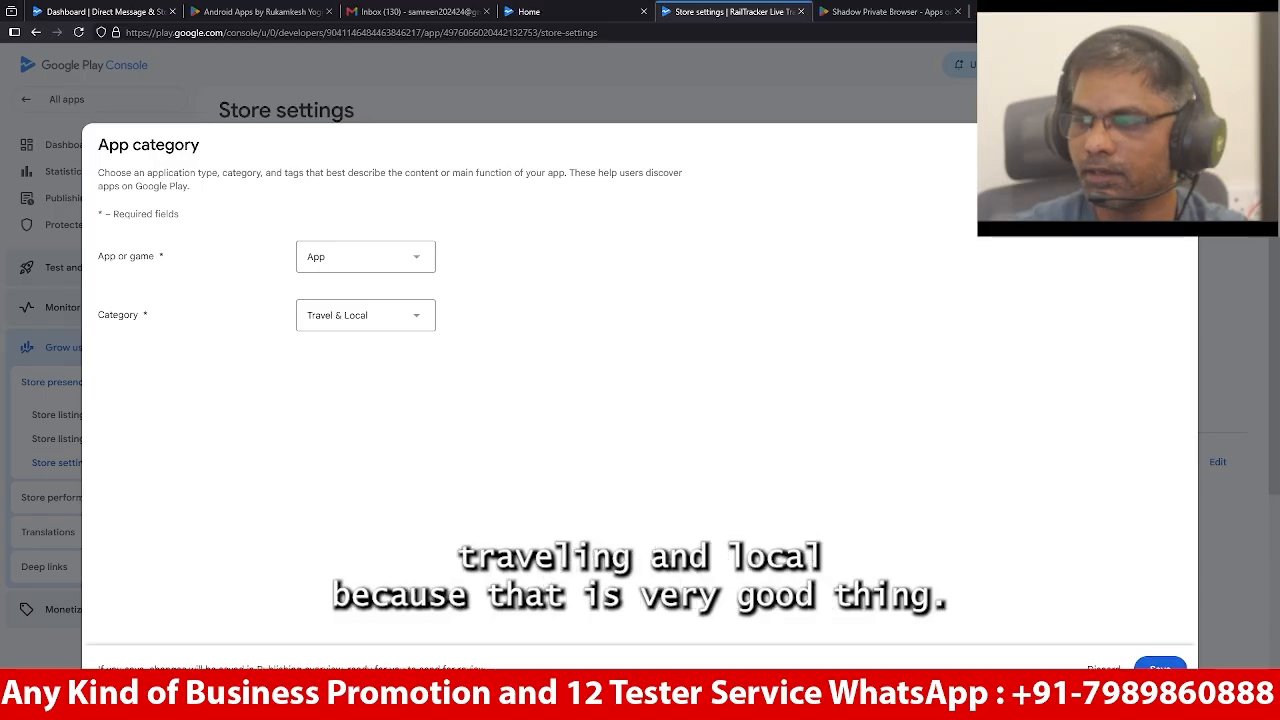
left_click(1162, 668)
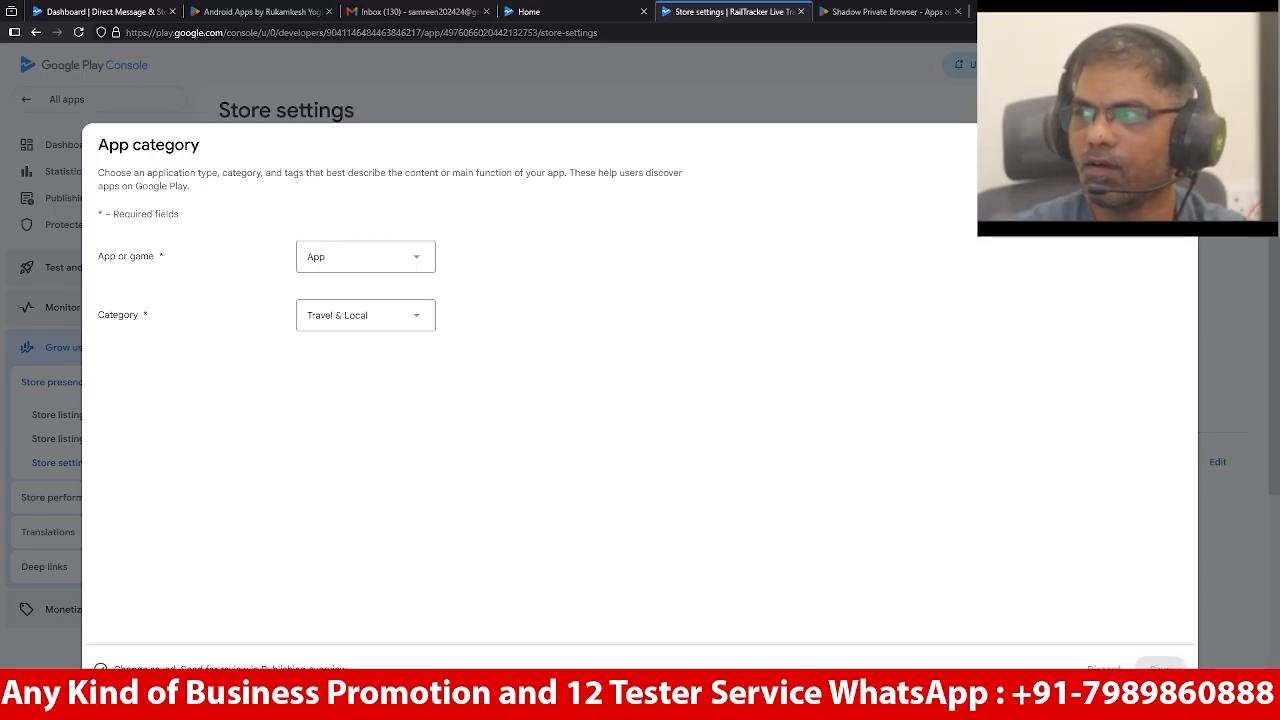
left_click(1166, 145)
Open the app's tag management and filter the tag list to the Travel & local category
left_click(433, 392)
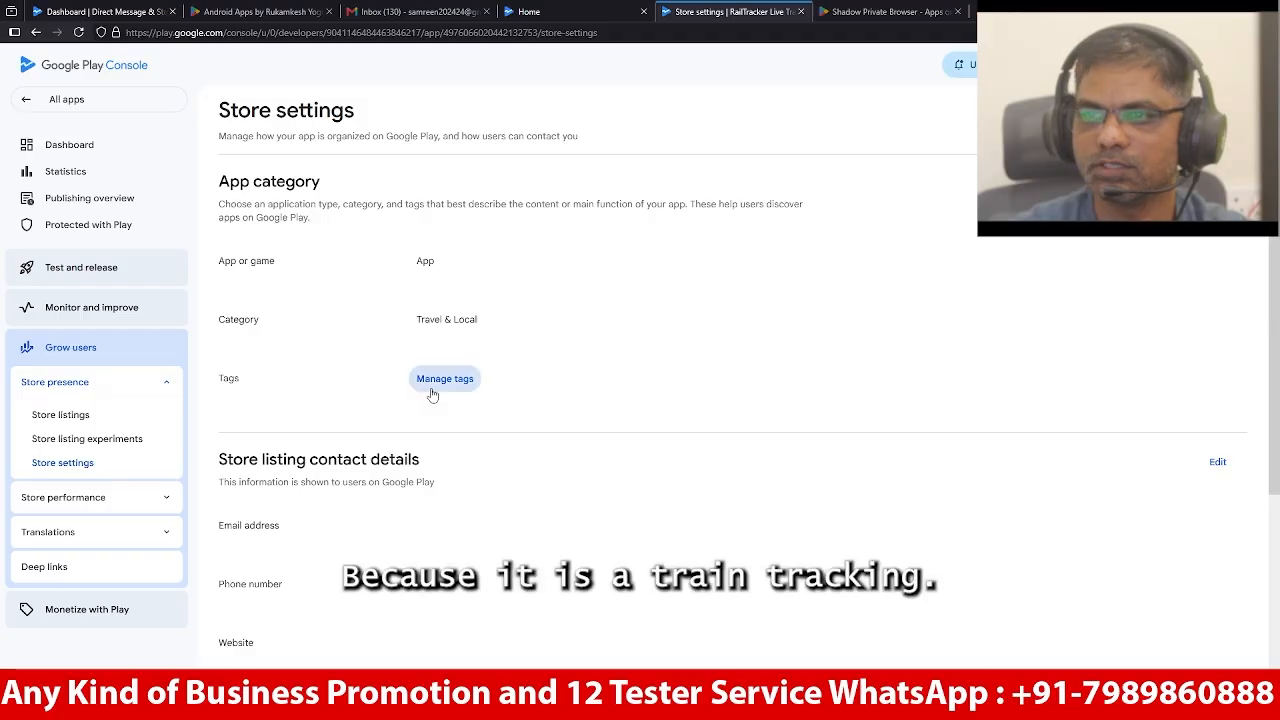
left_click(368, 227)
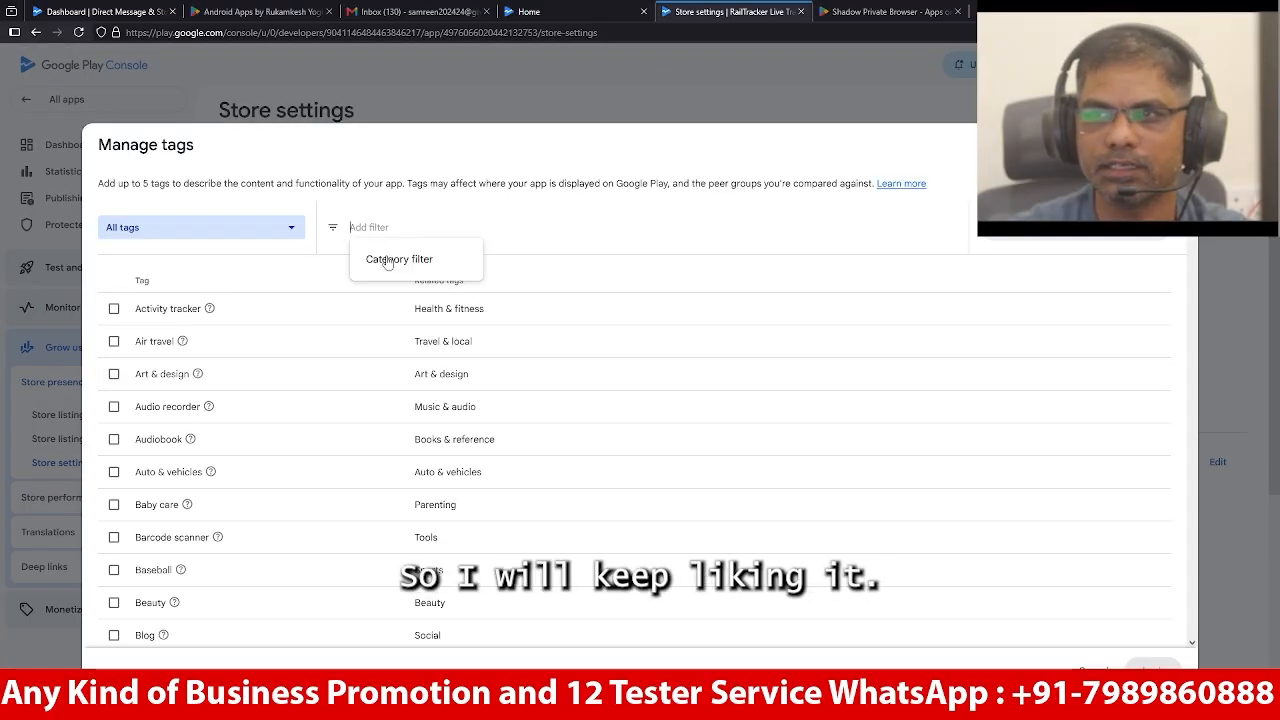
left_click(398, 257)
scroll(426, 410, "down", 5)
scroll(426, 410, "down", 8)
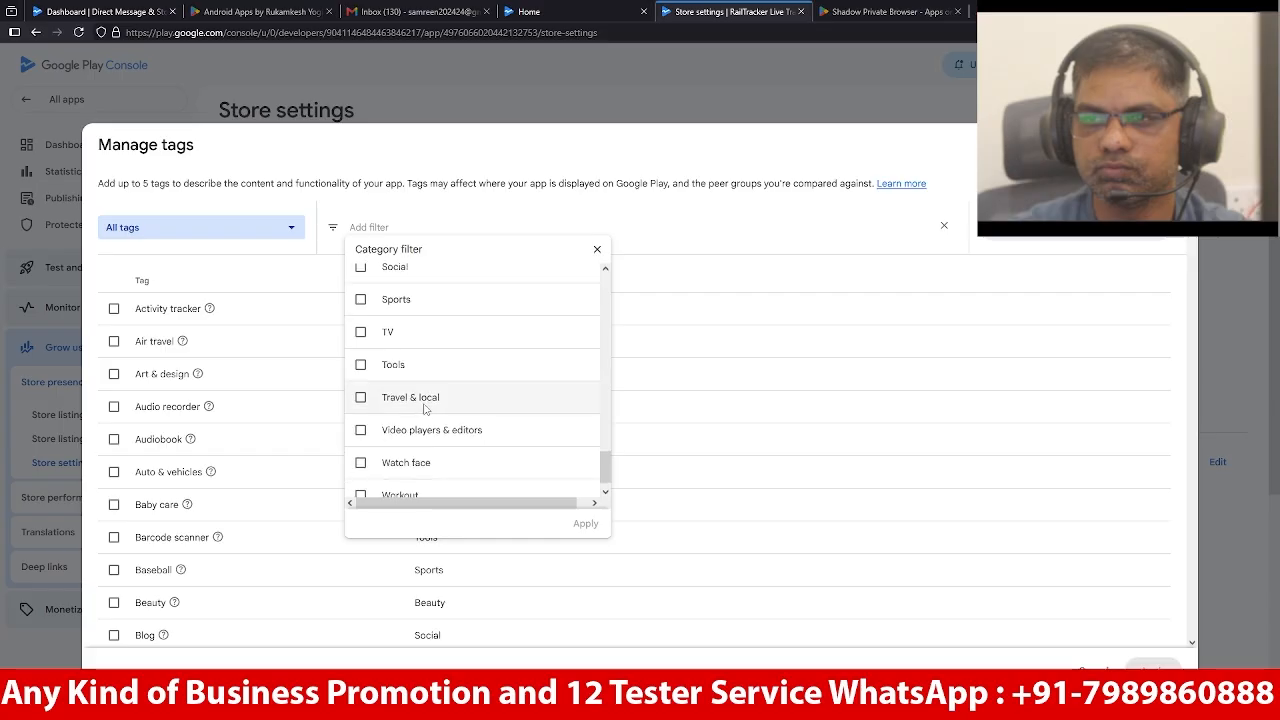
left_click(360, 397)
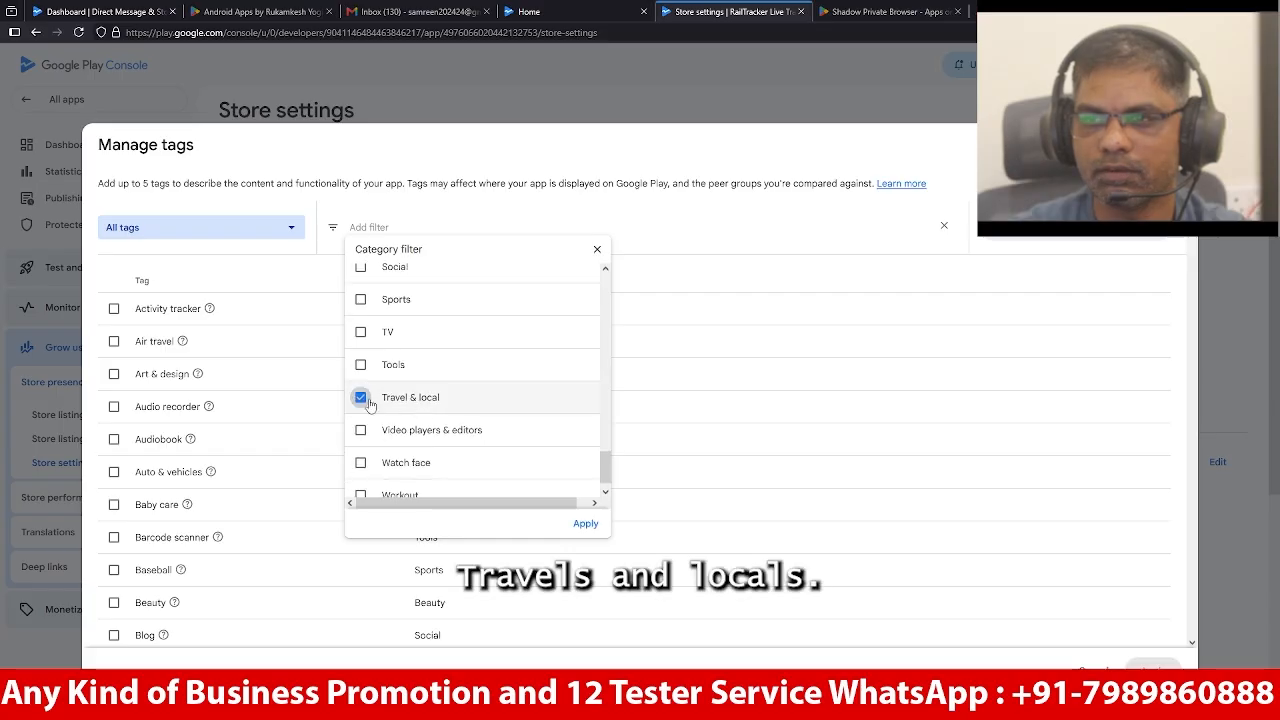
left_click(585, 523)
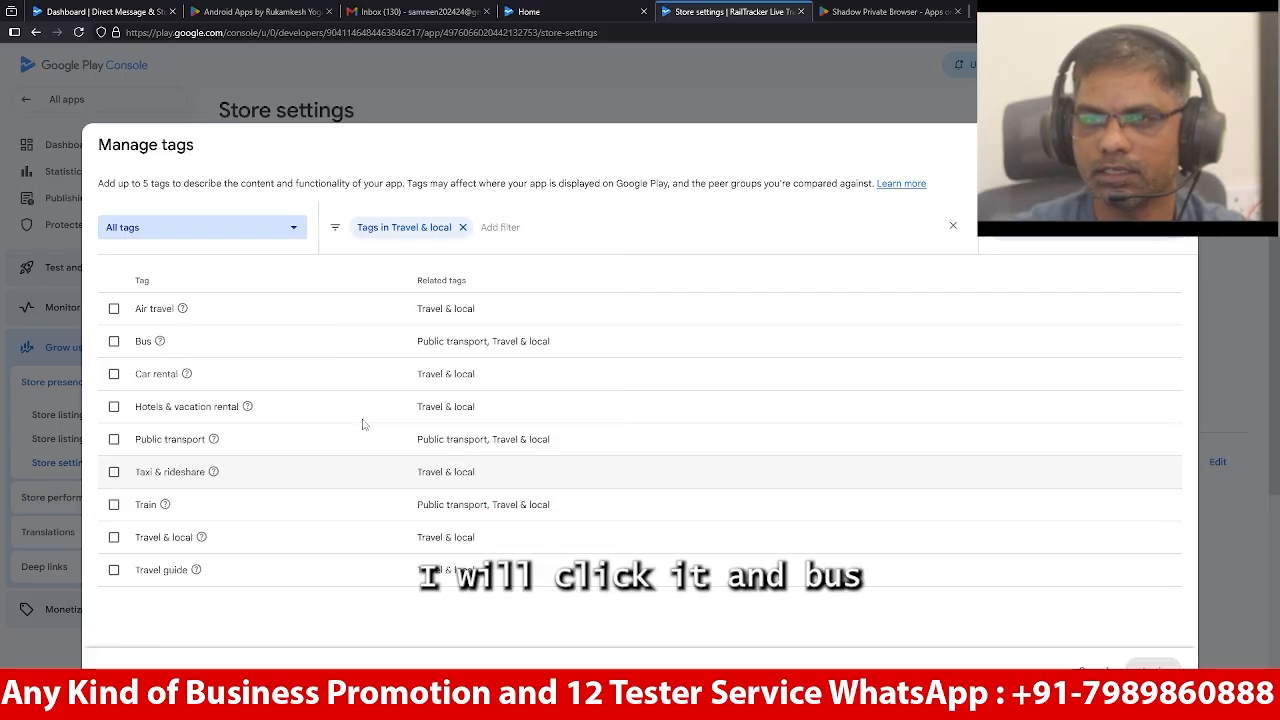
Assign the tags Bus, Train, Travel & local, Travel guide and Car rental to the app
left_click(114, 341)
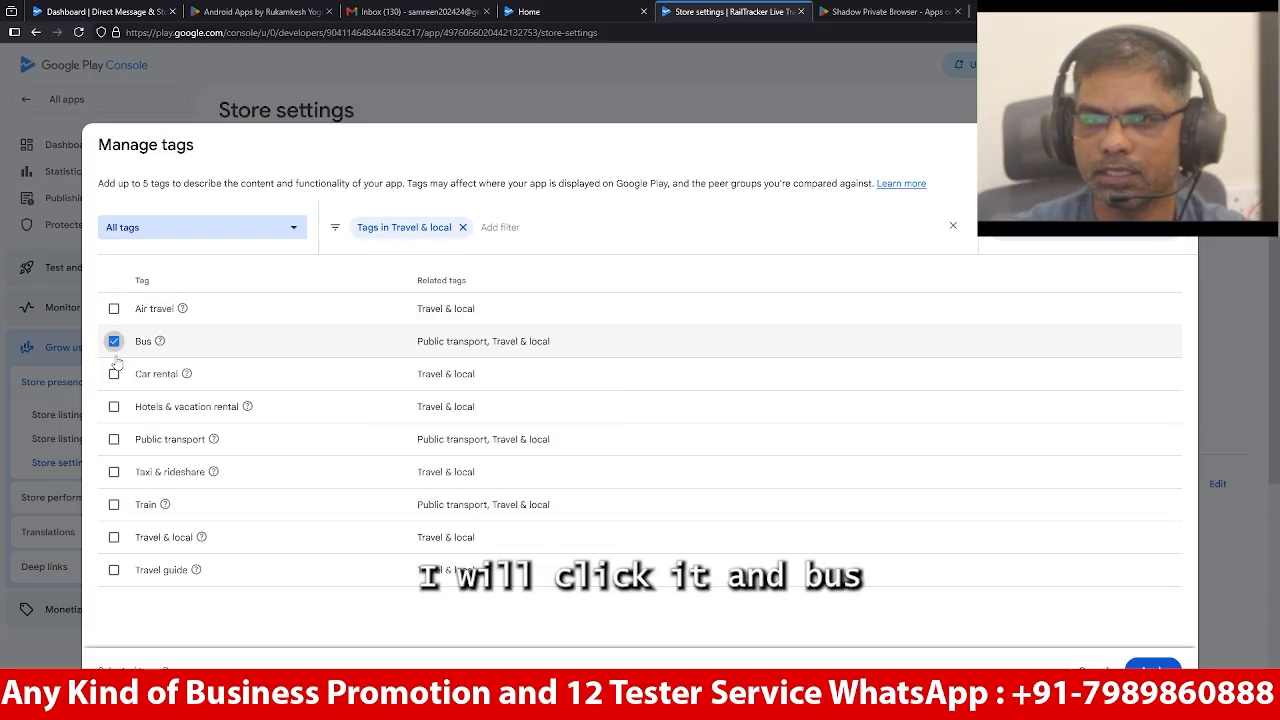
left_click(114, 504)
left_click(114, 537)
left_click(114, 570)
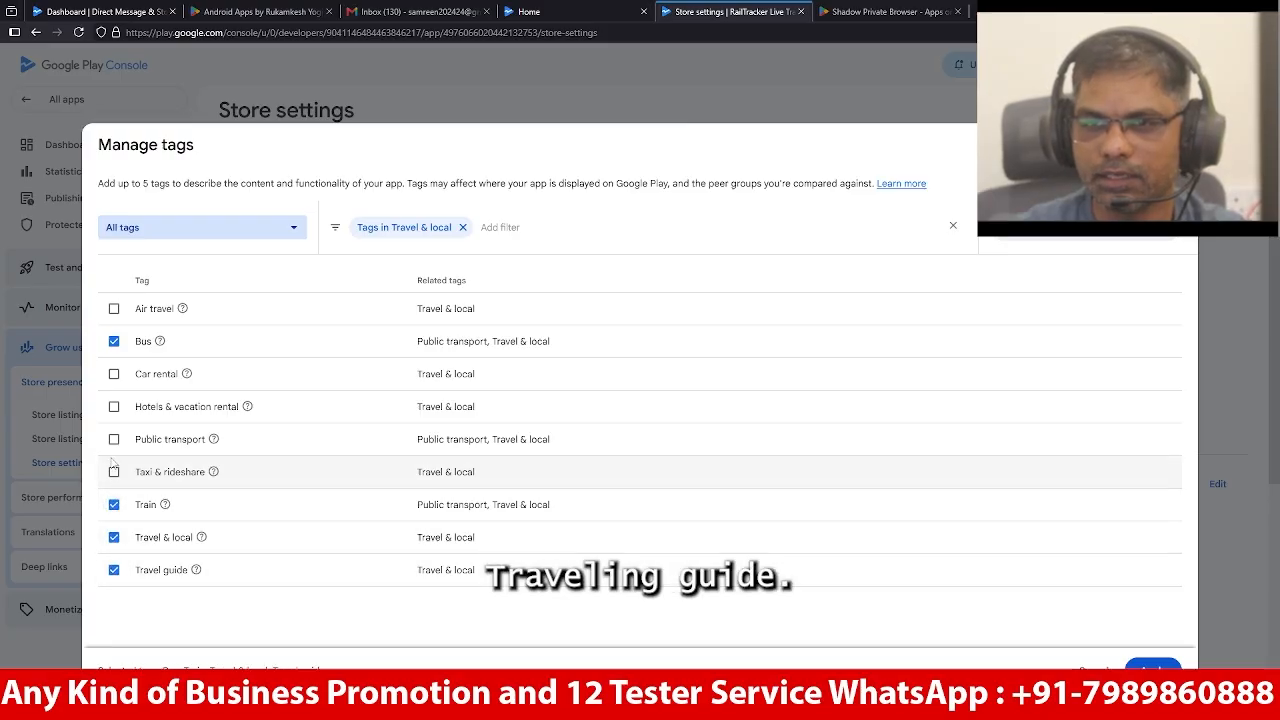
left_click(114, 374)
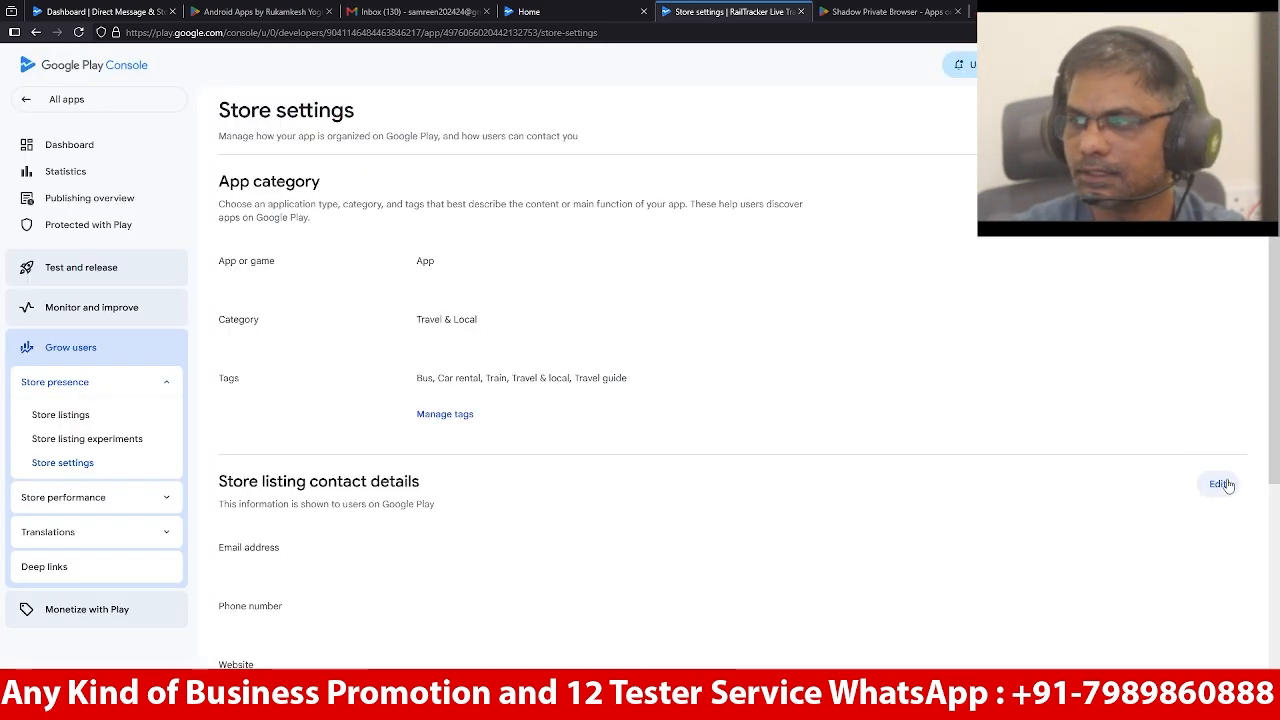
Copy the developer's email address from the info file in Notepad into the store listing contact details and save them
left_click(1222, 484)
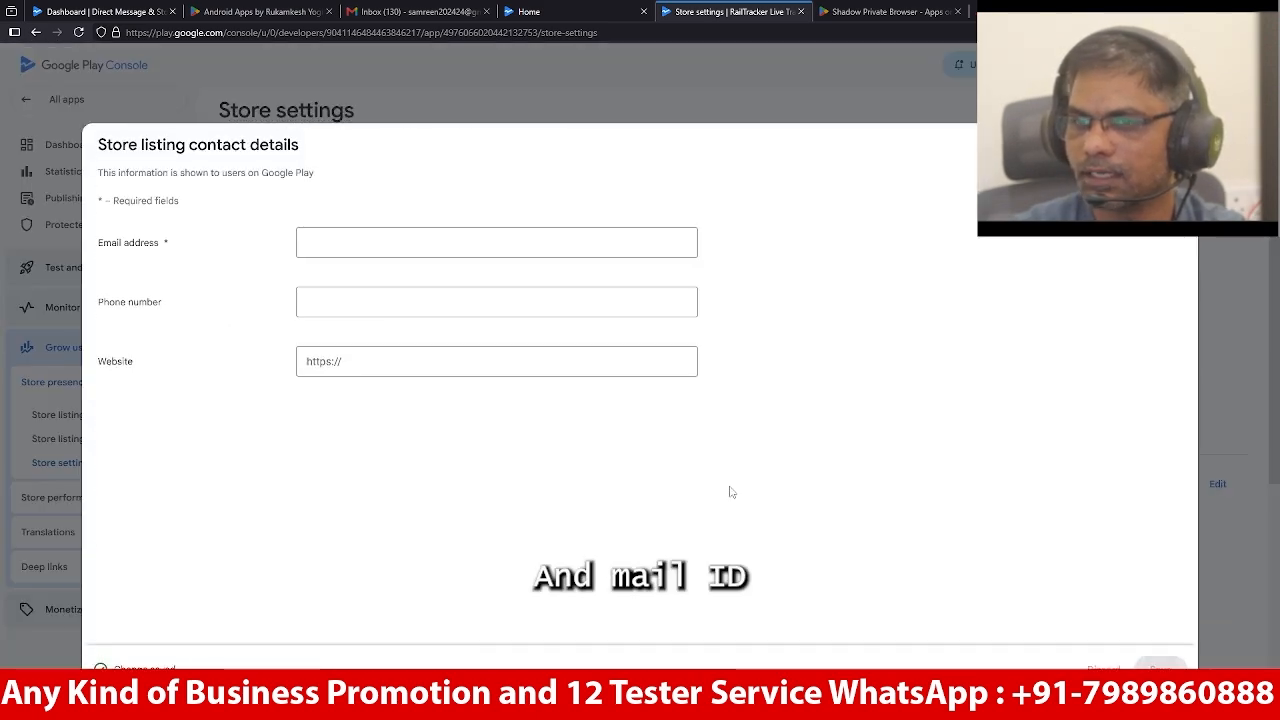
key("alt+Tab")
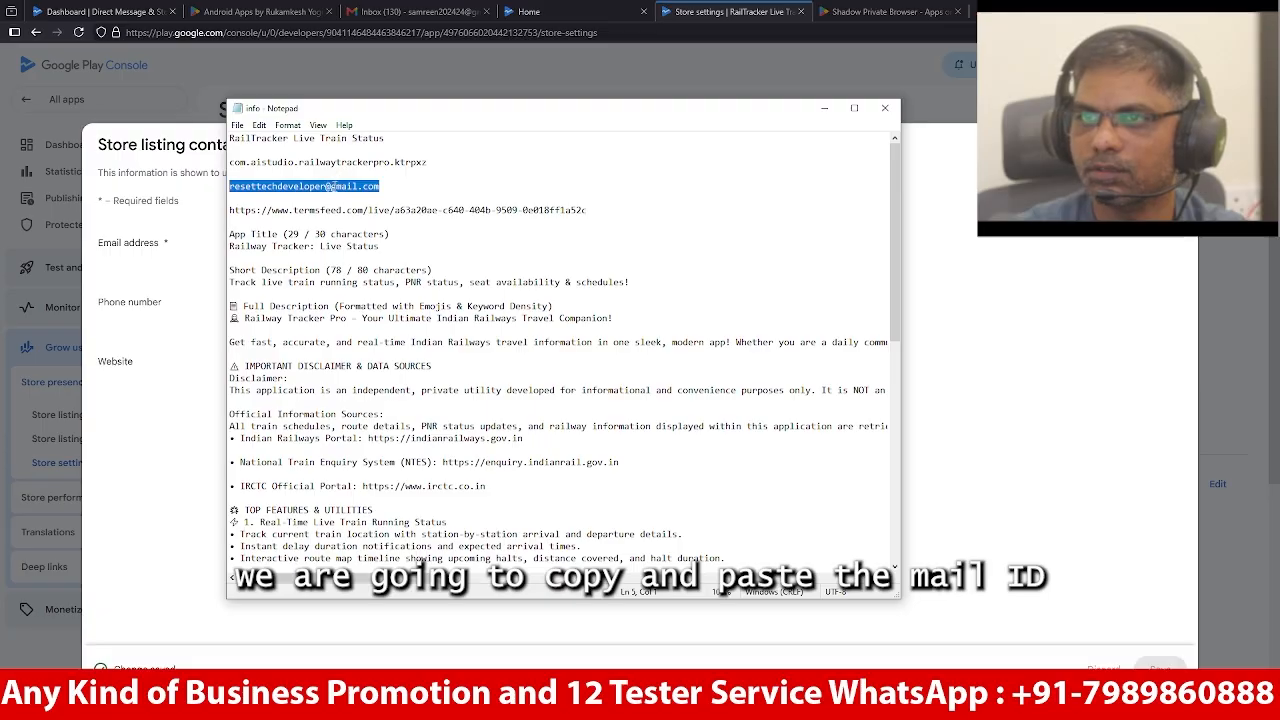
right_click(335, 187)
left_click(366, 229)
key("alt+Tab")
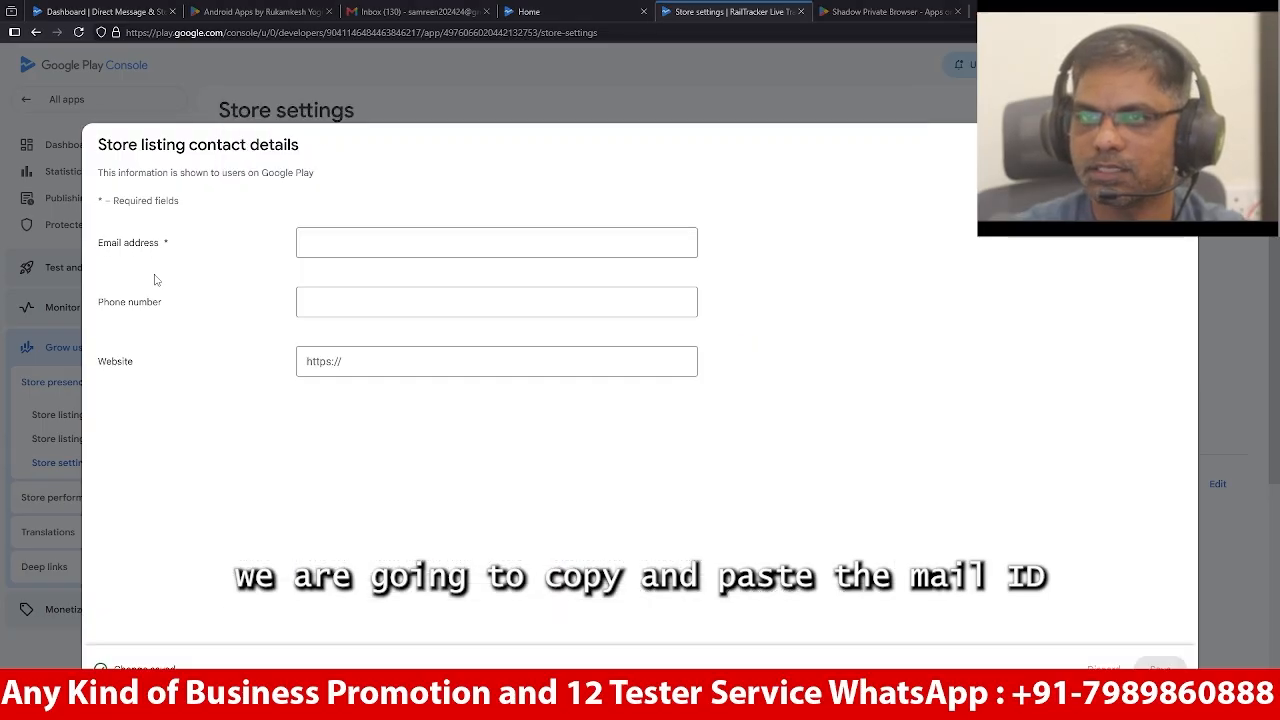
left_click(402, 252)
key("ctrl+v")
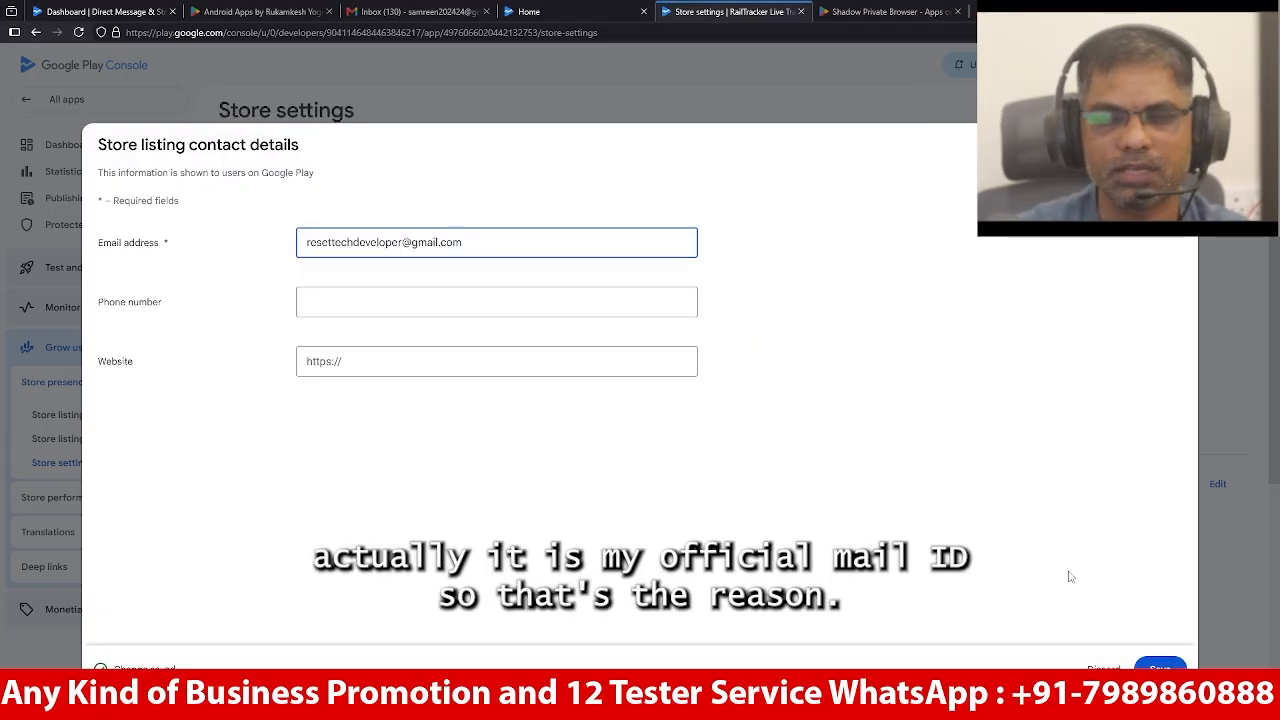
left_click(1159, 664)
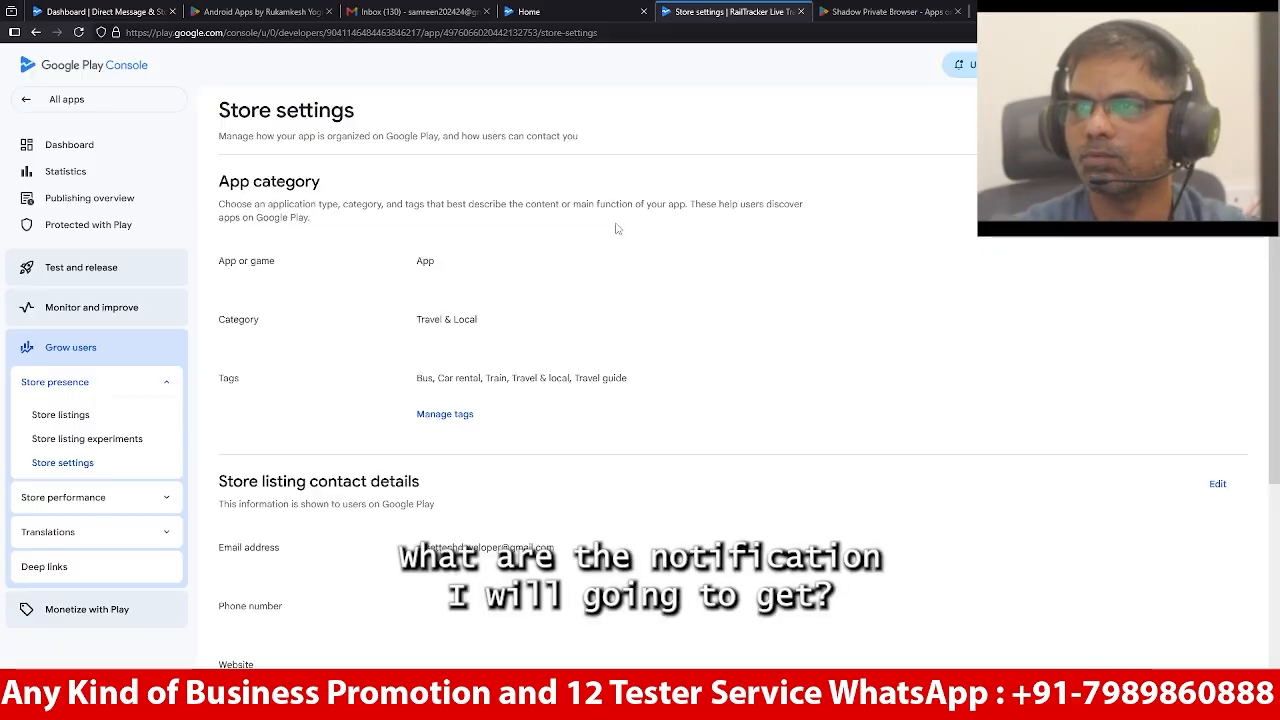
Return to the dashboard and open the store listing setup task
left_click(98, 148)
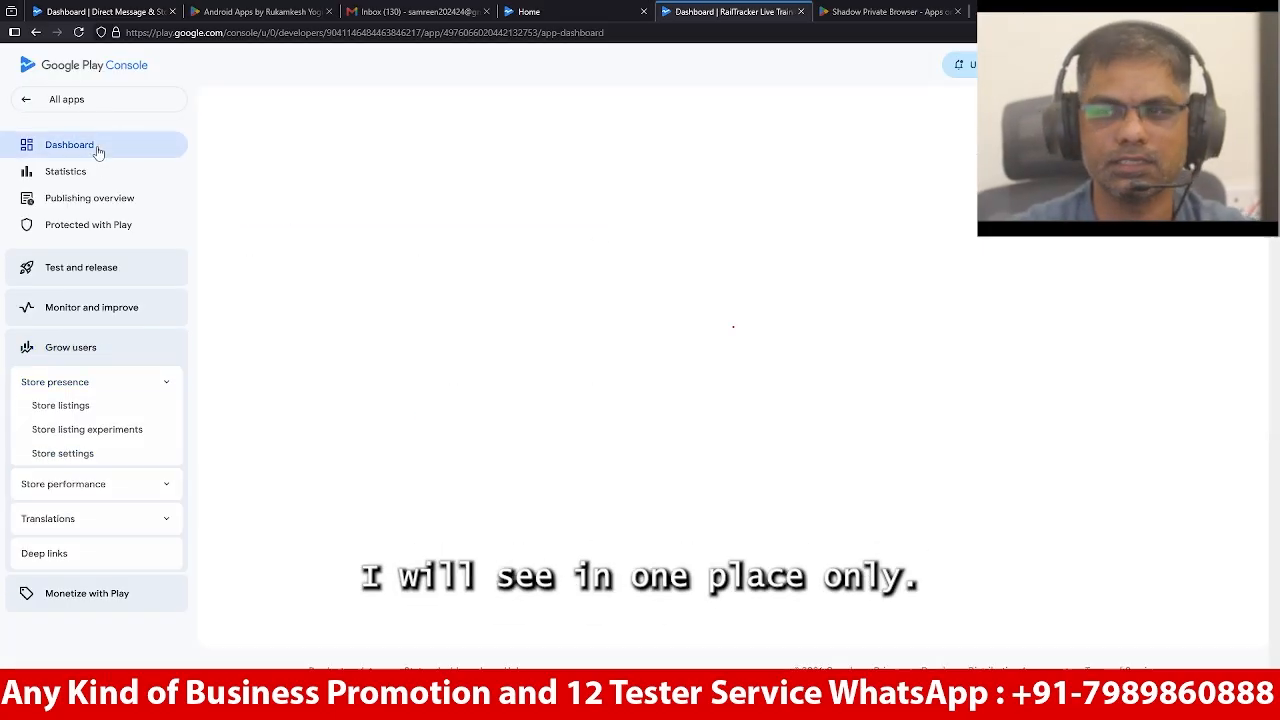
scroll(589, 368, "down", 4)
scroll(589, 369, "down", 1)
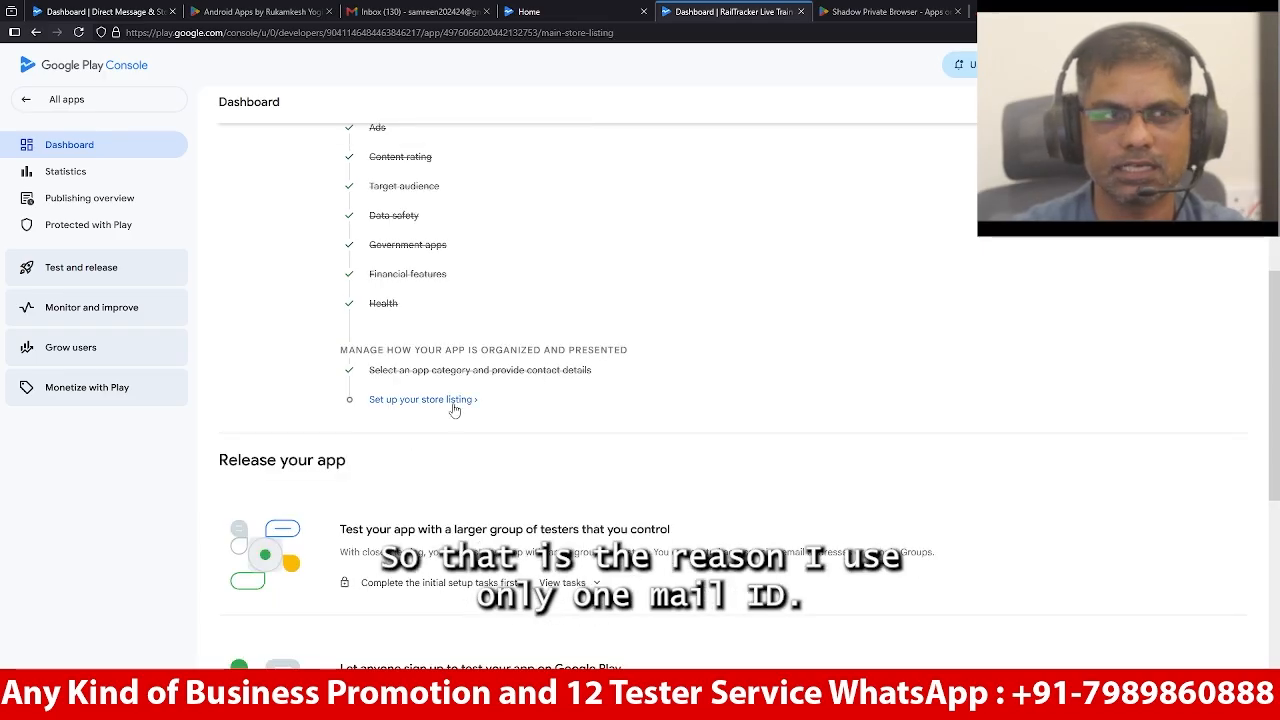
left_click(420, 399)
scroll(570, 395, "down", 2)
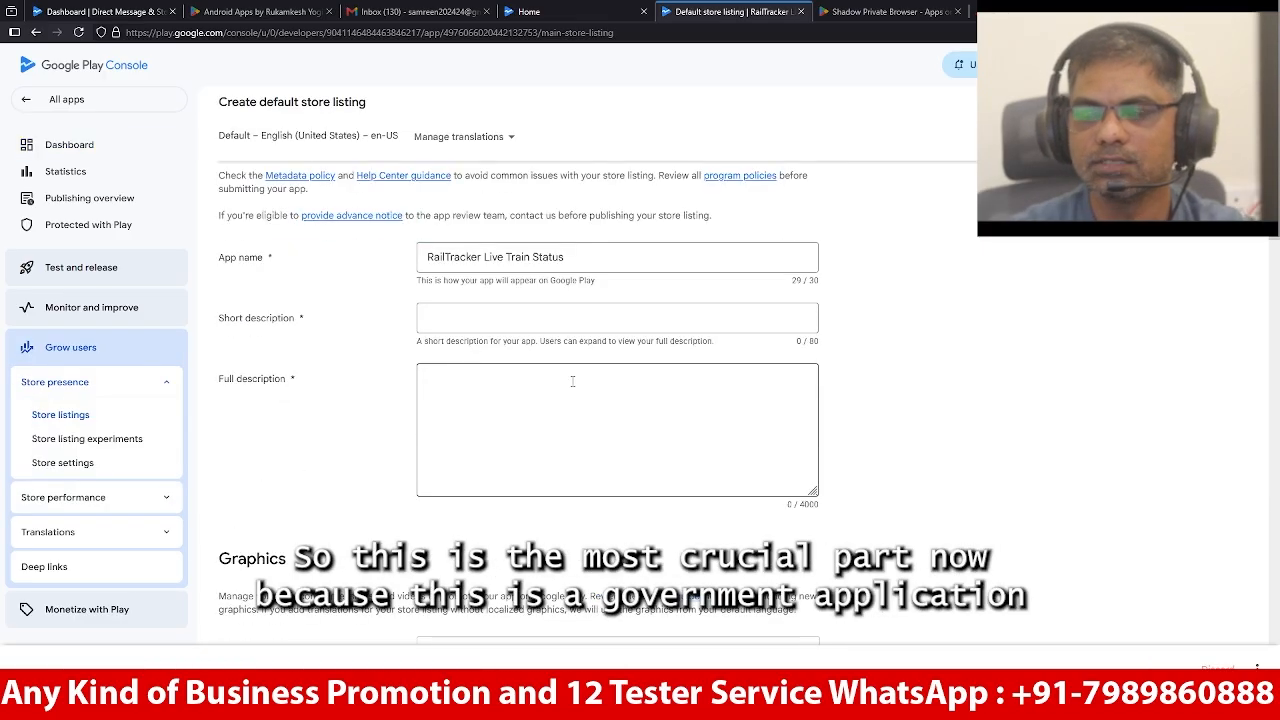
Try to fill the short description with "Track live train running status, PNR status, seat availability & schedules!" from the info file in Notepad
key("alt+Tab")
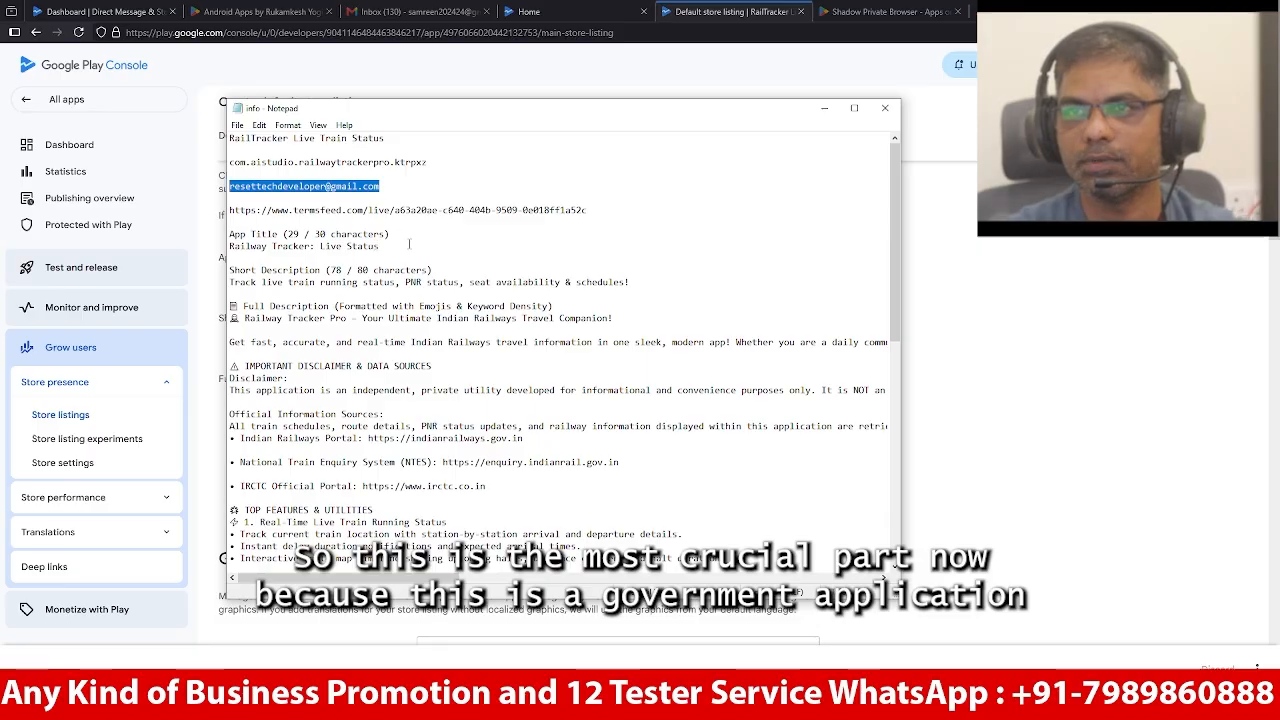
left_click_drag(642, 283, 232, 283)
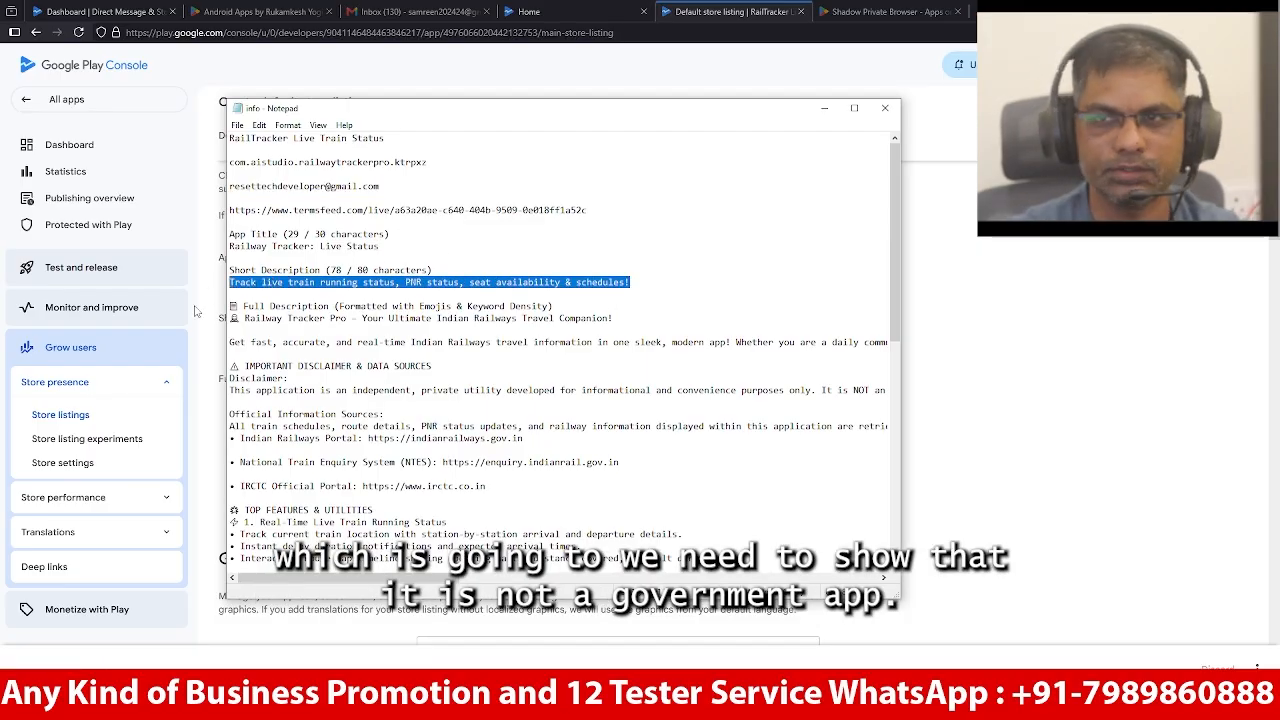
key("alt+Tab")
left_click(451, 316)
key("ctrl+v")
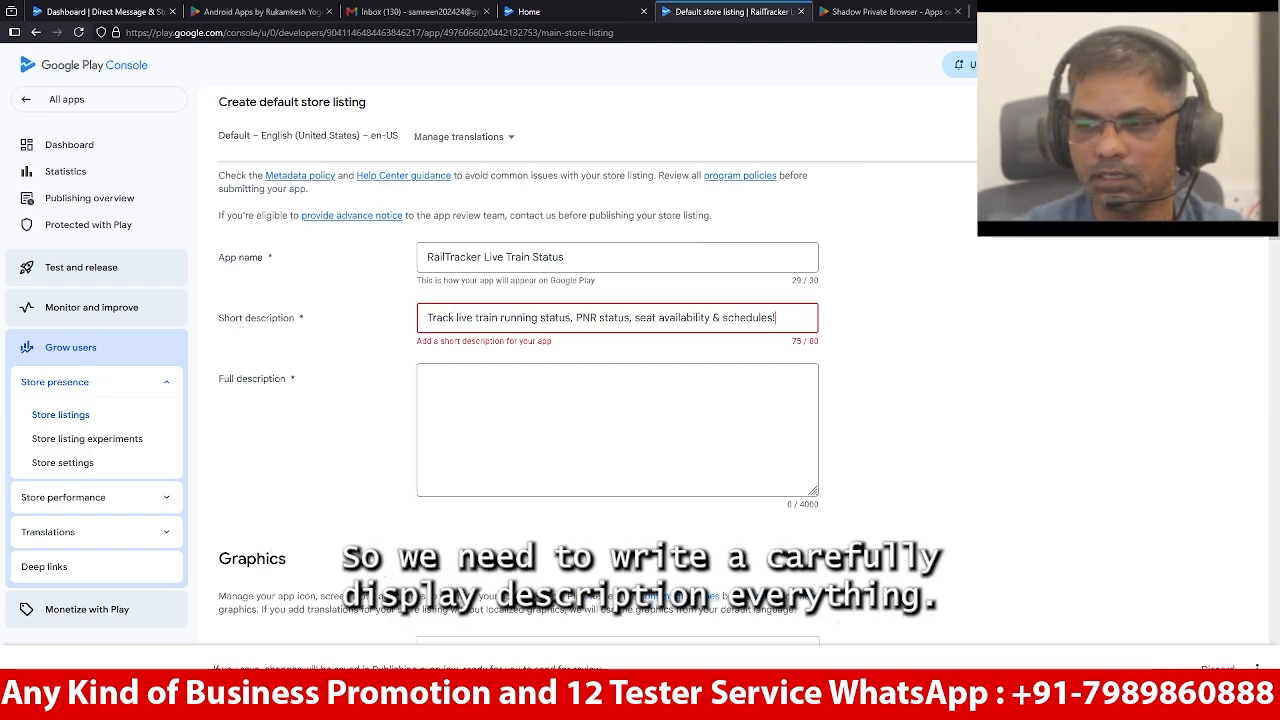
Copy the whole full description text, from below its heading to the end of the Notepad info file, into the listing's full description
key("alt+Tab")
left_click_drag(331, 342, 827, 563)
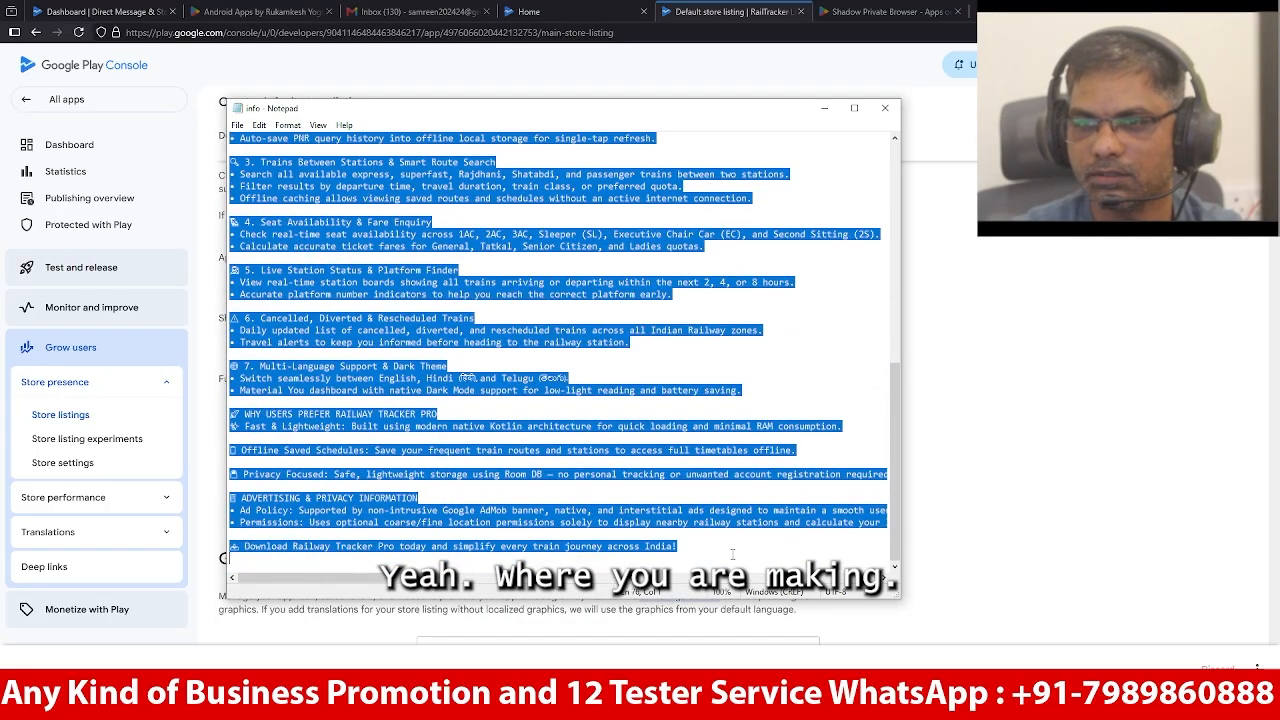
right_click(674, 546)
left_click(797, 383)
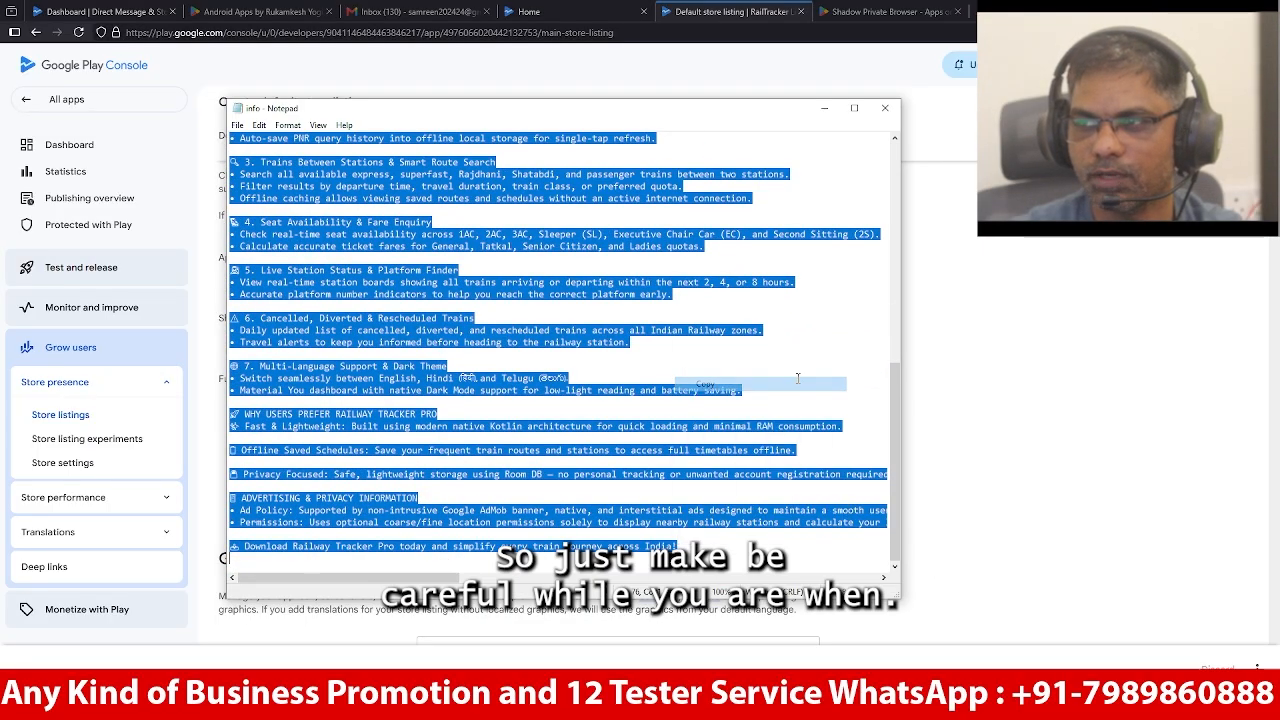
left_click(908, 380)
left_click(468, 384)
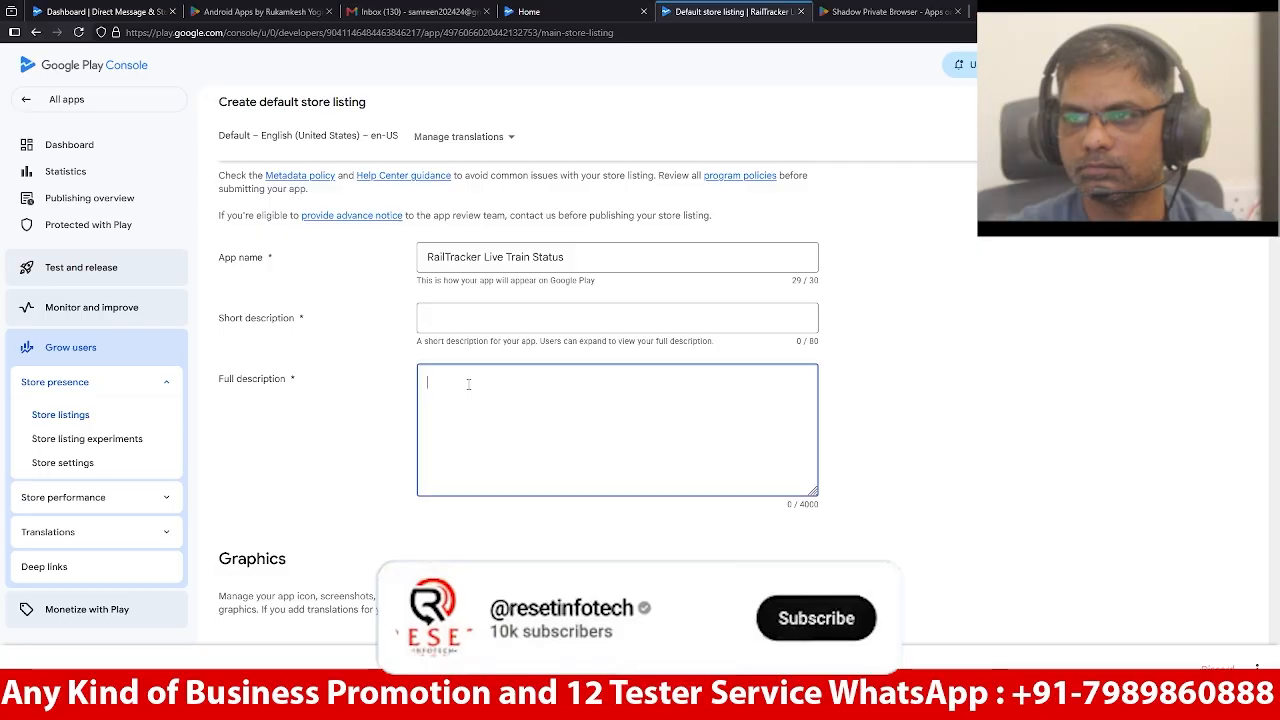
key("ctrl+v")
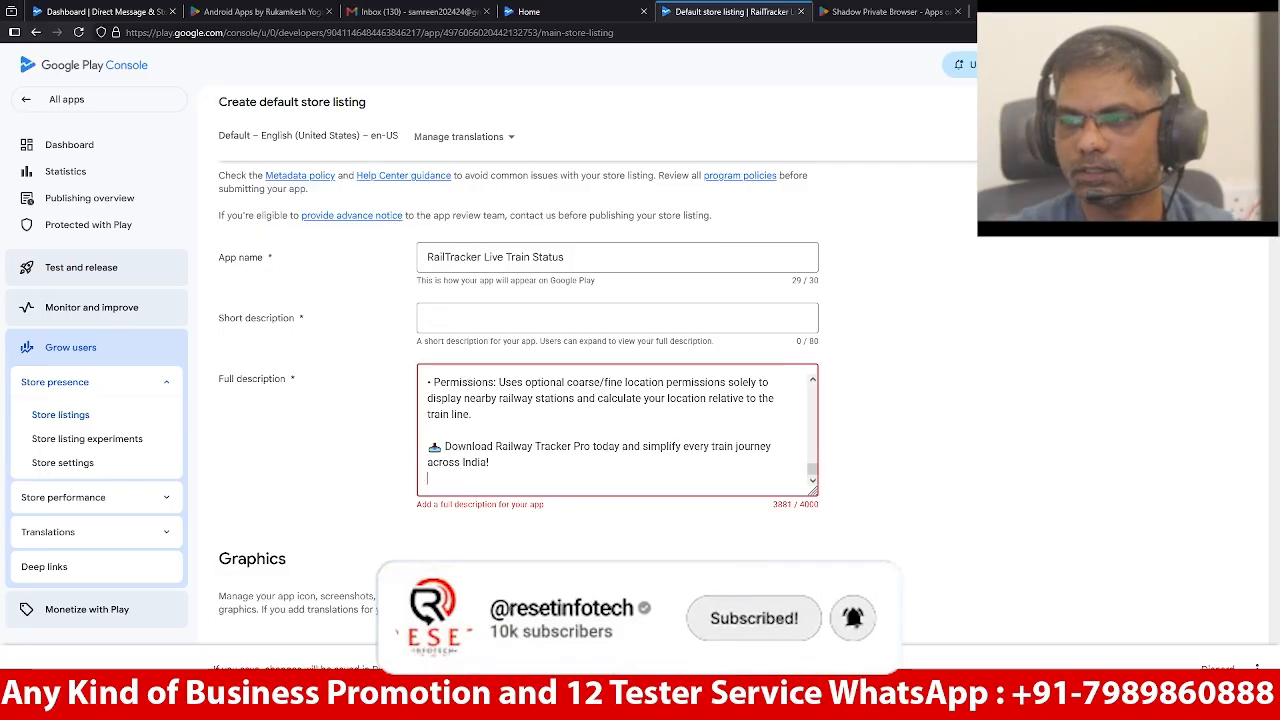
Copy "Track live train running status, PNR status, seat availability & schedules!" from the Notepad info file into the empty short description
key("alt+Tab")
scroll(515, 303, "up", 10)
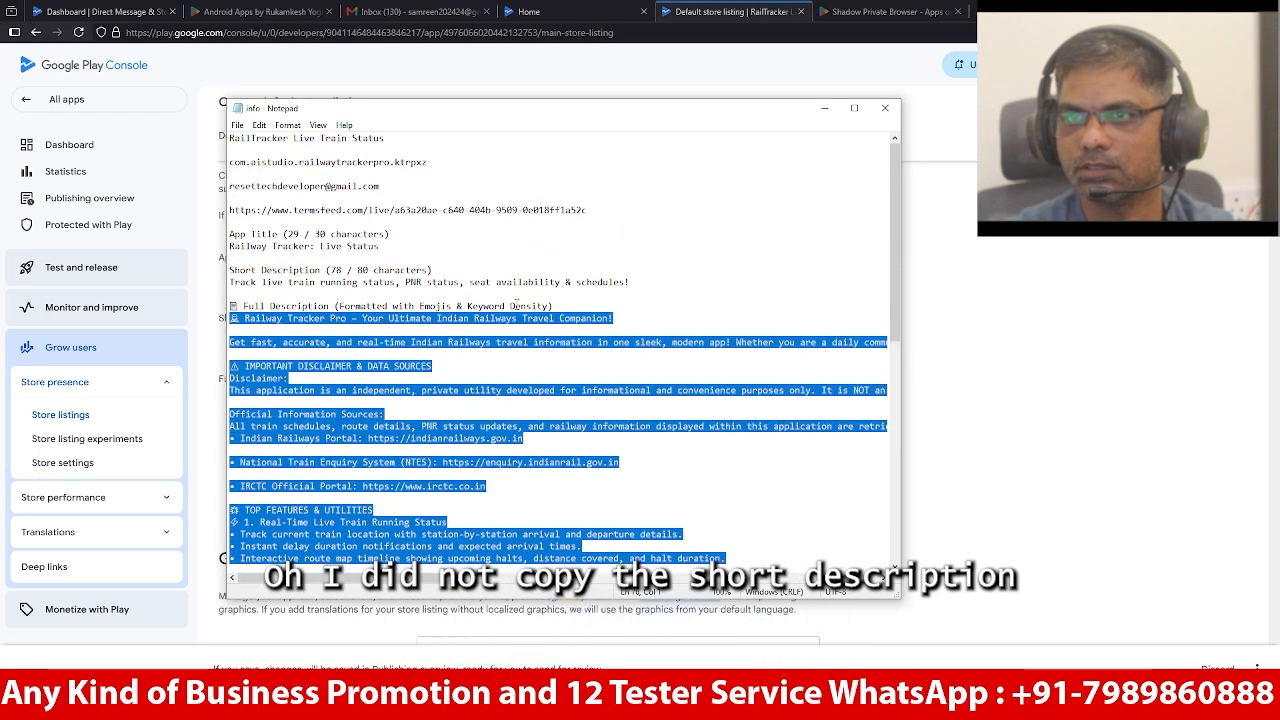
left_click_drag(641, 282, 238, 282)
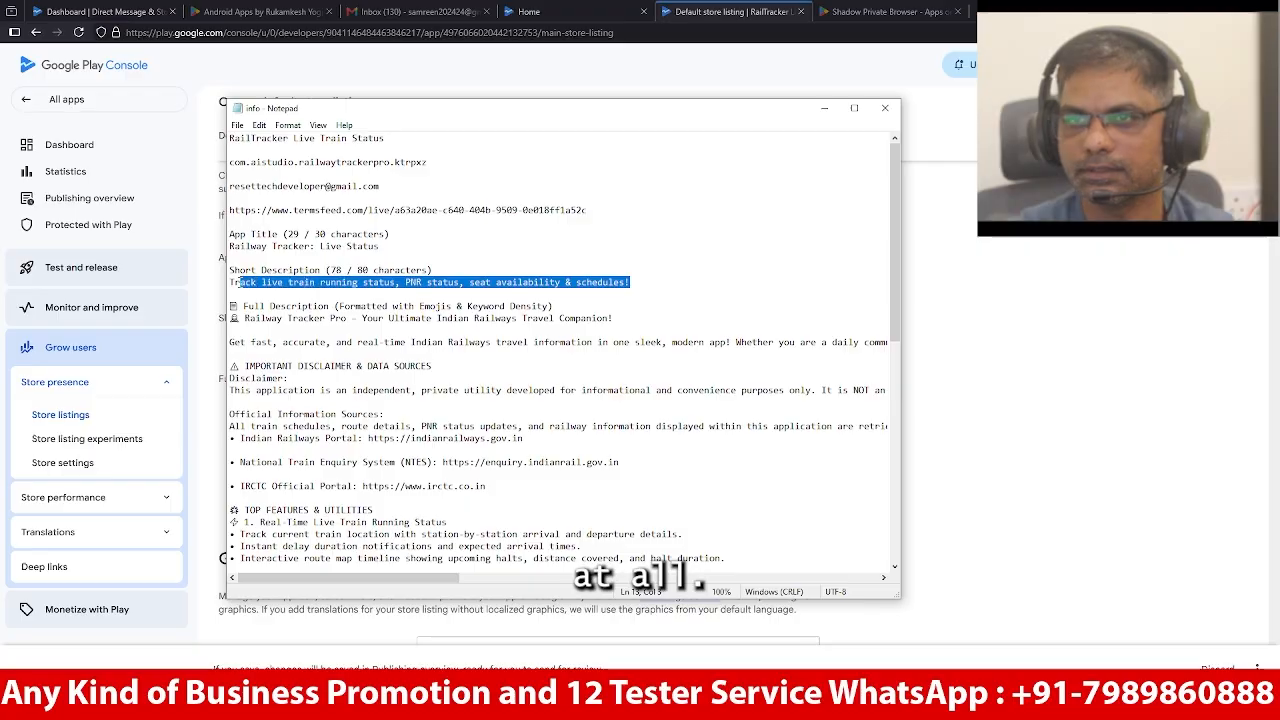
key("ctrl+c")
key("alt+Tab")
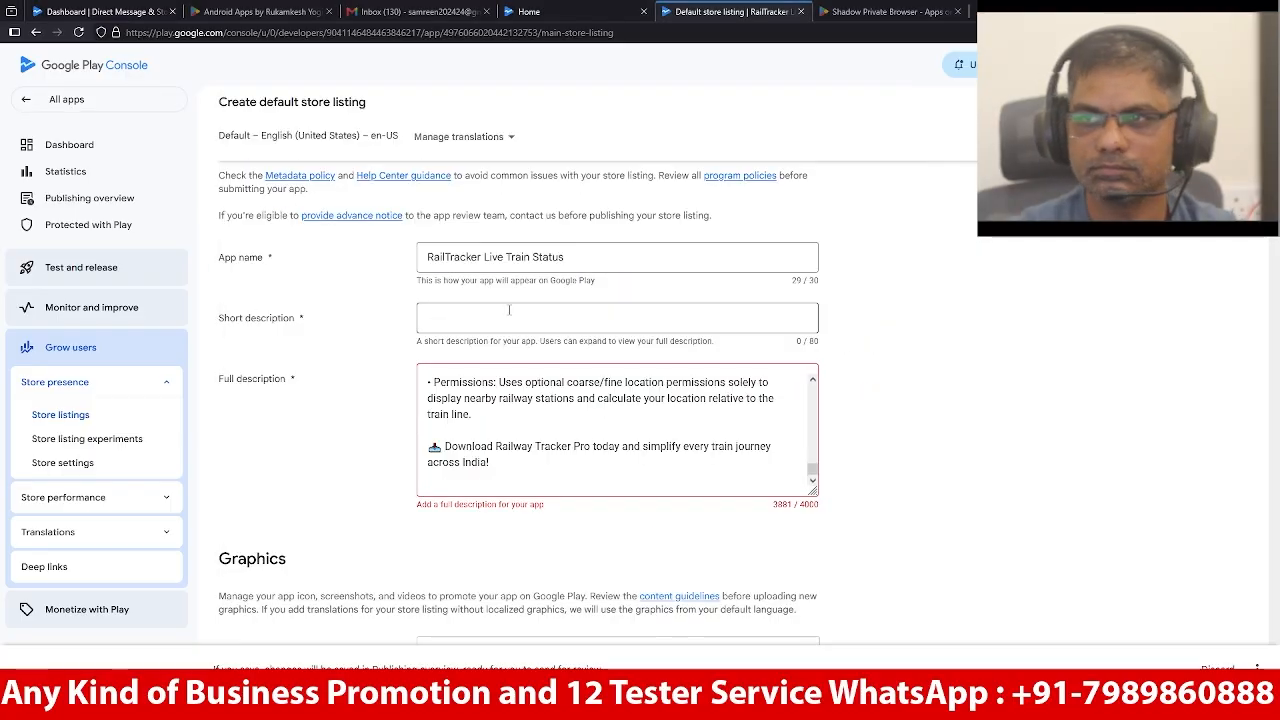
left_click(510, 317)
key("ctrl+v")
left_click(392, 410)
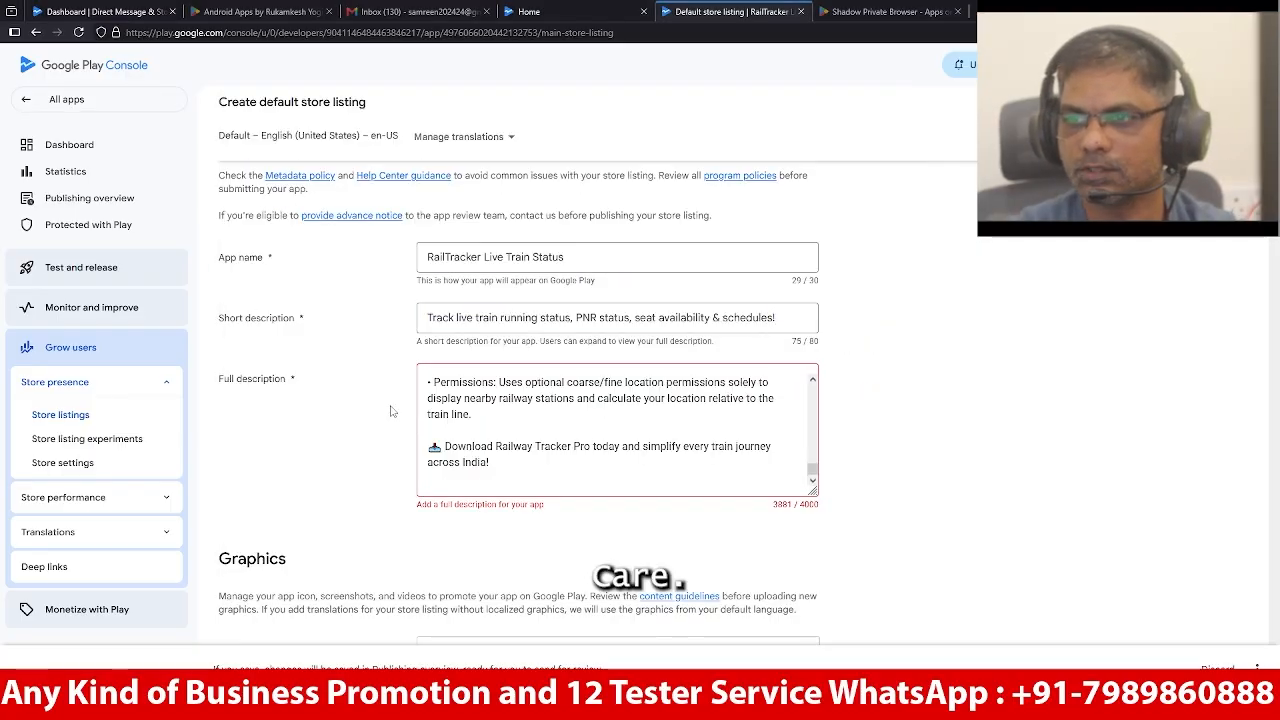
scroll(391, 409, "down", 4)
scroll(408, 380, "up", 2)
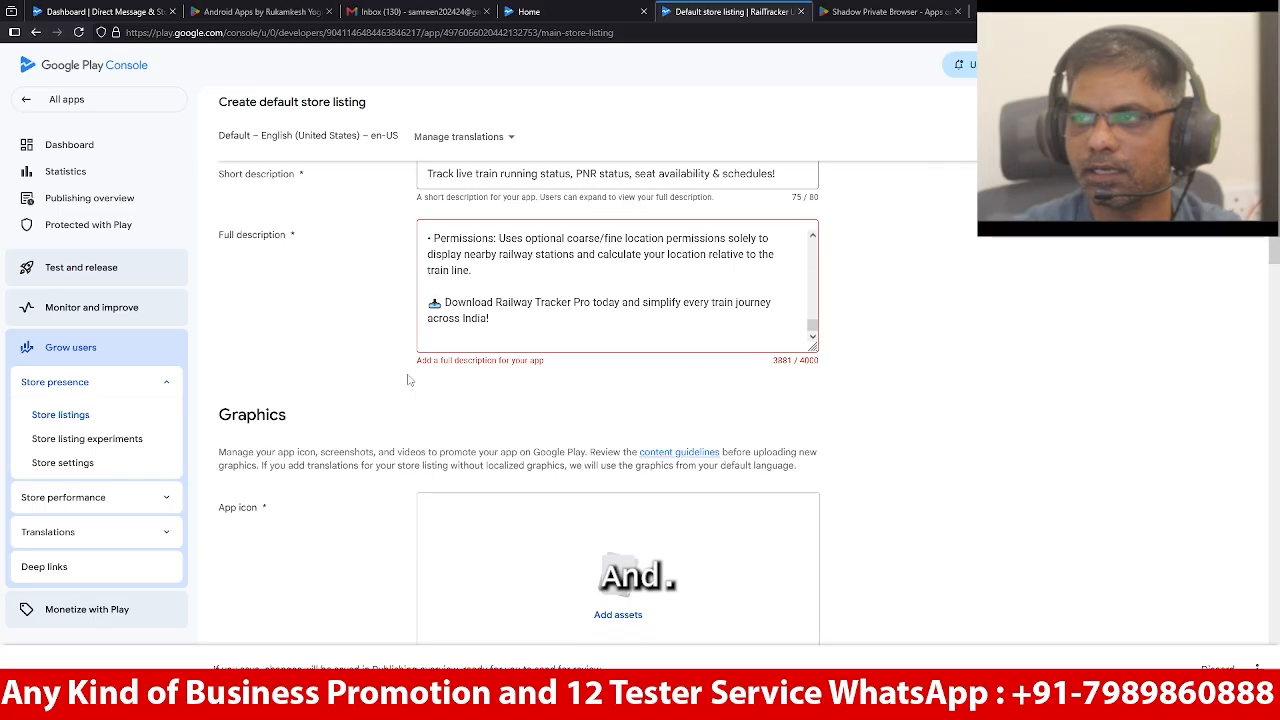
Upload the square Gemini_Generated_Image_tge50 RailTracker logo from the Railway-Tracker-Pro-main folder for the app icon
scroll(417, 384, "down", 3)
left_click(618, 326)
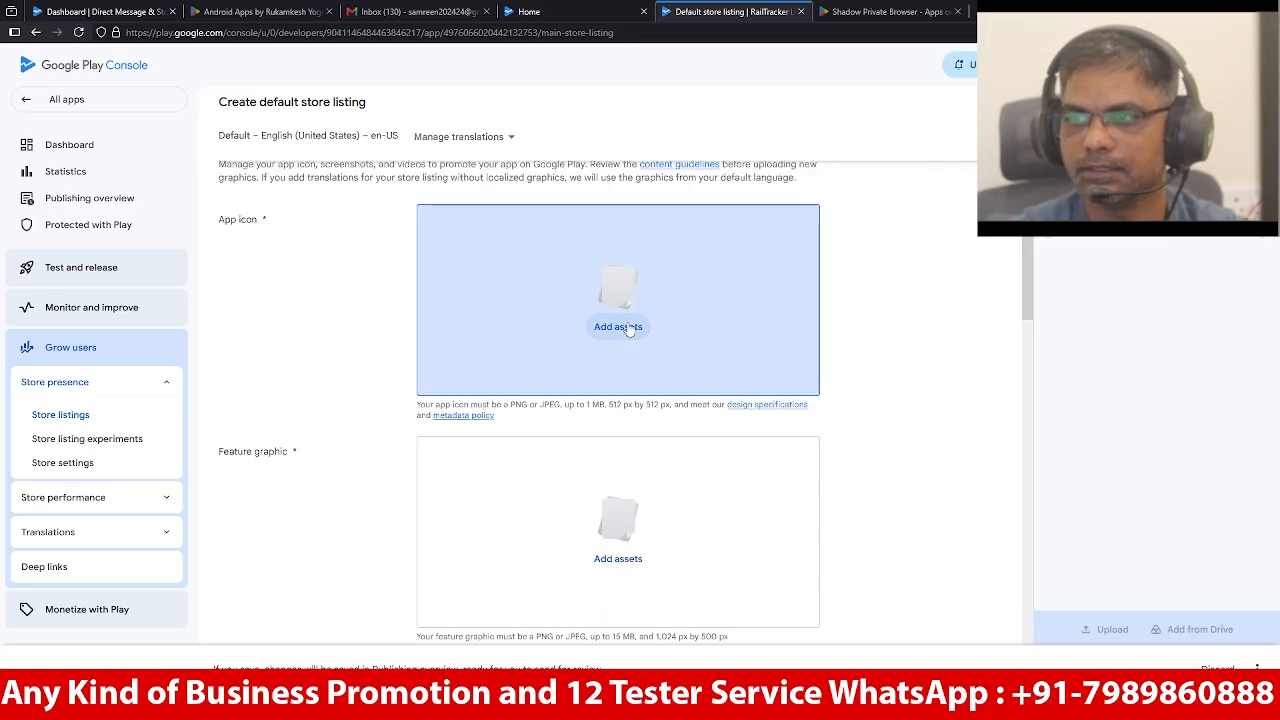
left_click(1105, 628)
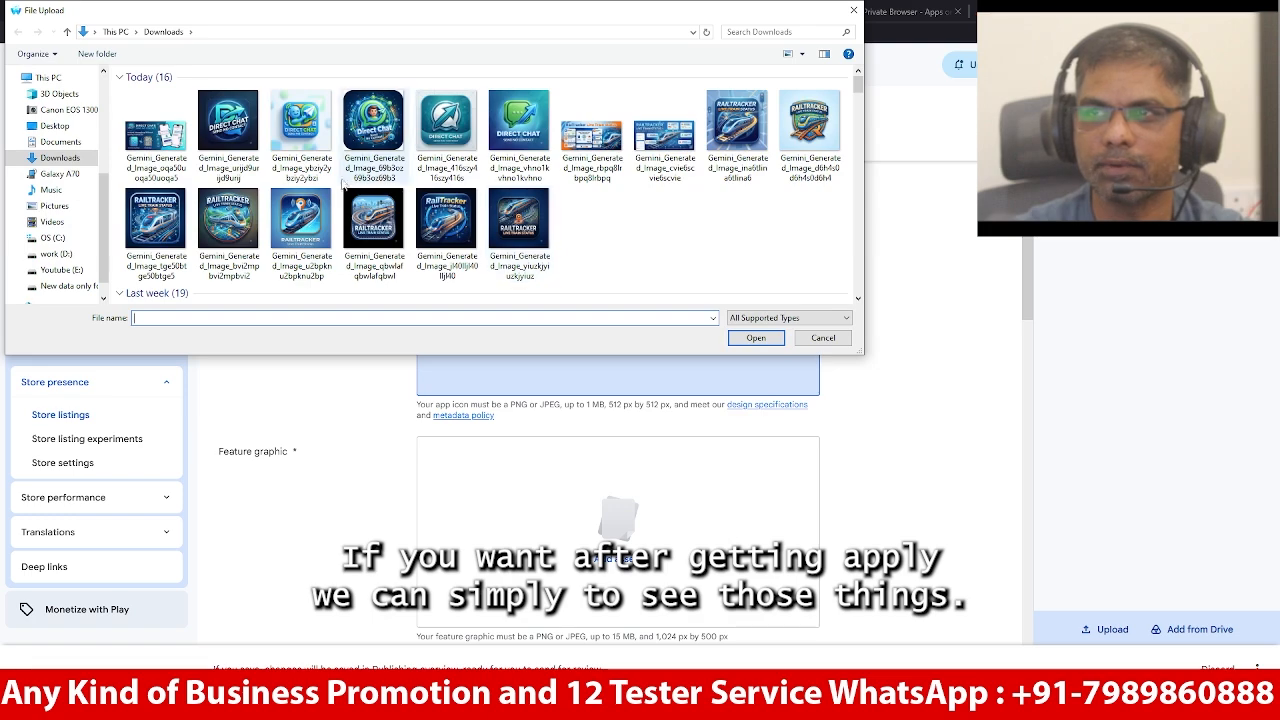
scroll(100, 175, "up", 3)
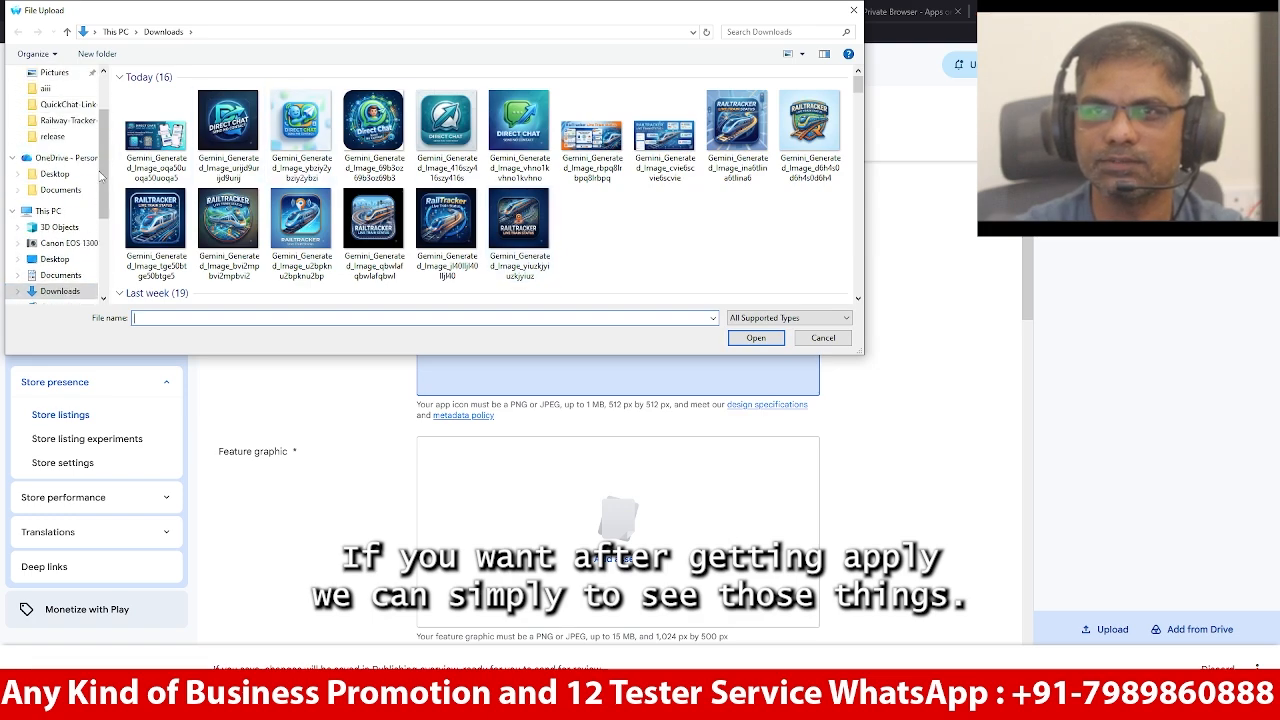
scroll(100, 175, "up", 1)
left_click(68, 136)
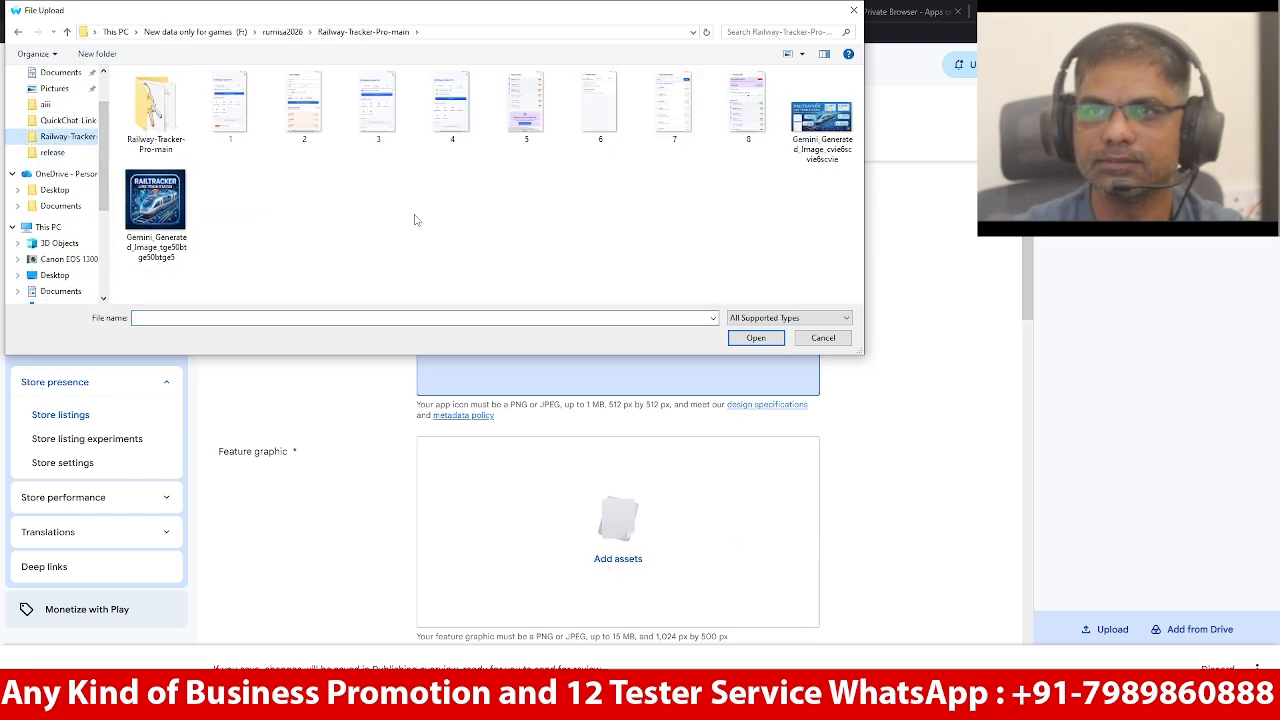
double_click(155, 212)
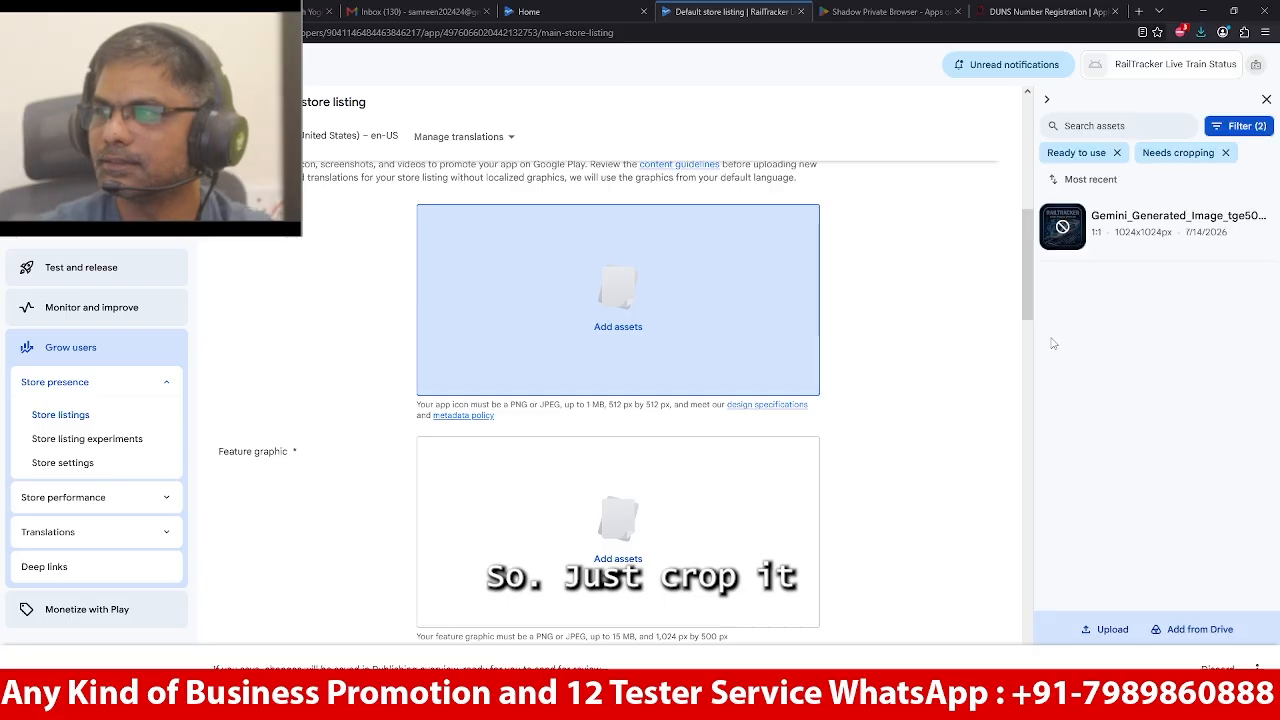
Crop the uploaded logo to its rounded frame, save it as a copy and add it as the app icon
left_click(1205, 226)
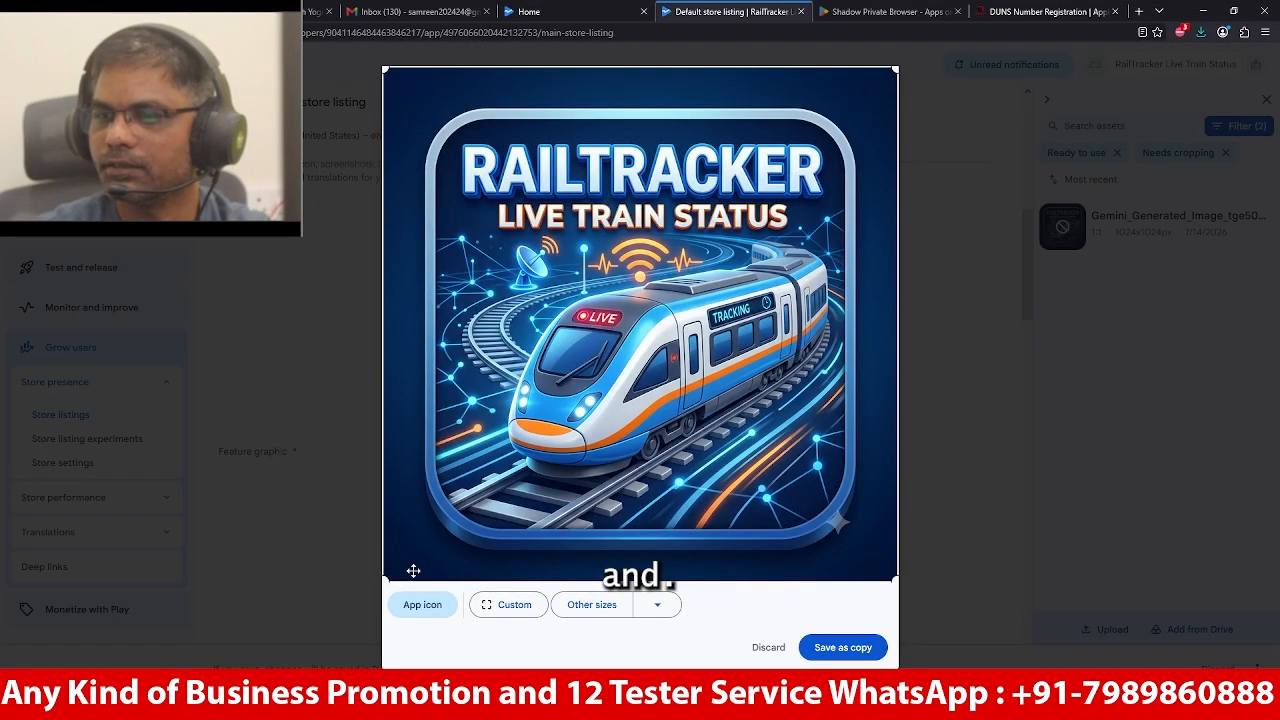
left_click_drag(384, 579, 430, 533)
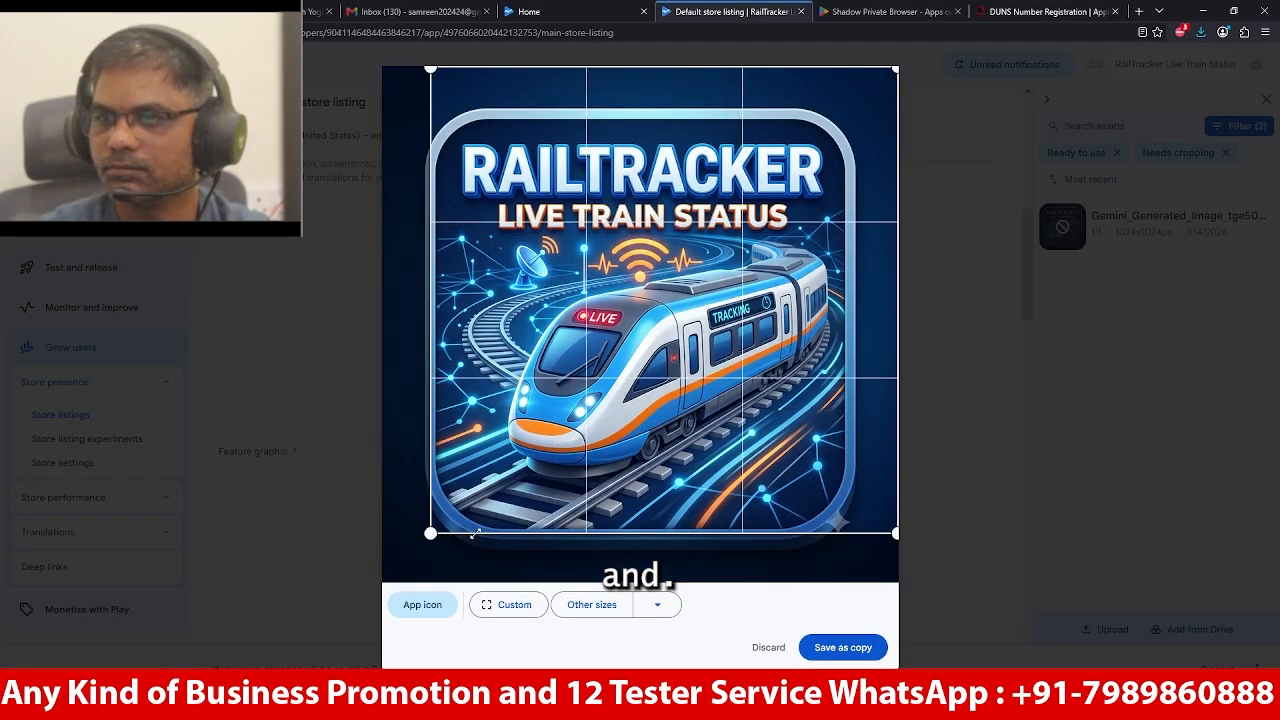
left_click_drag(897, 77, 841, 110)
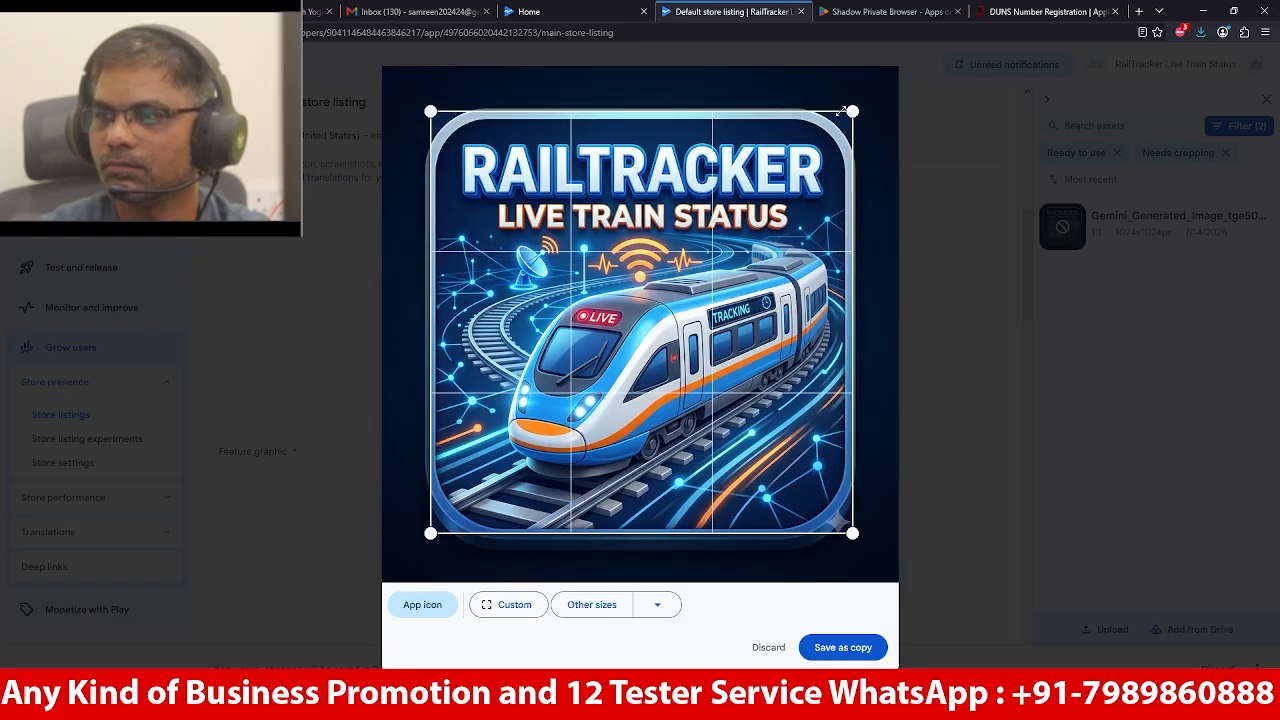
left_click(843, 647)
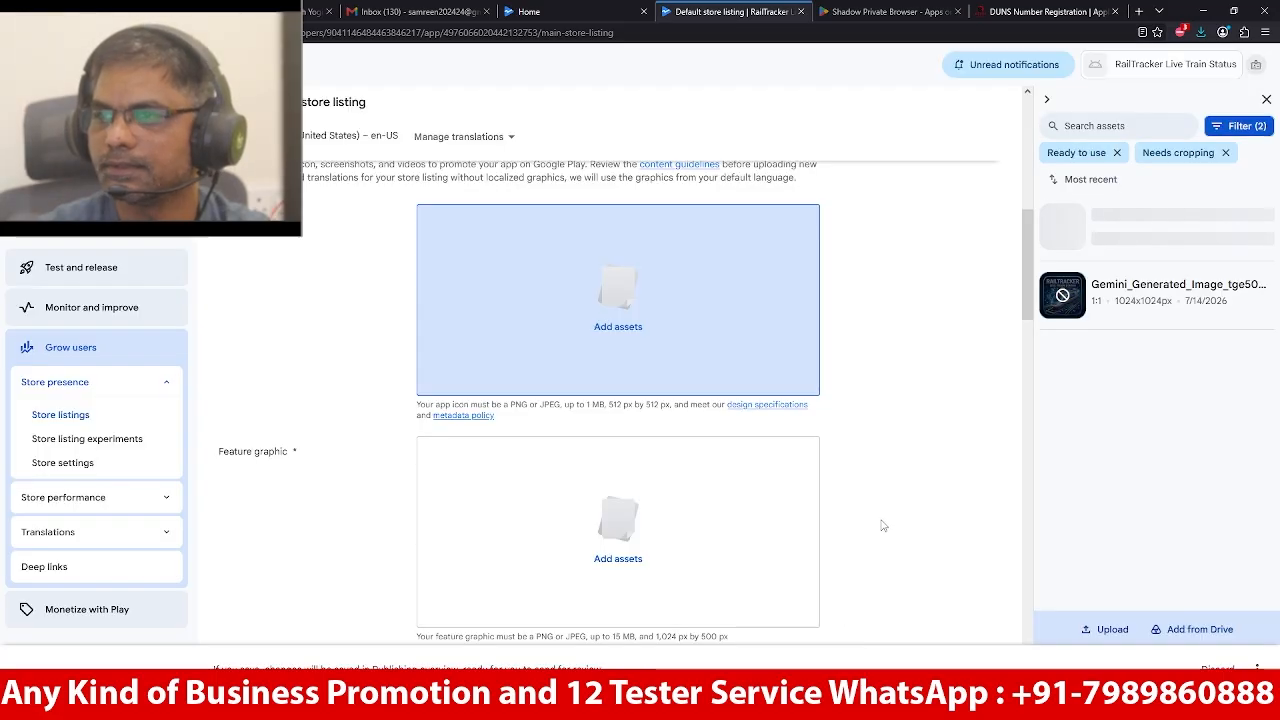
left_click(1250, 627)
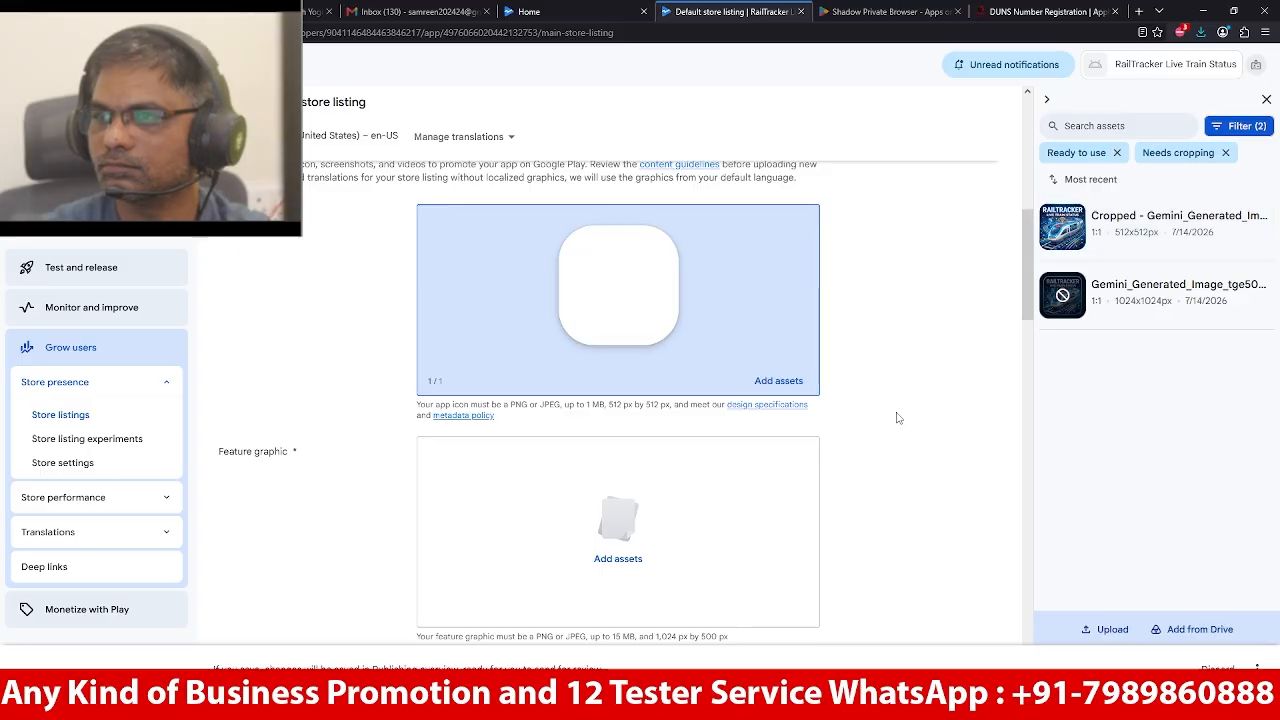
Upload the wide Gemini_Generated_Image_cvie6 banner, save a cropped copy at the feature graphic size and add it as the feature graphic
scroll(897, 418, "down", 2)
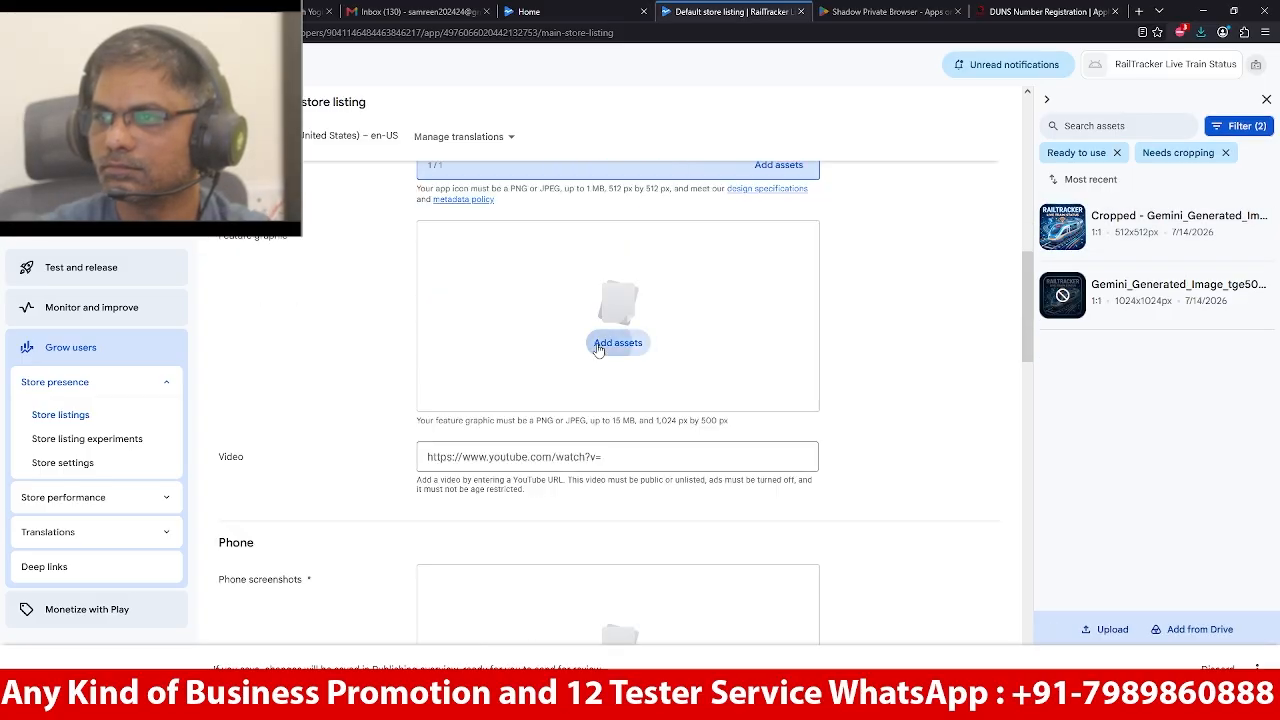
left_click(598, 345)
left_click(1103, 632)
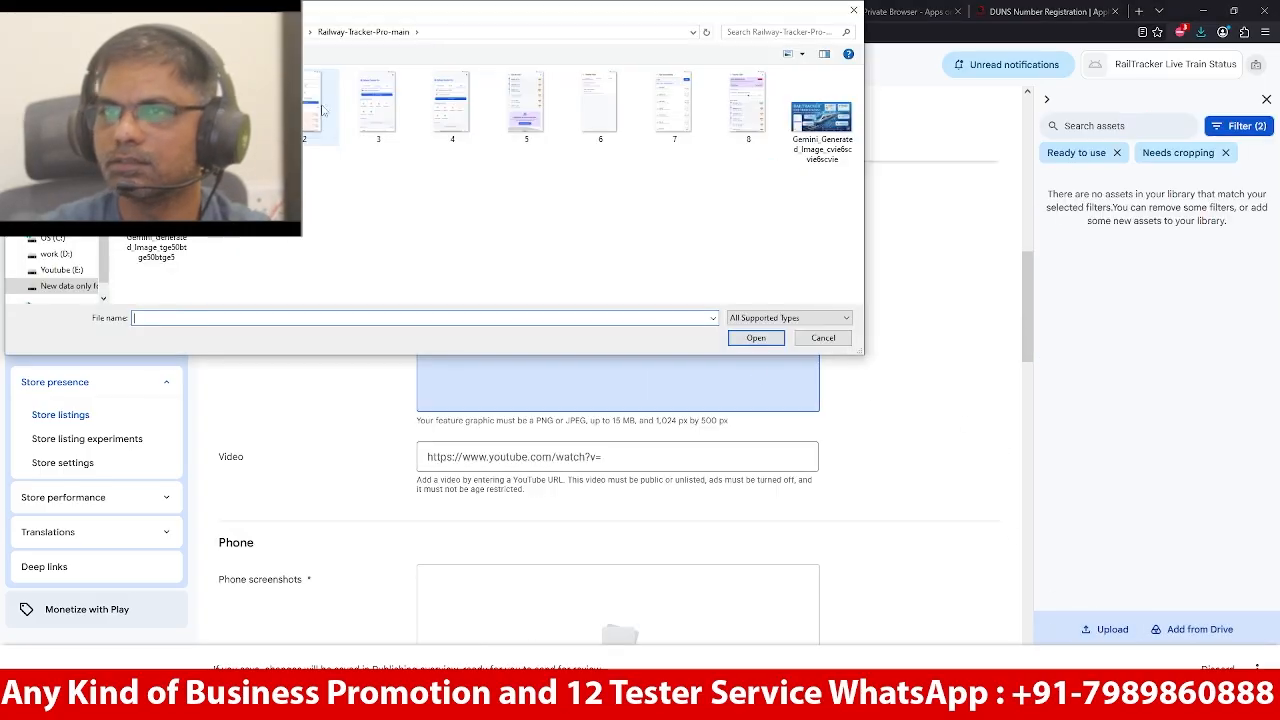
double_click(821, 118)
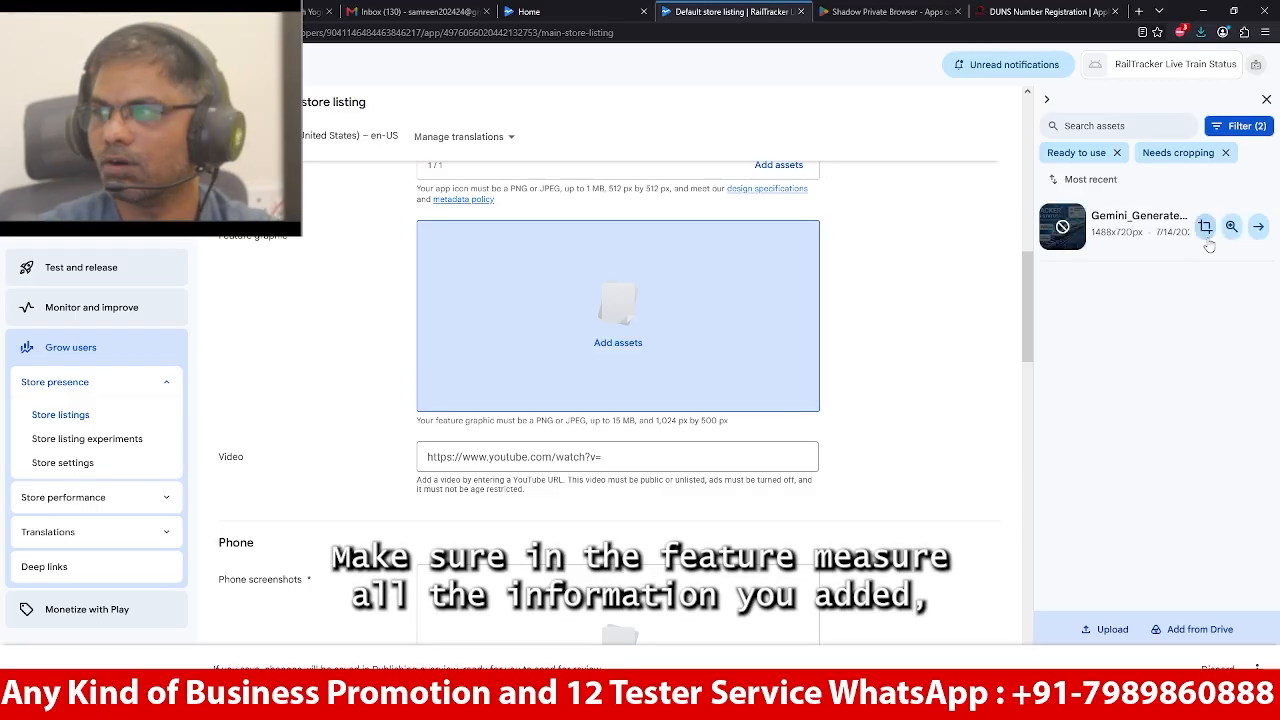
left_click(1207, 237)
left_click(843, 514)
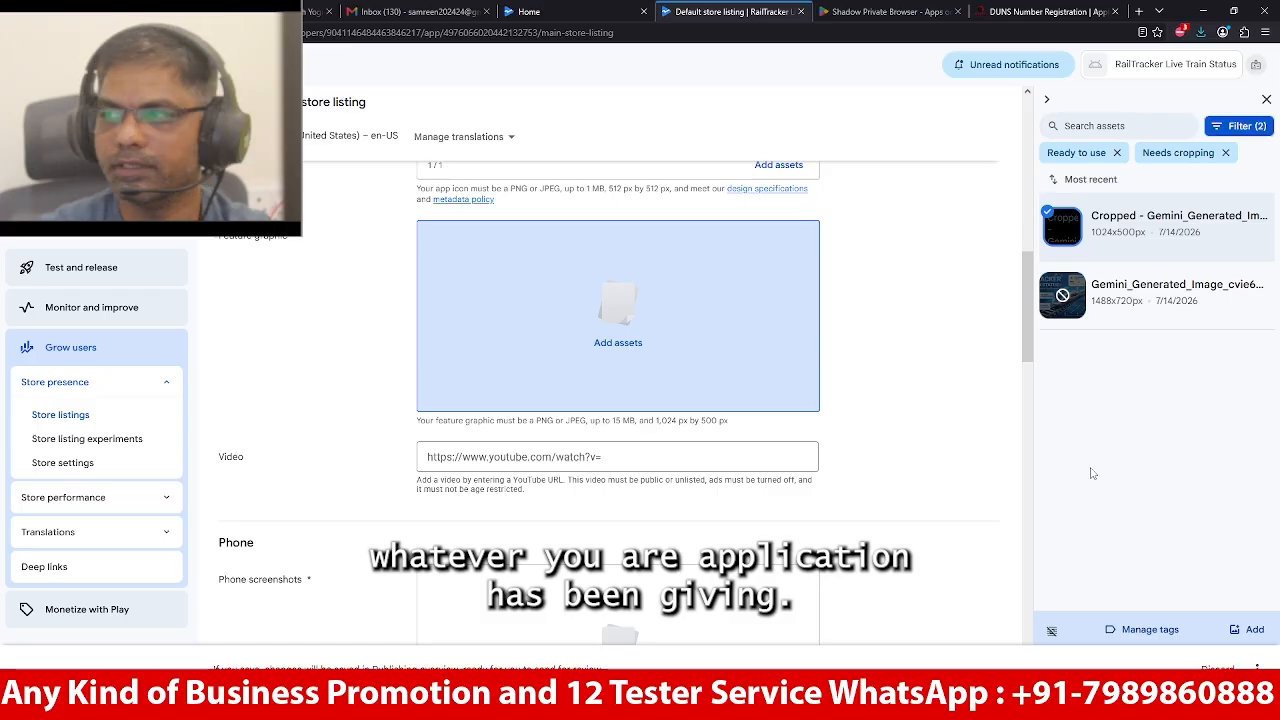
left_click(1245, 630)
Upload images 1 to 8 from the Railway-Tracker-Pro-main folder and add them all as phone screenshots
scroll(871, 387, "down", 4)
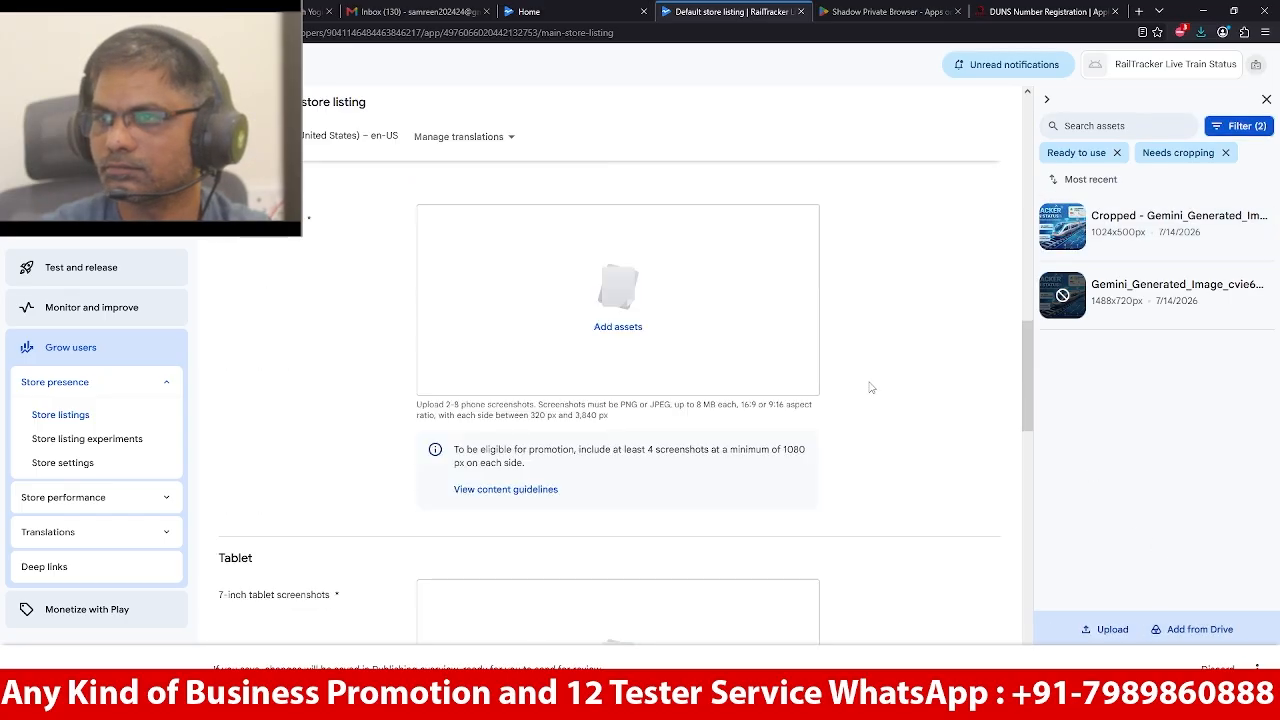
left_click(618, 324)
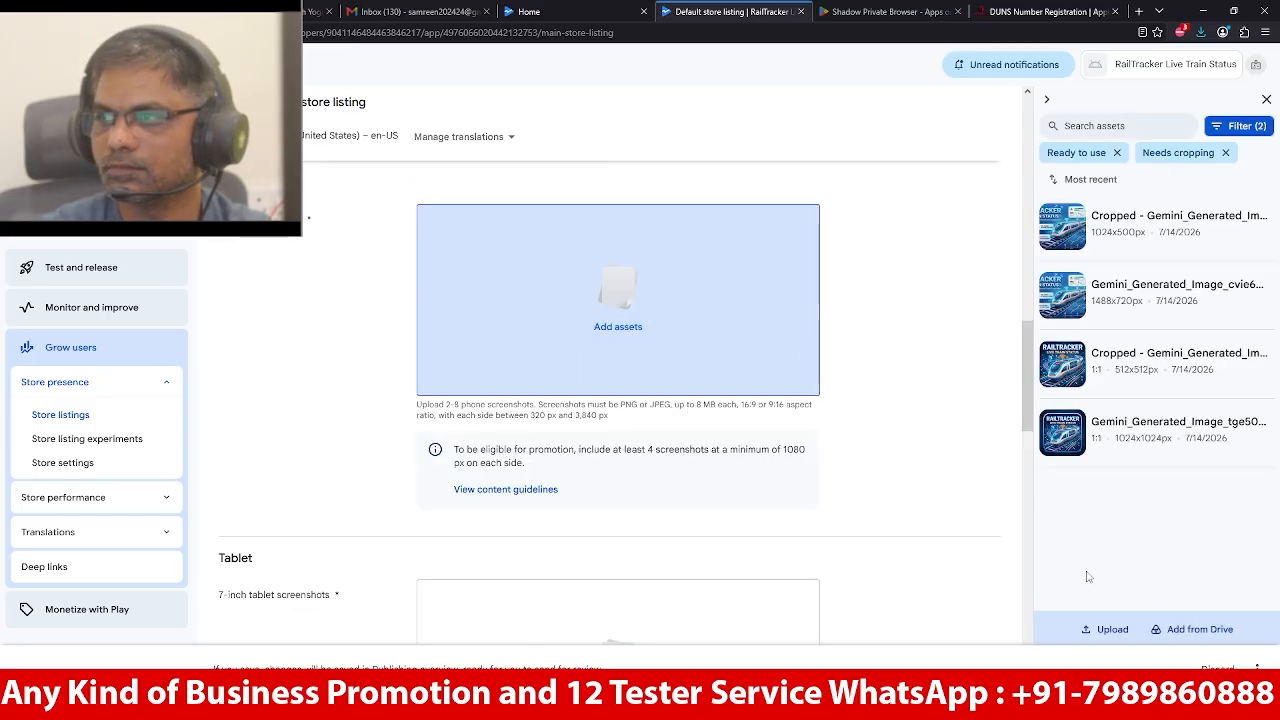
left_click(1108, 632)
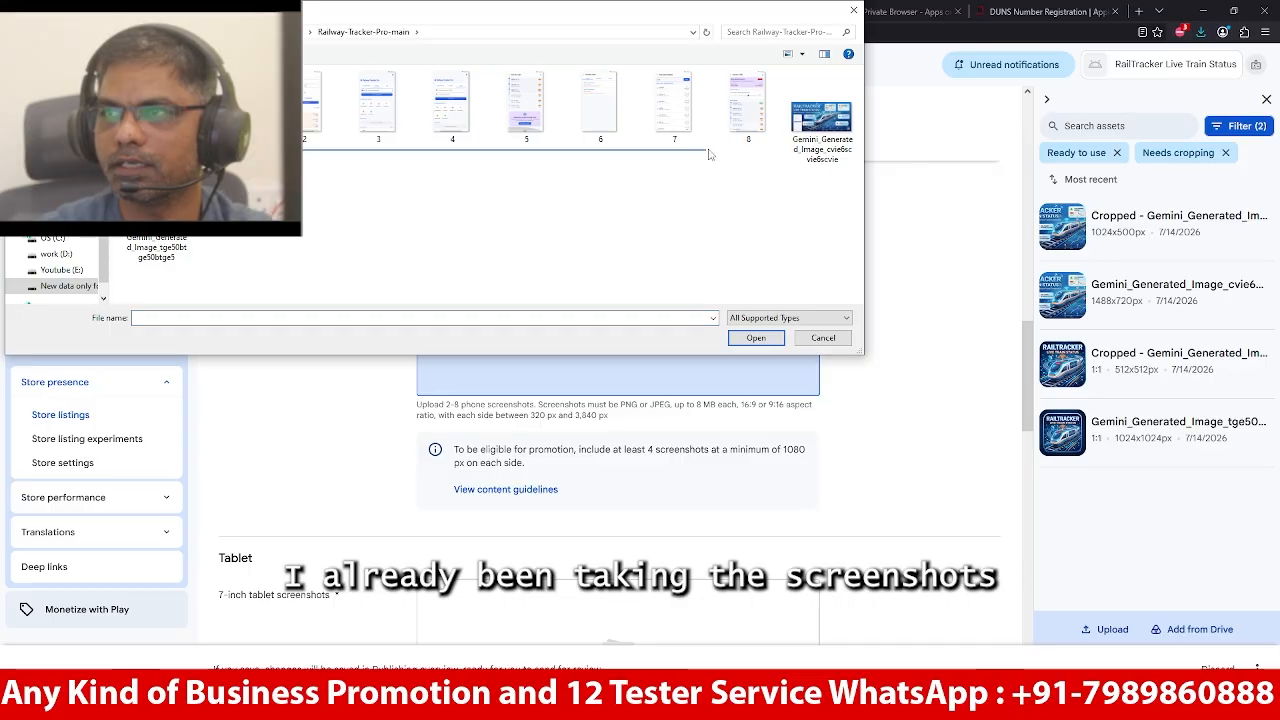
left_click_drag(708, 153, 788, 152)
left_click(756, 337)
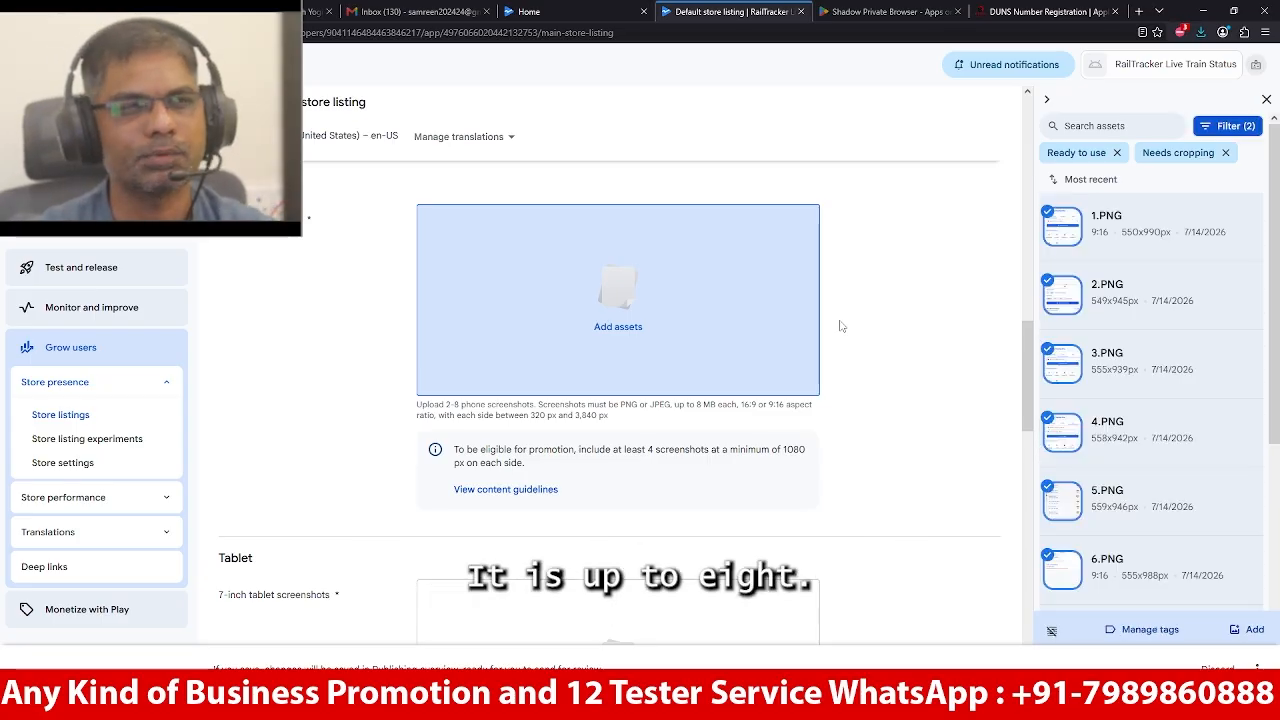
left_click(1235, 631)
Add the eight uploaded images, 1.PNG to 8.PNG, from the asset library as the 7-inch tablet screenshots
scroll(898, 473, "down", 5)
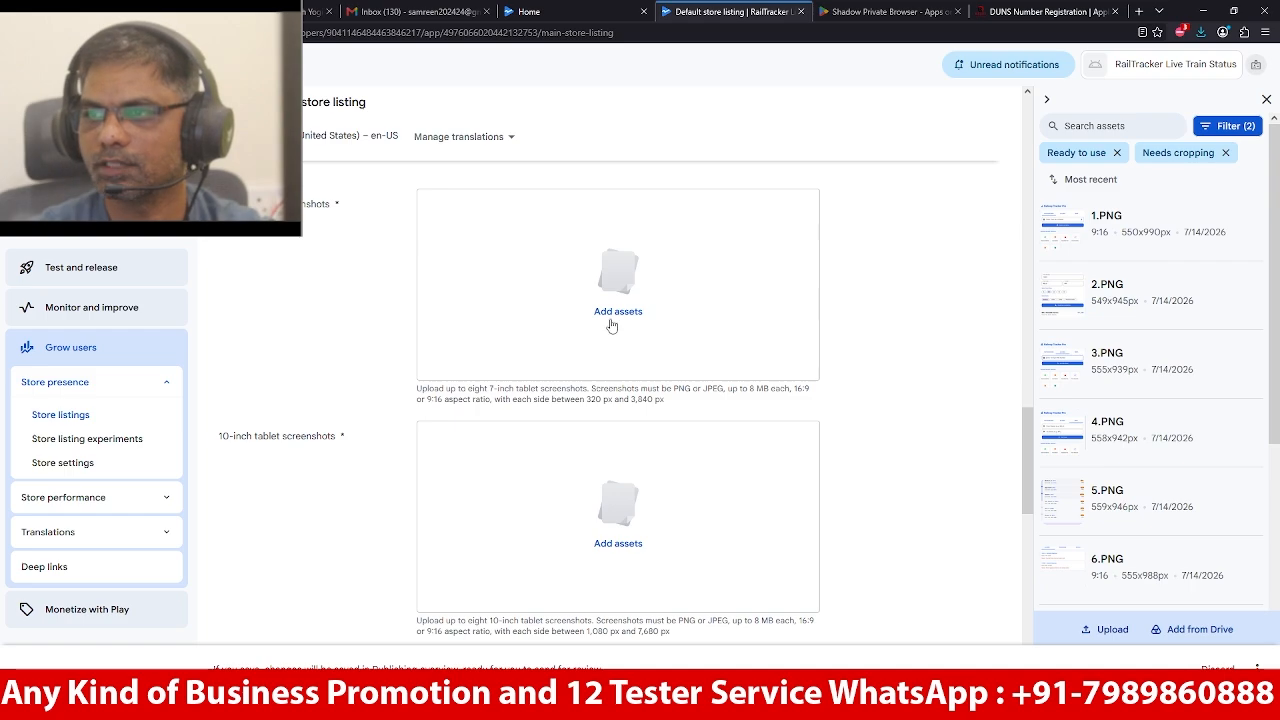
left_click(612, 325)
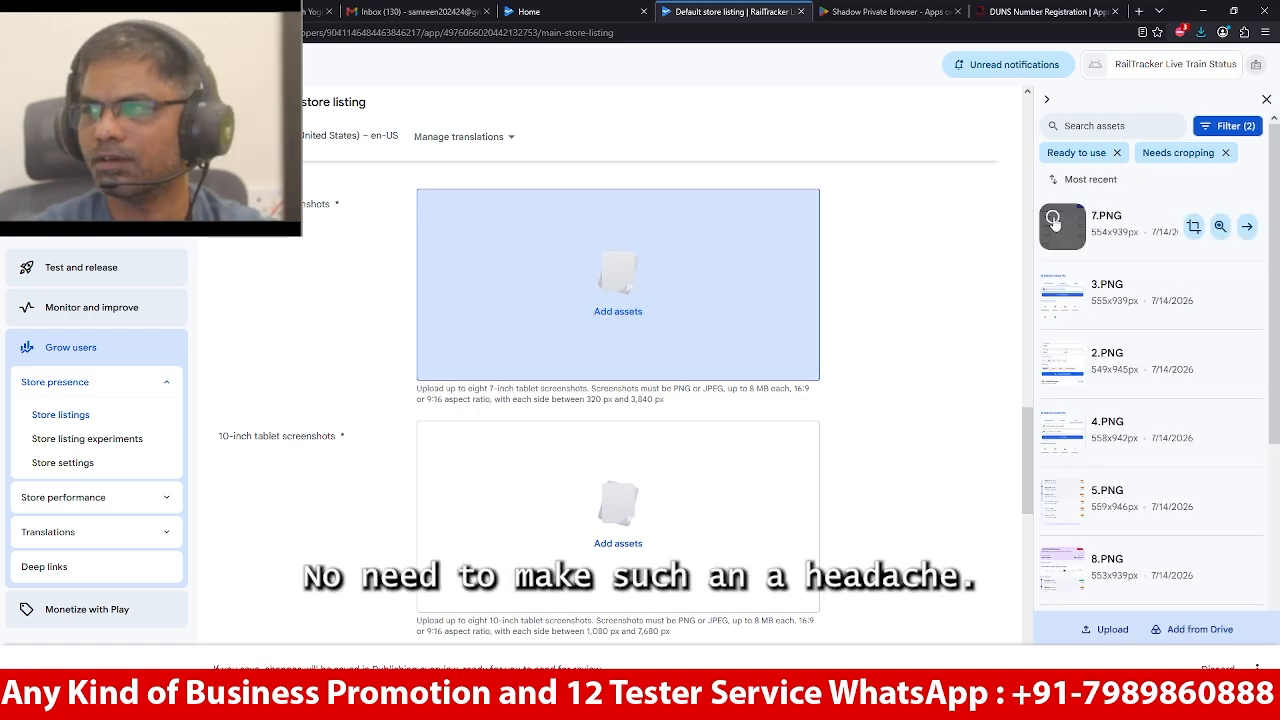
left_click(1053, 222)
left_click(1053, 291)
left_click(1053, 360)
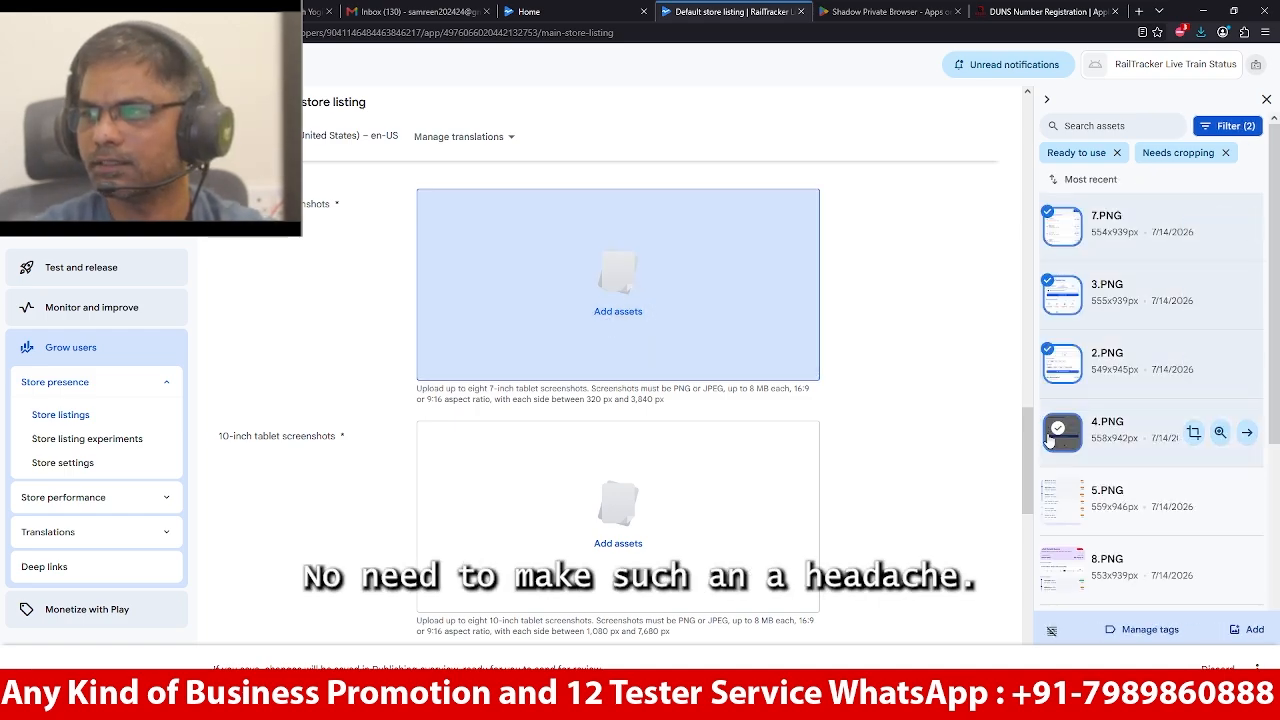
left_click(1051, 435)
left_click(1053, 498)
left_click(1053, 567)
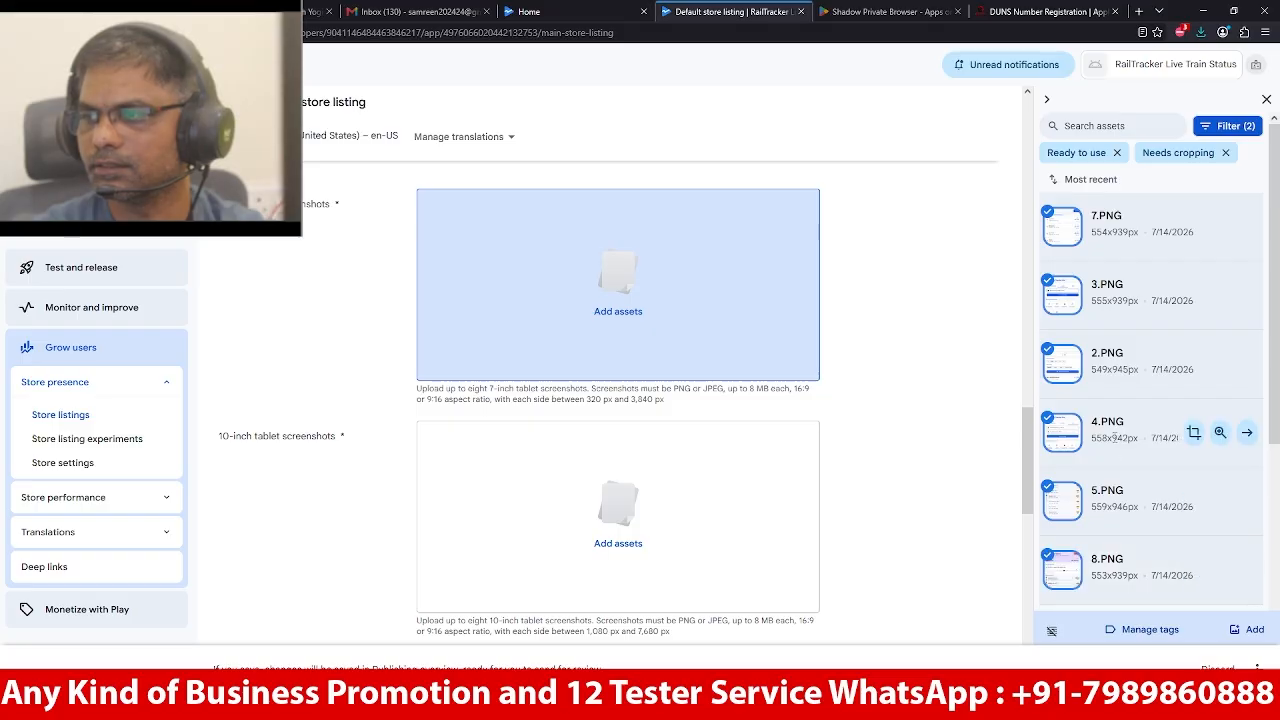
scroll(1113, 437, "down", 2)
left_click(1055, 420)
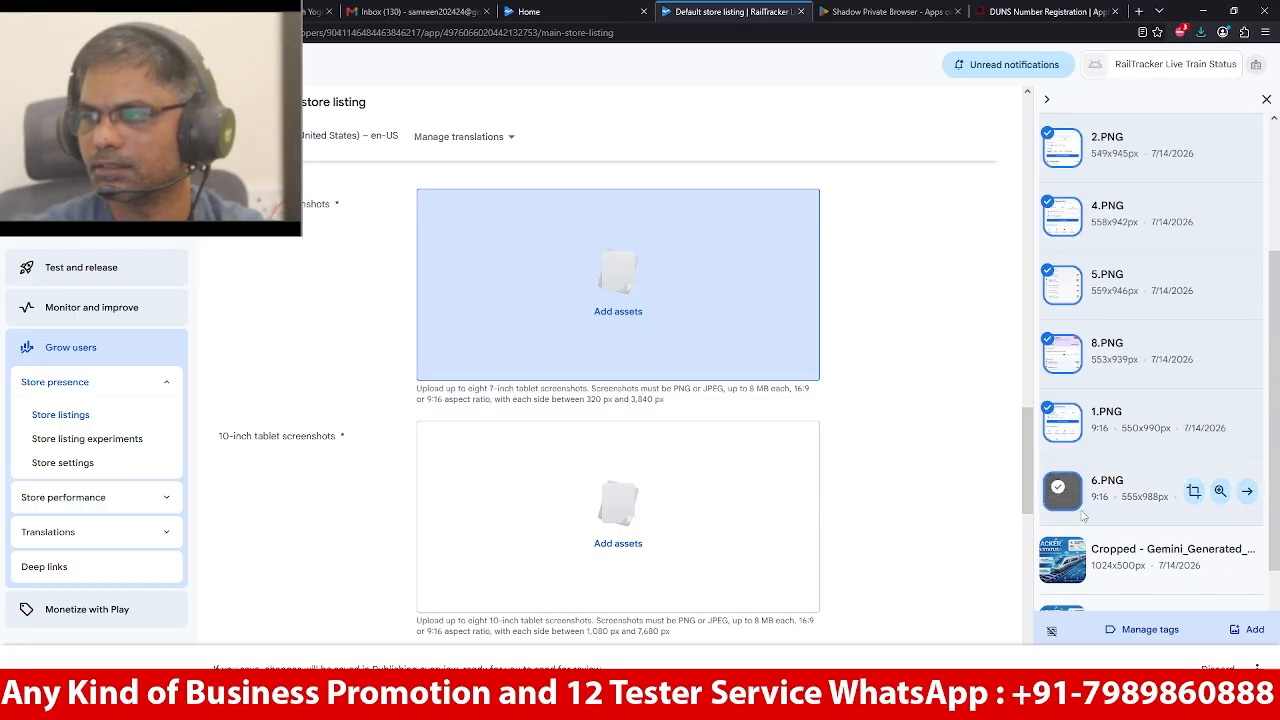
left_click(1081, 513)
left_click(1250, 629)
Open the asset selection for the 10-inch tablet screenshots and save the default store listing
scroll(914, 423, "down", 5)
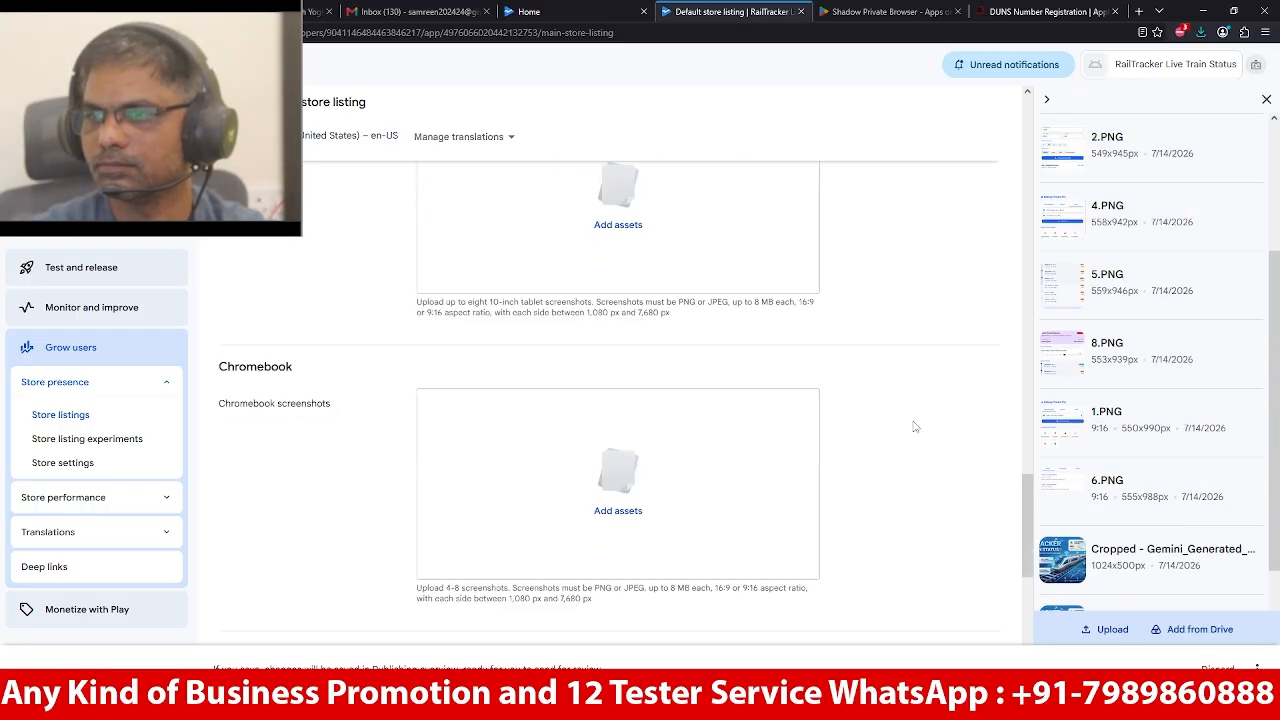
scroll(914, 427, "up", 3)
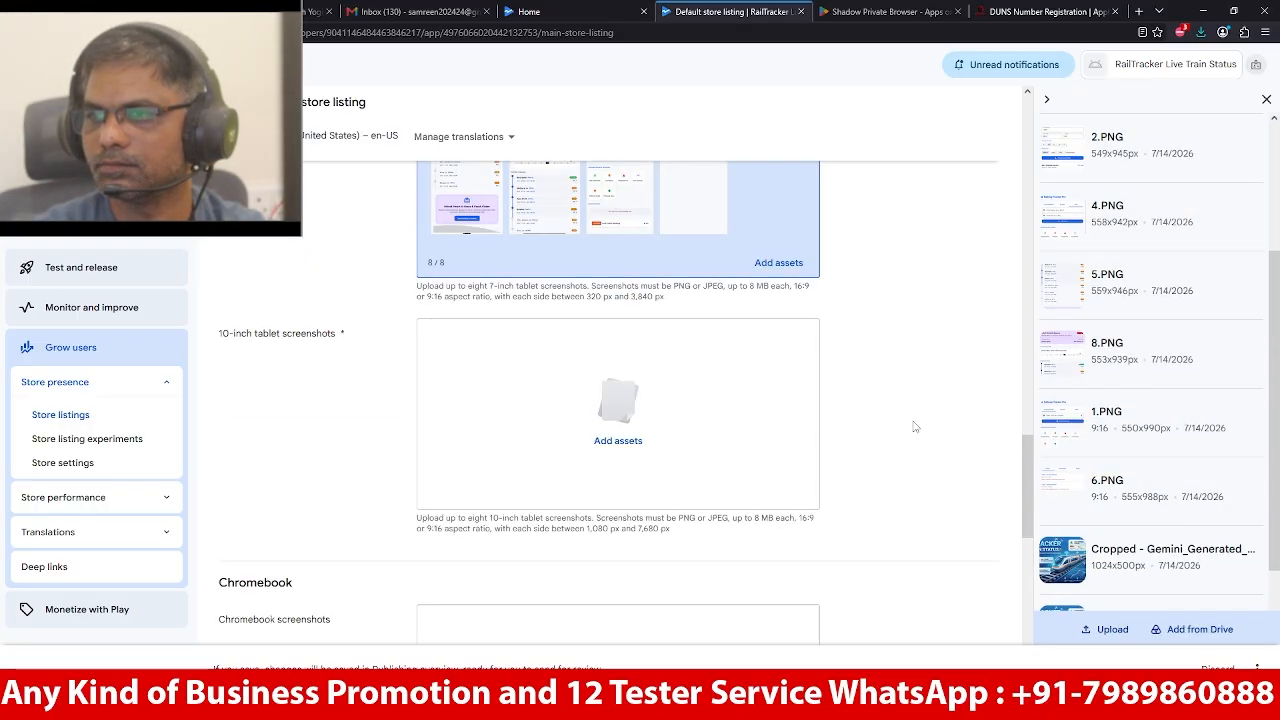
left_click(618, 440)
left_click(1257, 667)
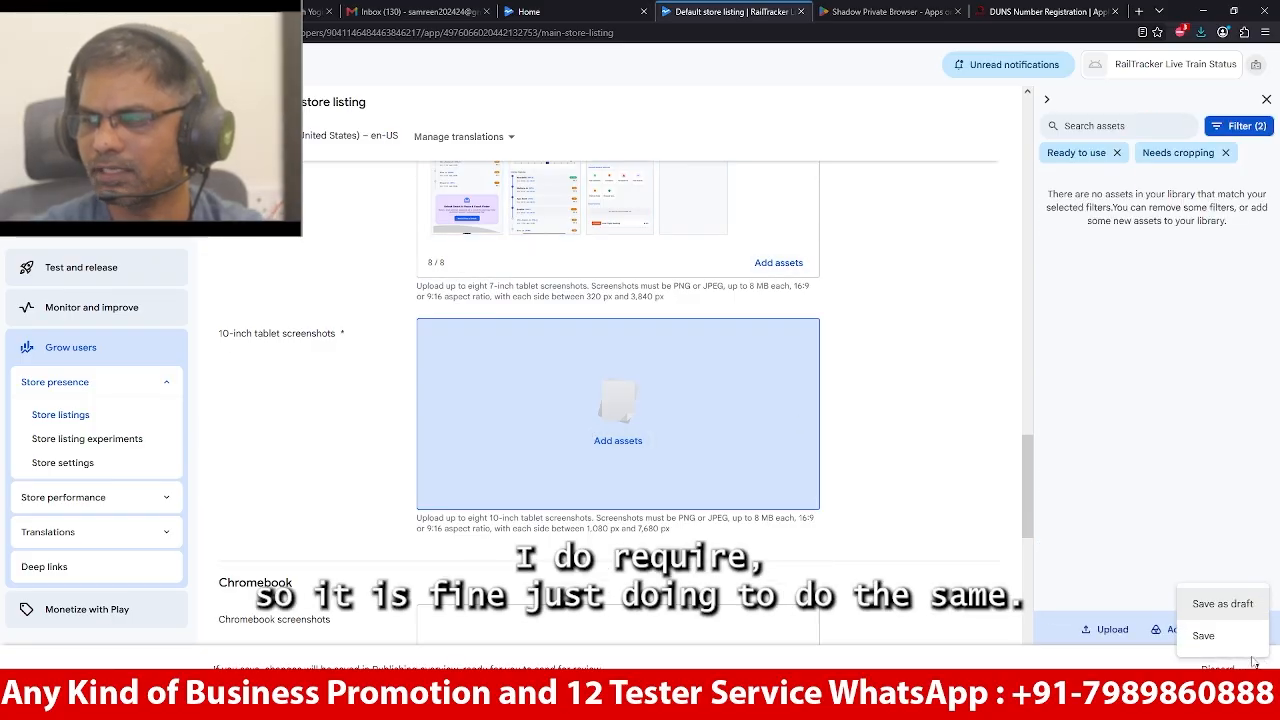
left_click(1226, 640)
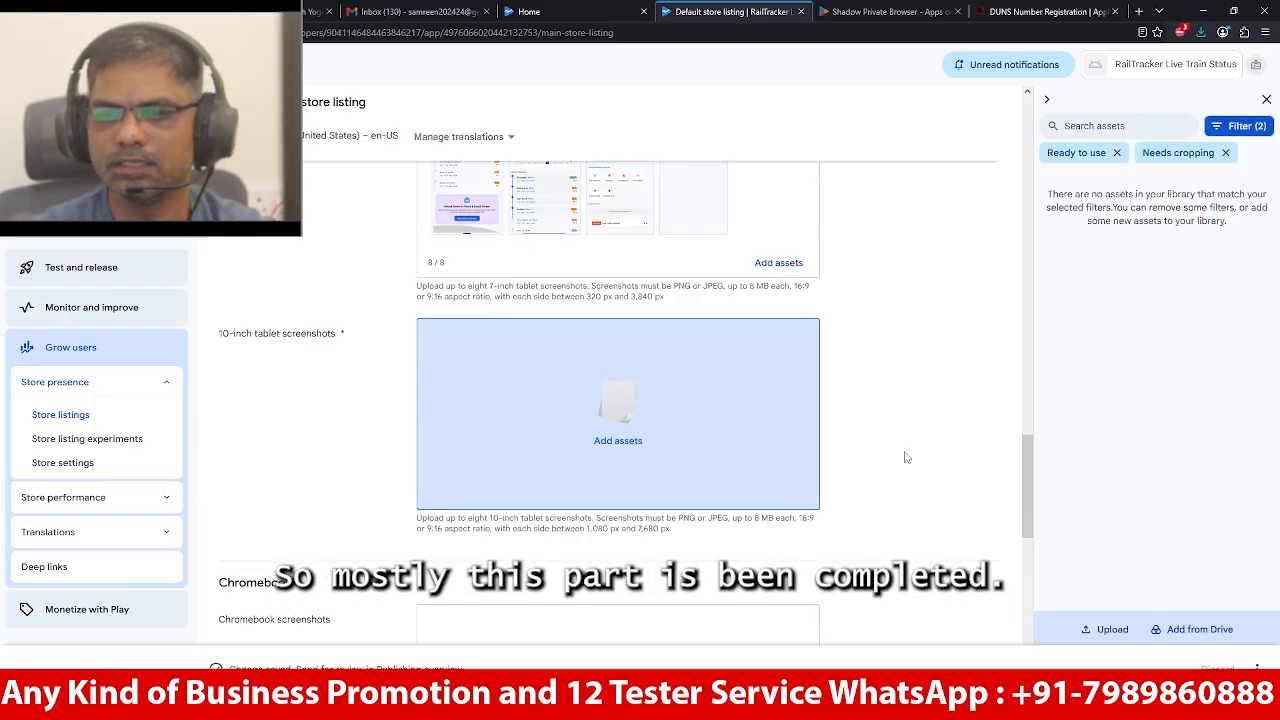
Return to the dashboard, open the country selection task for publishing a release, and save all countries and regions as production targets
left_click(70, 147)
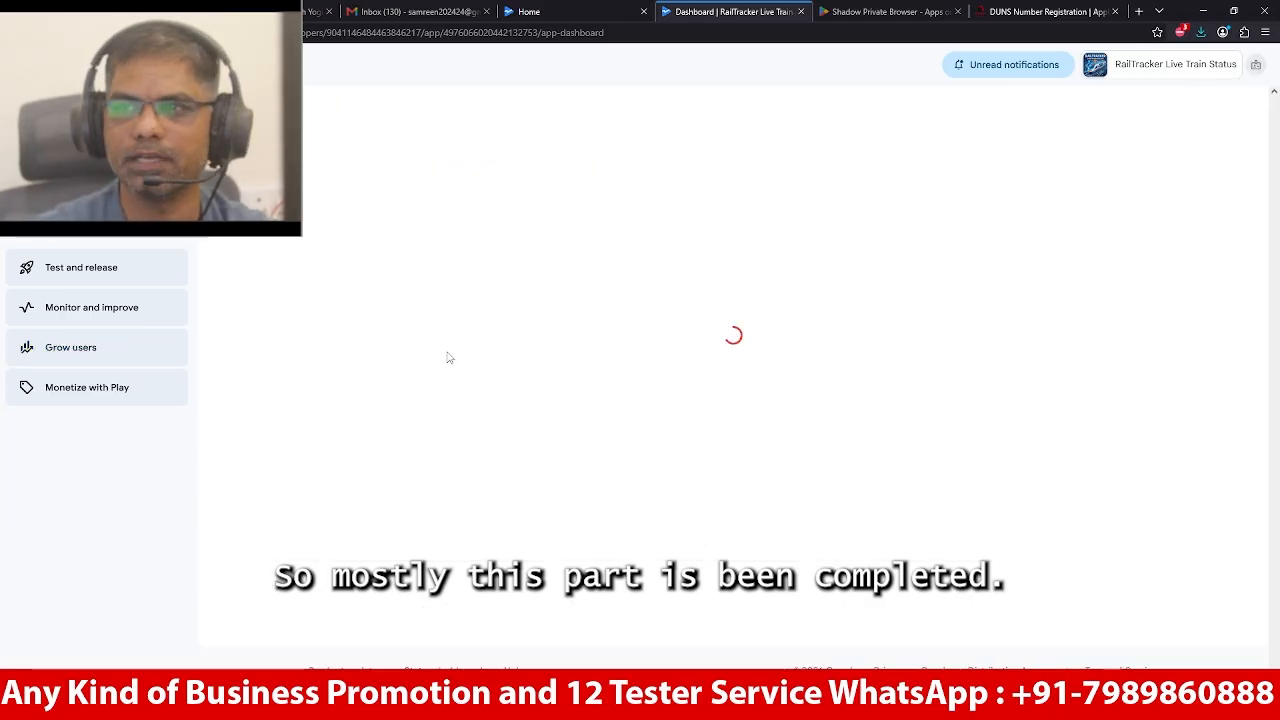
scroll(447, 356, "down", 4)
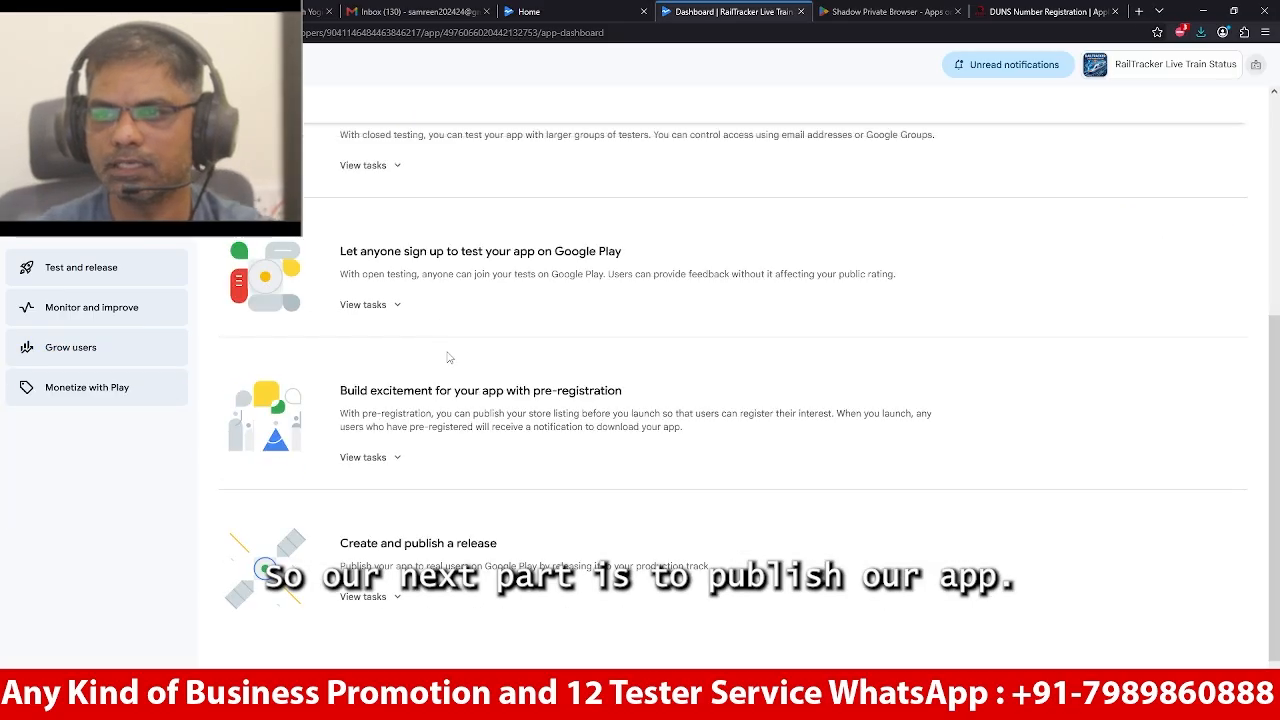
left_click(380, 563)
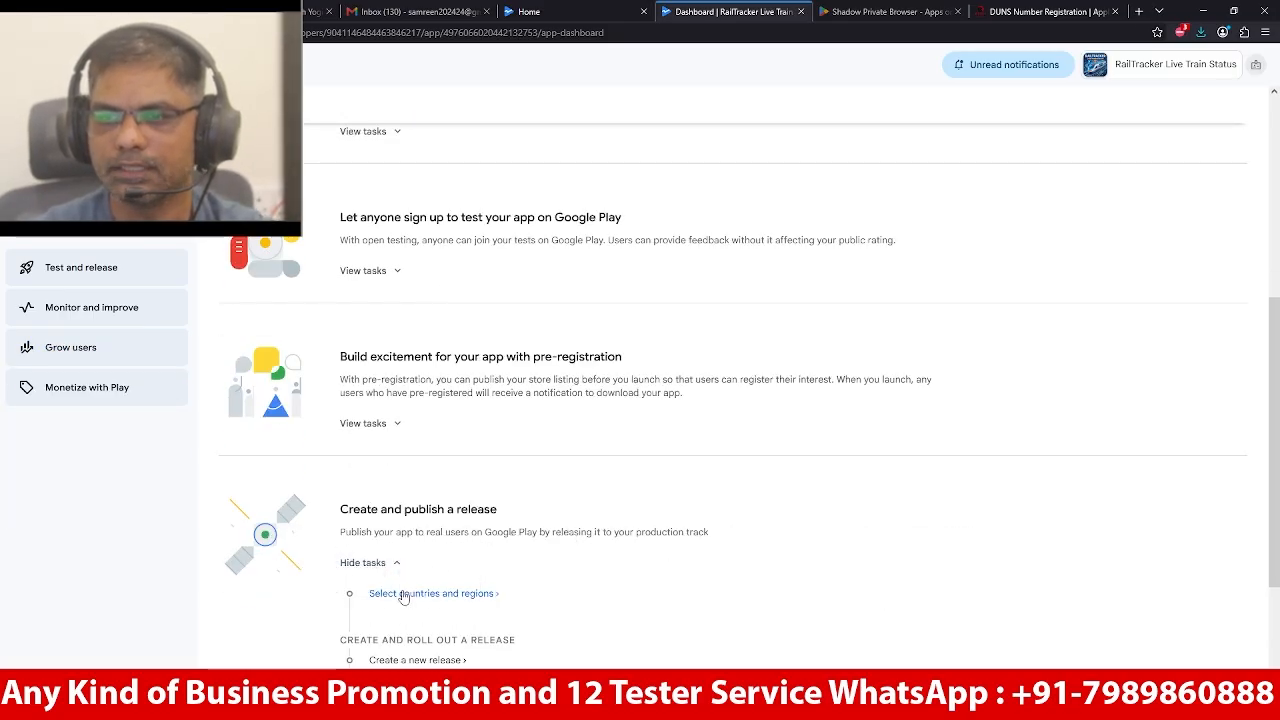
left_click(403, 594)
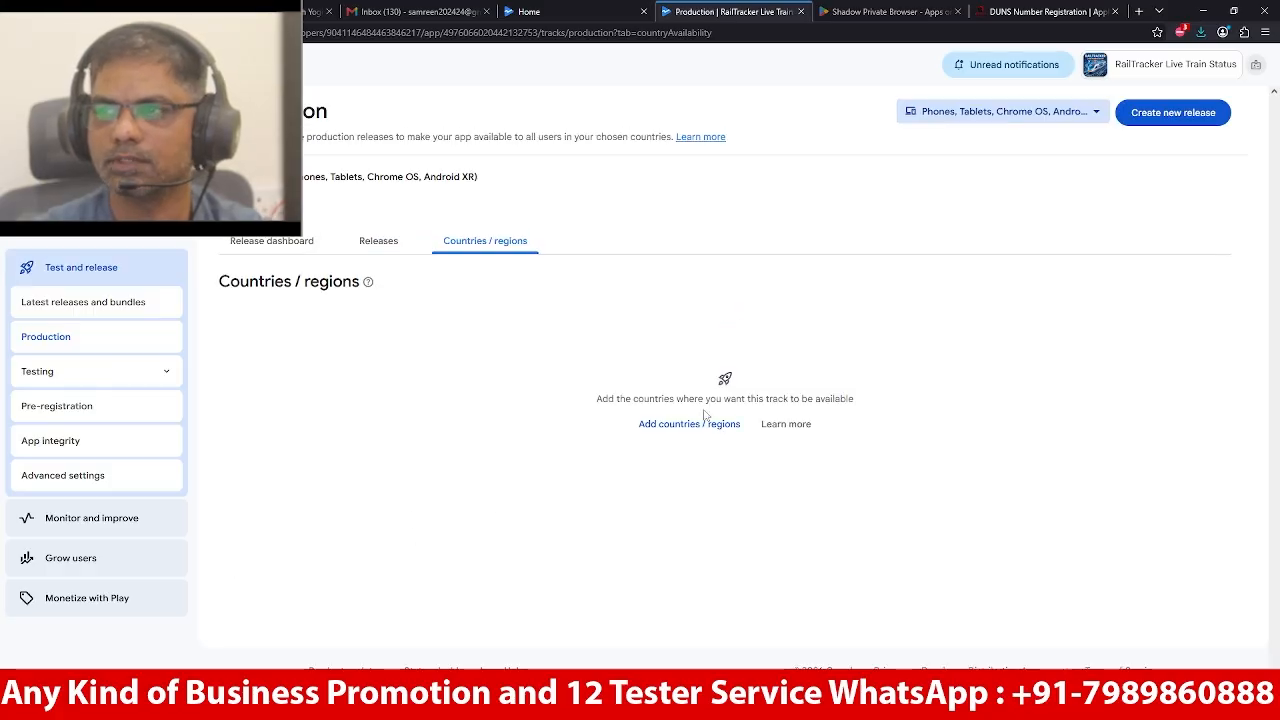
left_click(705, 420)
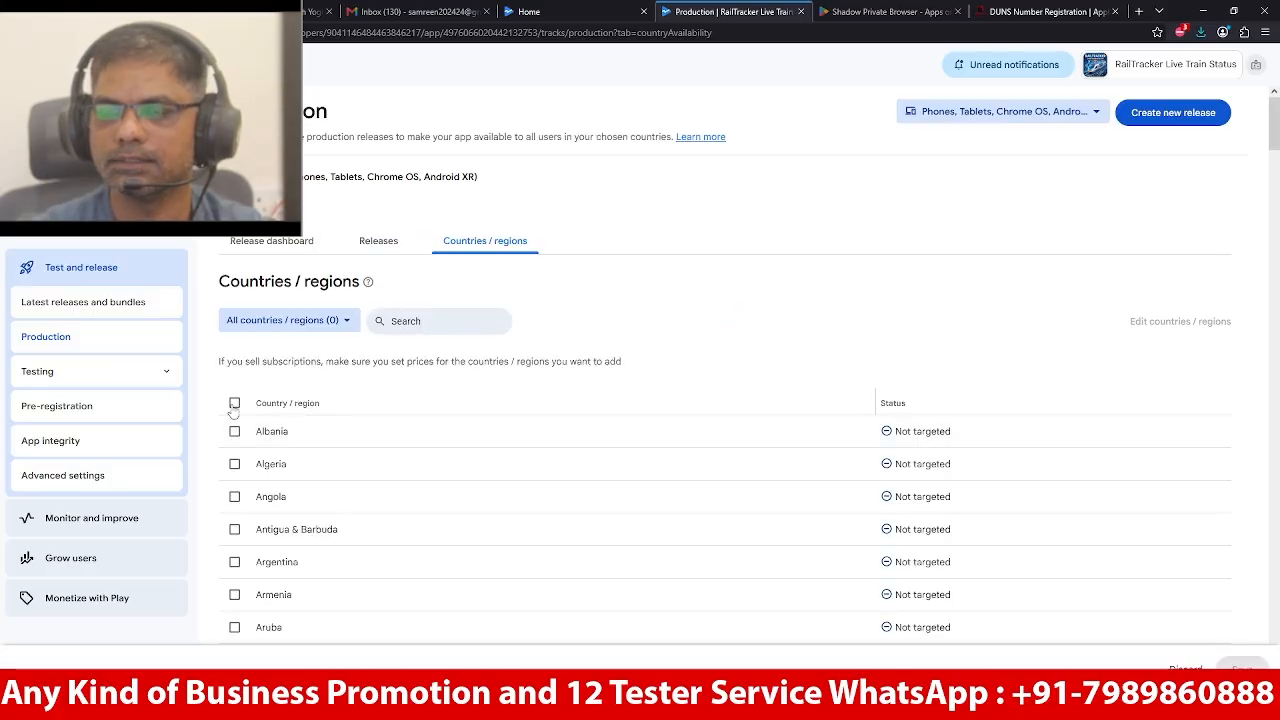
left_click(234, 403)
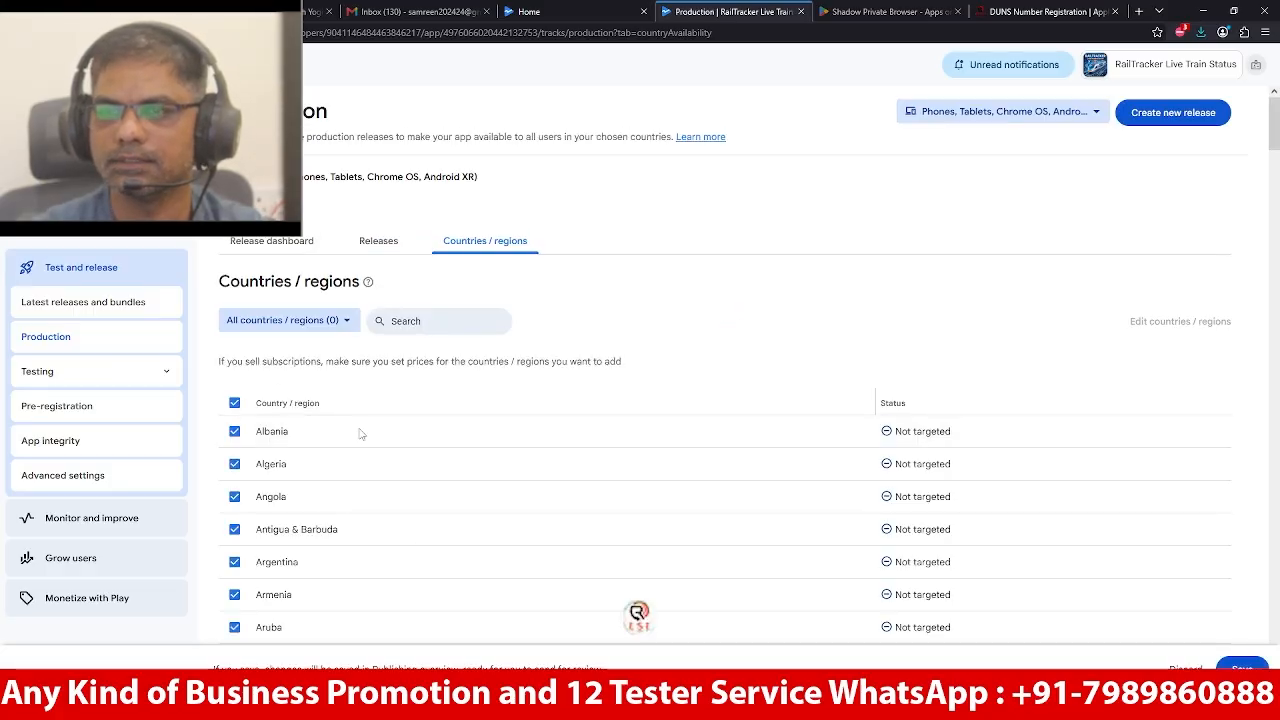
left_click(1240, 667)
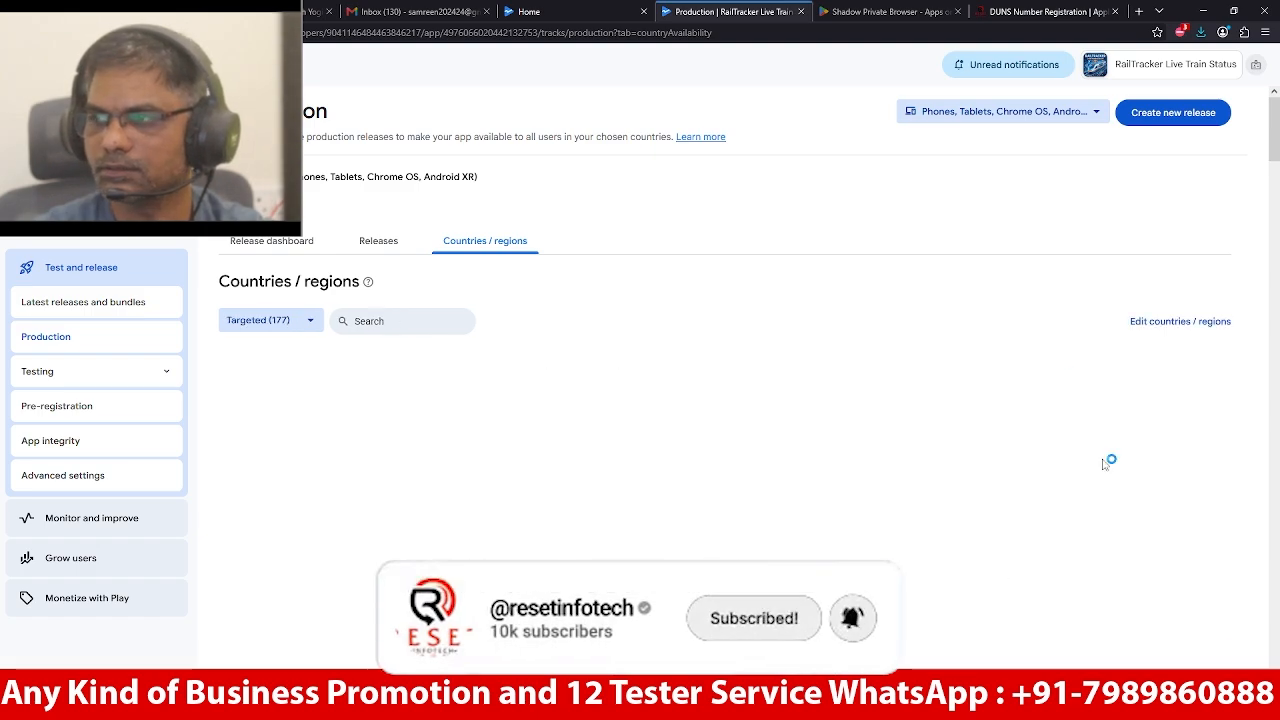
Create a new production release and upload app-release.aab from the Railway-Tracker-Pro-main folder as its app bundle
left_click(1173, 112)
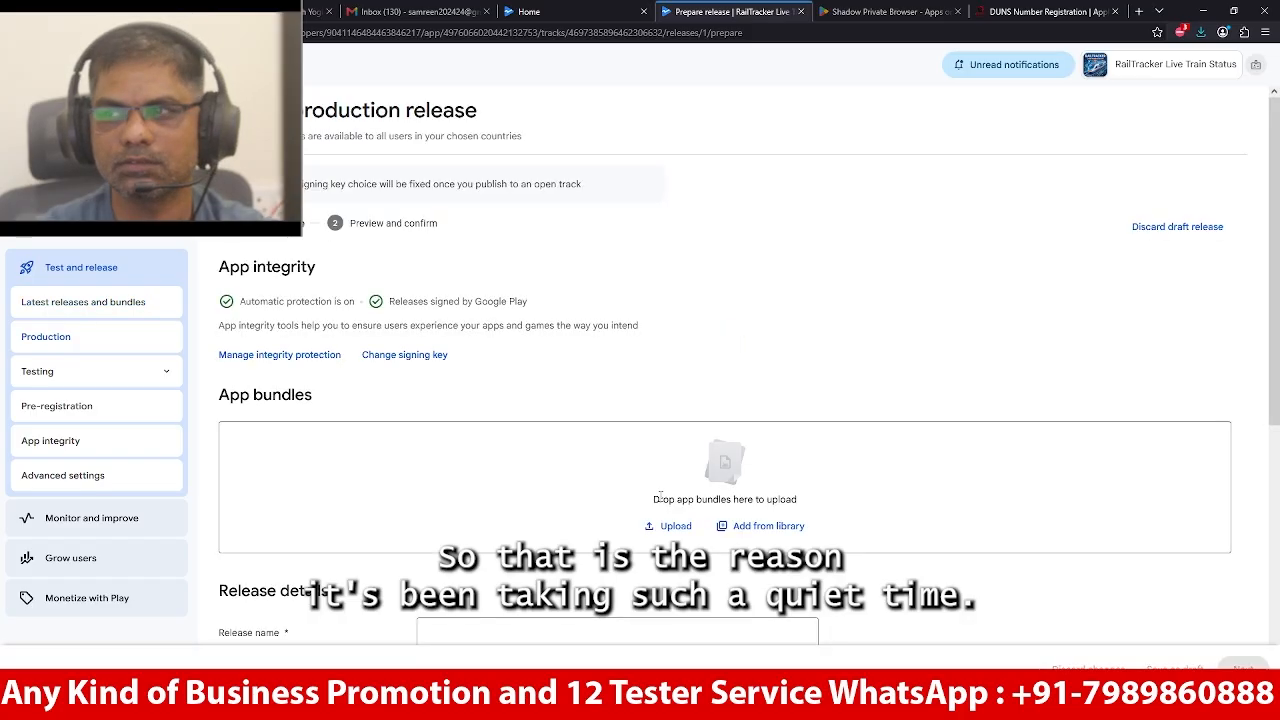
left_click(662, 525)
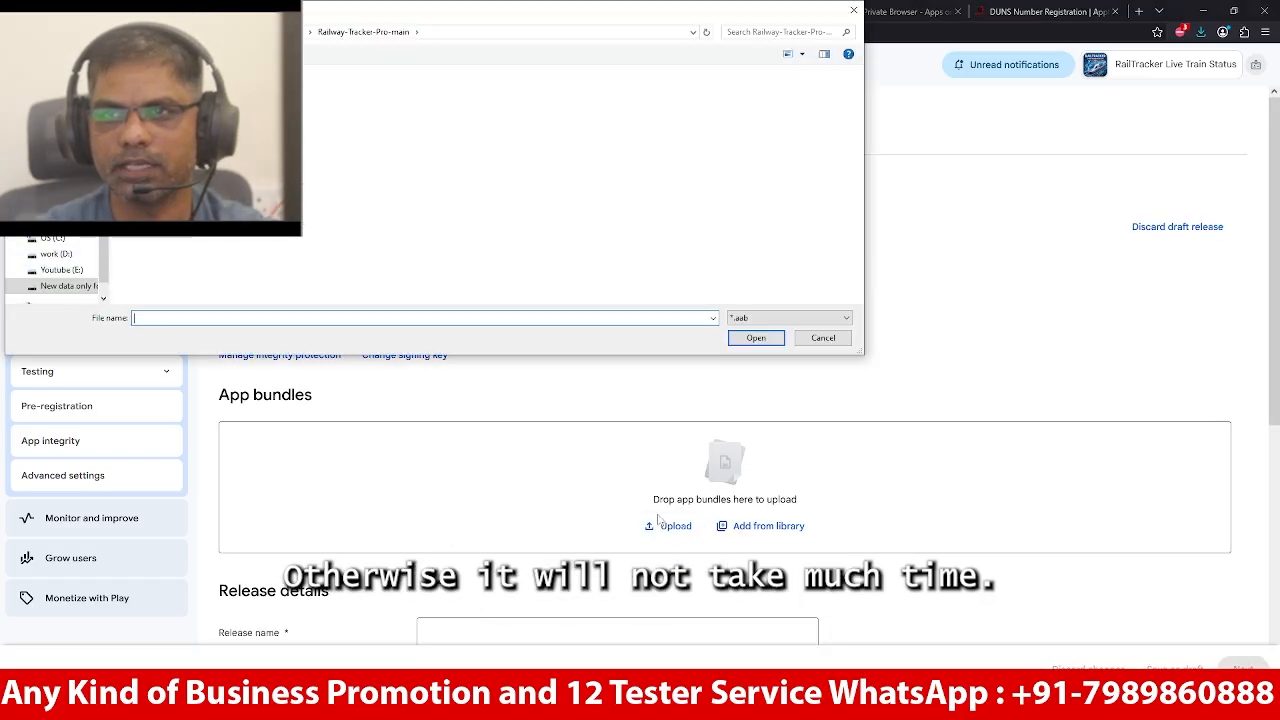
double_click(200, 100)
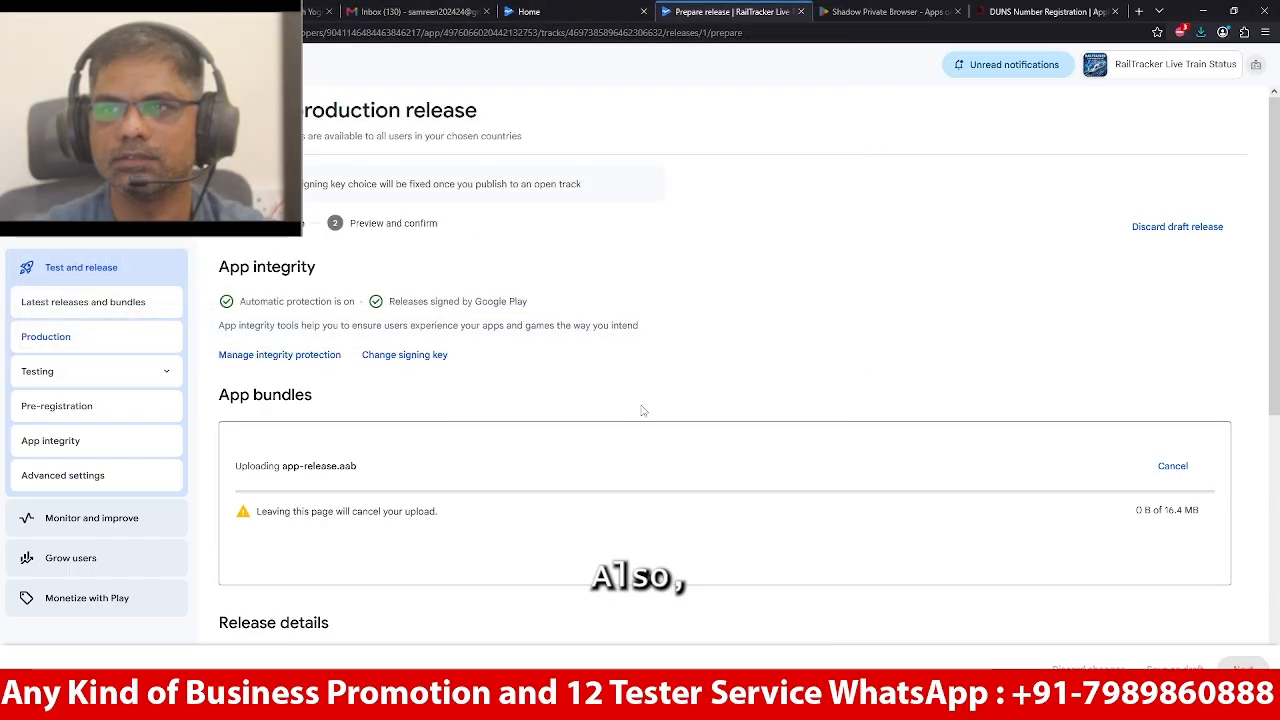
Replace the en-US release notes placeholder with the short description "Track live train running status, PNR status, seat availability & schedules!" copied from the text notes
scroll(643, 410, "down", 2)
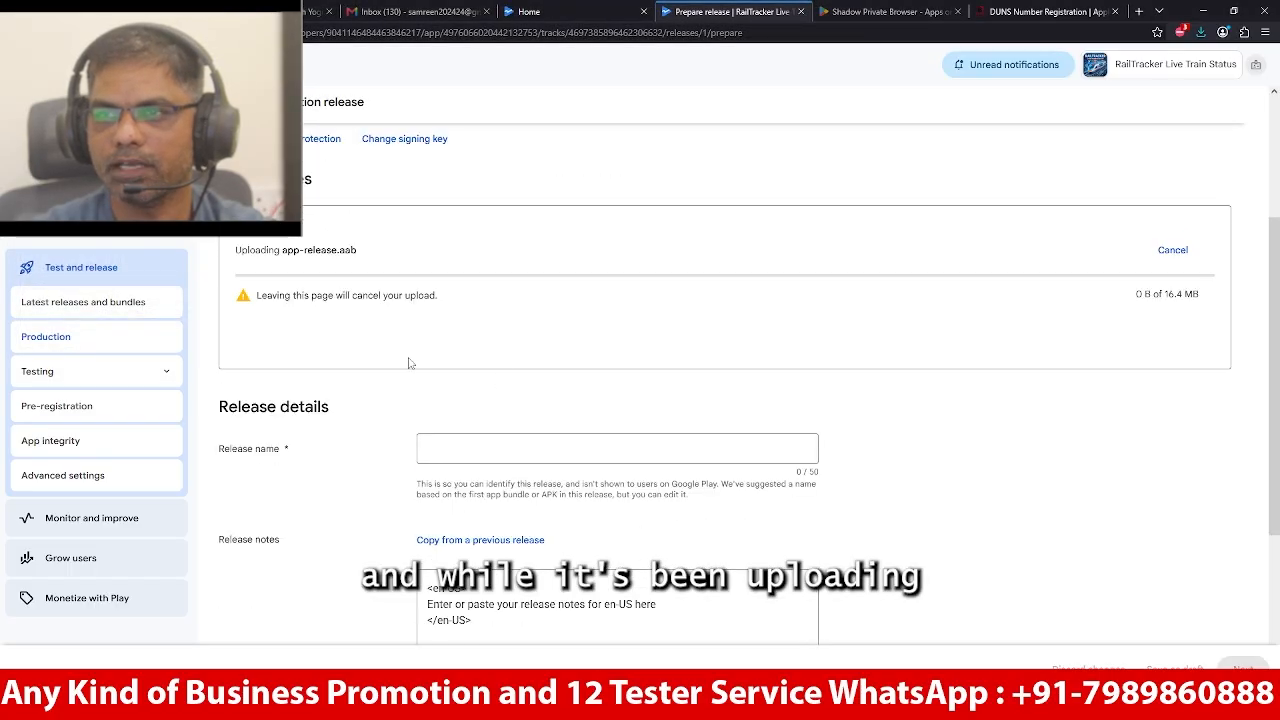
key("alt+Tab")
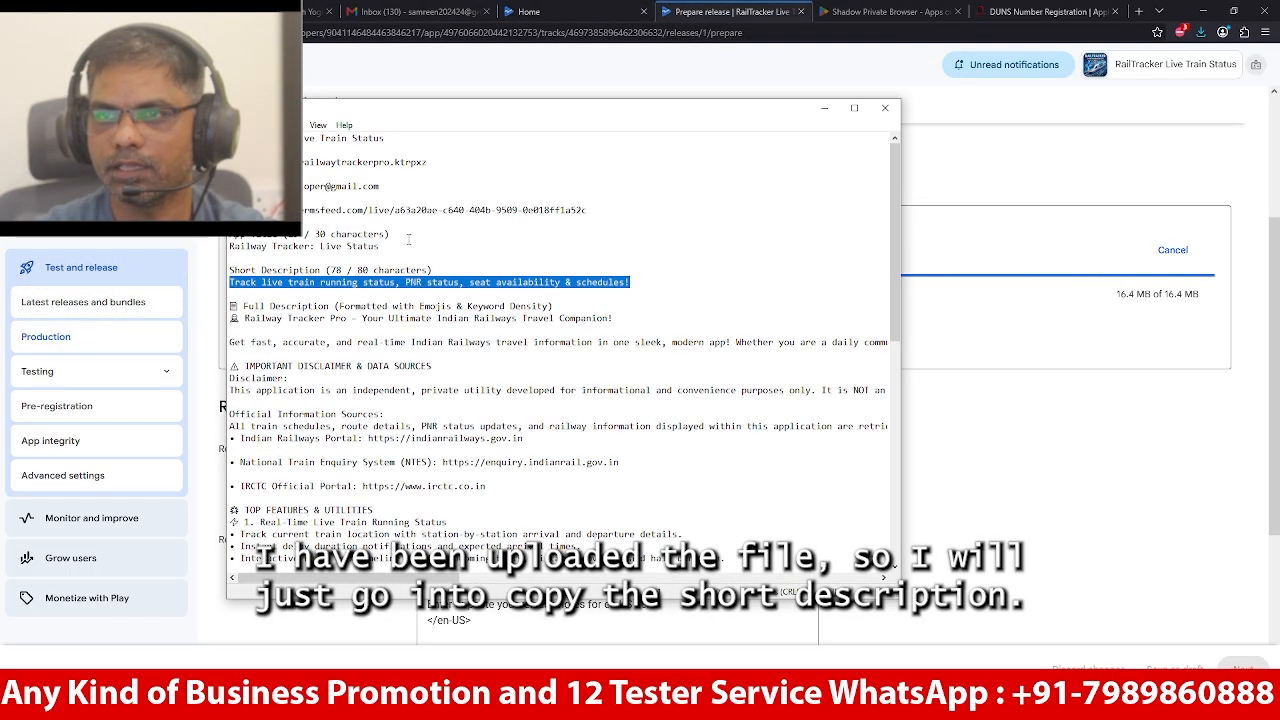
right_click(474, 280)
left_click(500, 320)
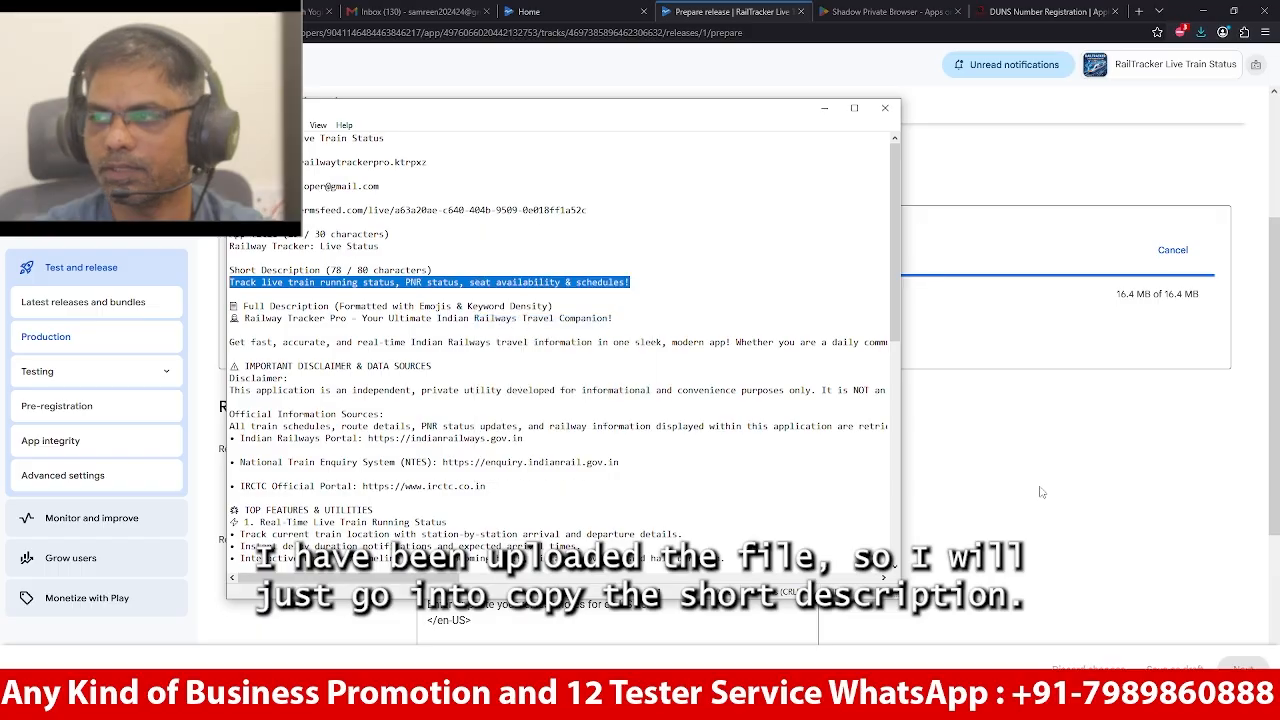
left_click(629, 612)
left_click_drag(657, 572, 506, 572)
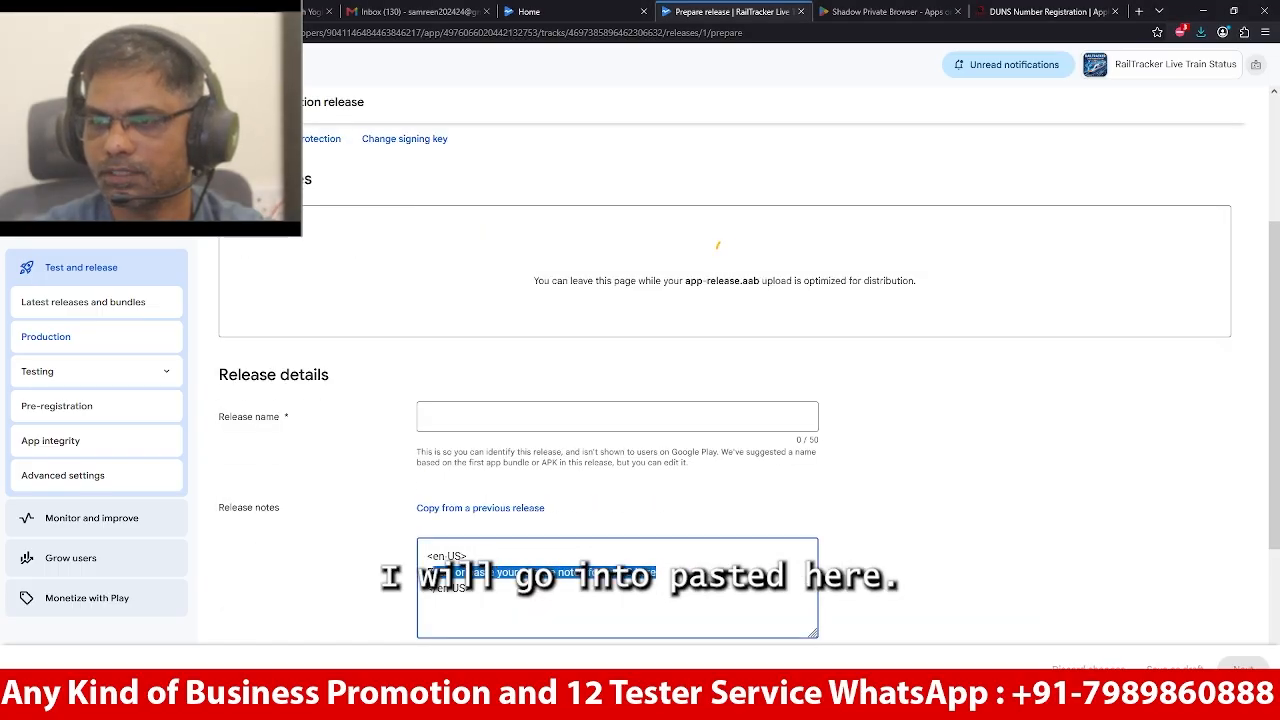
right_click(437, 573)
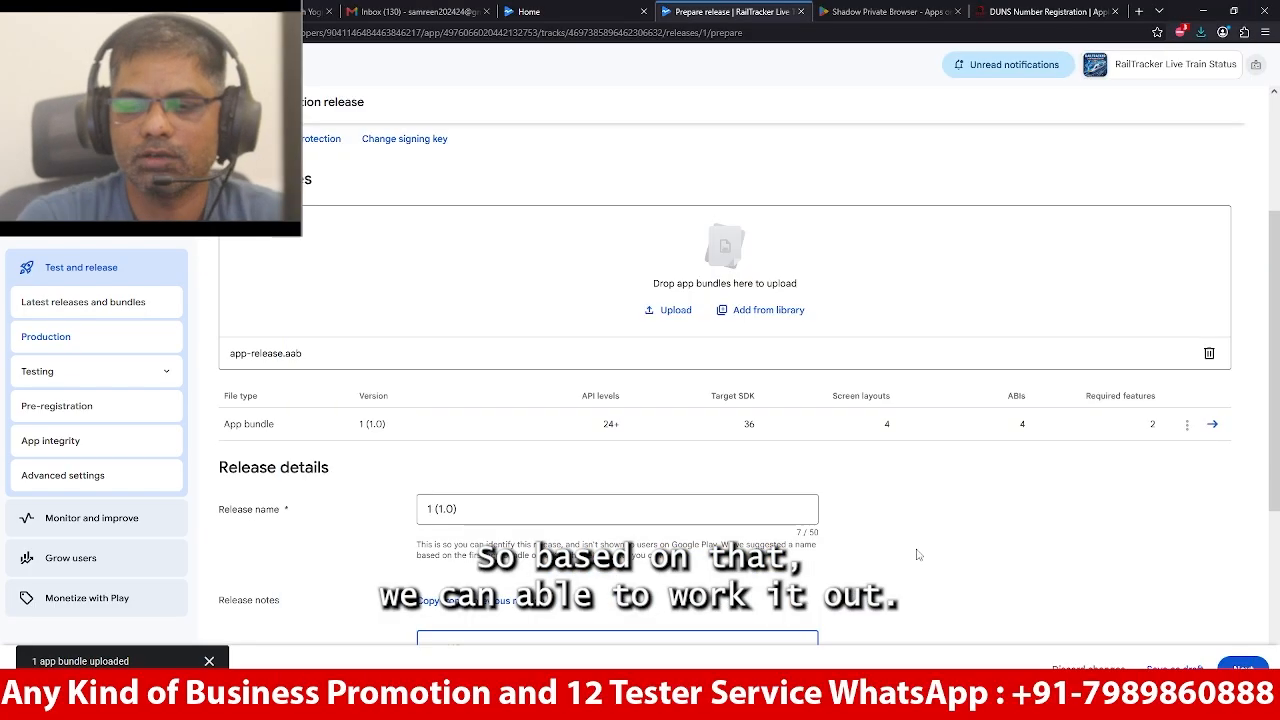
Continue to the release's preview and confirm stage, expand the warning details, and save the production release
scroll(725, 400, "down", 3)
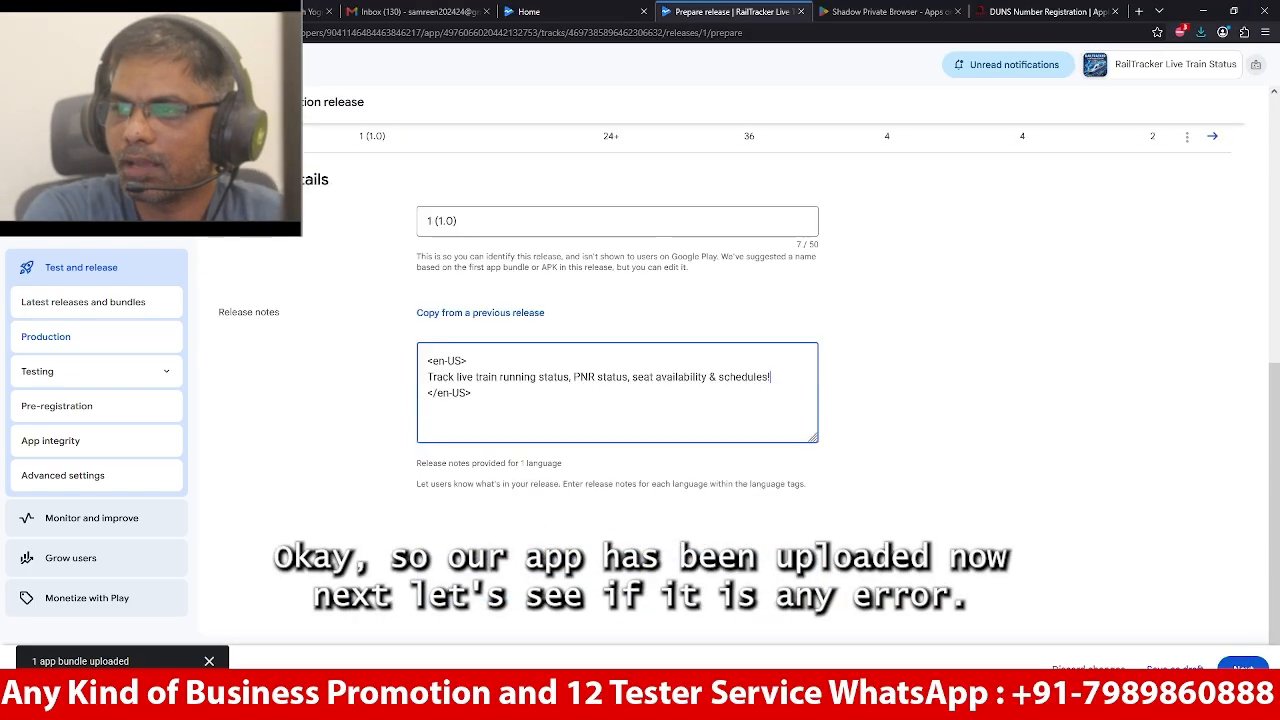
left_click(1243, 663)
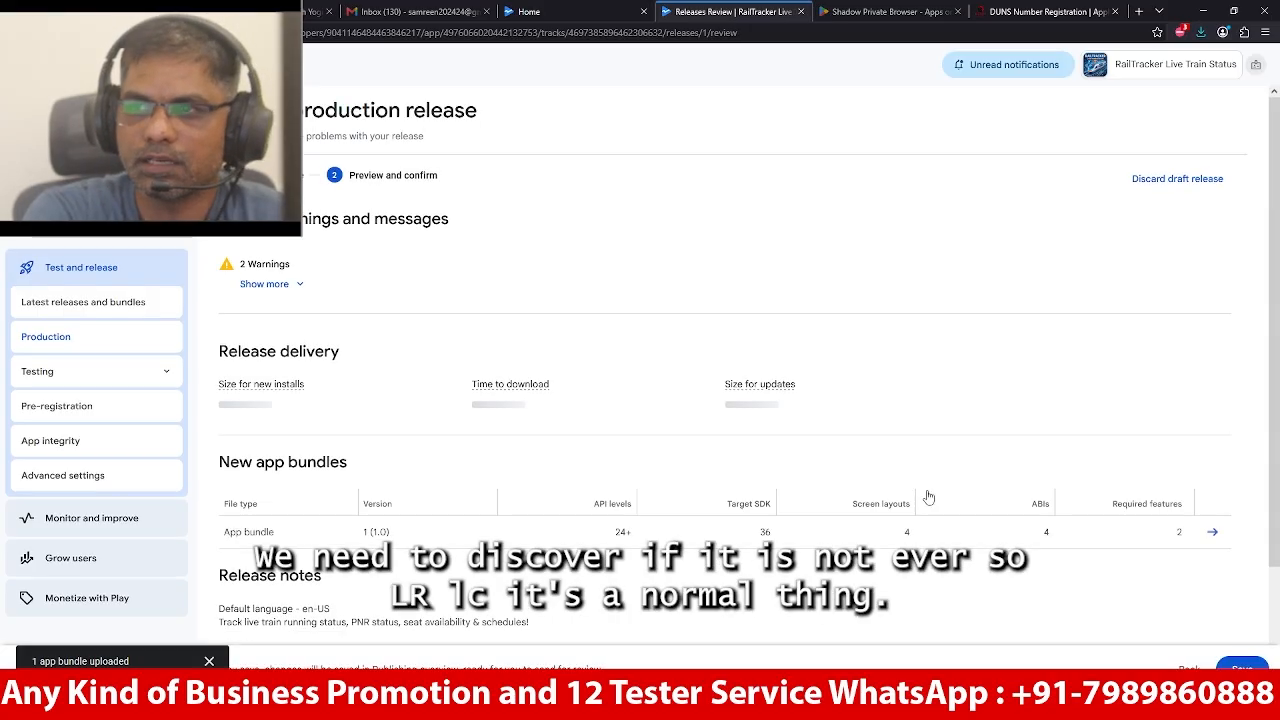
left_click(275, 285)
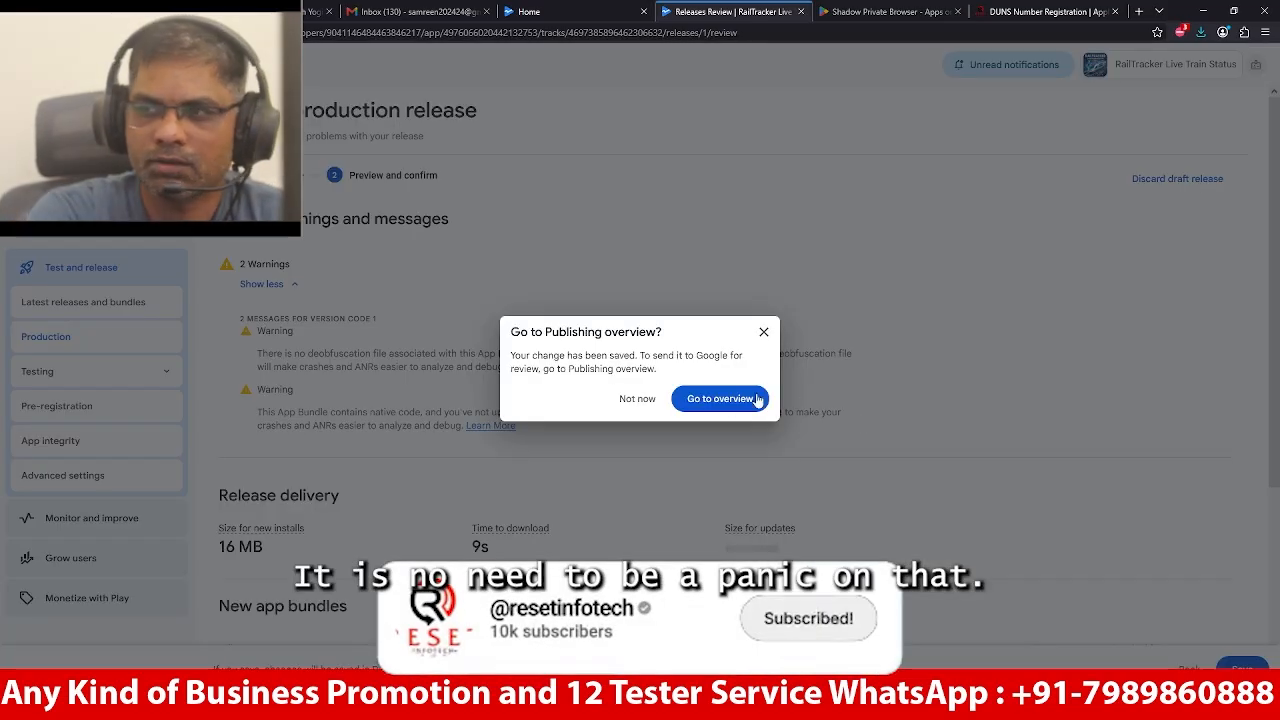
Go to the publishing overview and send all pending RailTracker Live Train Status changes to Google for review
left_click(729, 398)
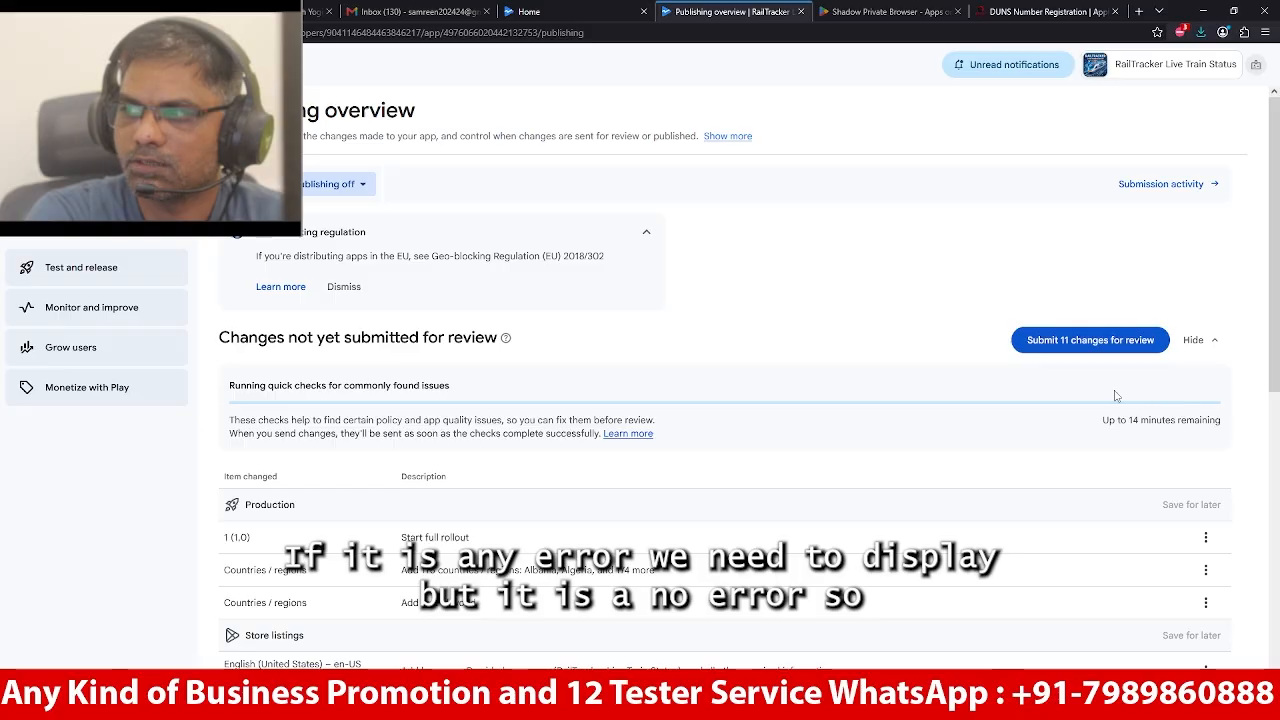
left_click(1071, 344)
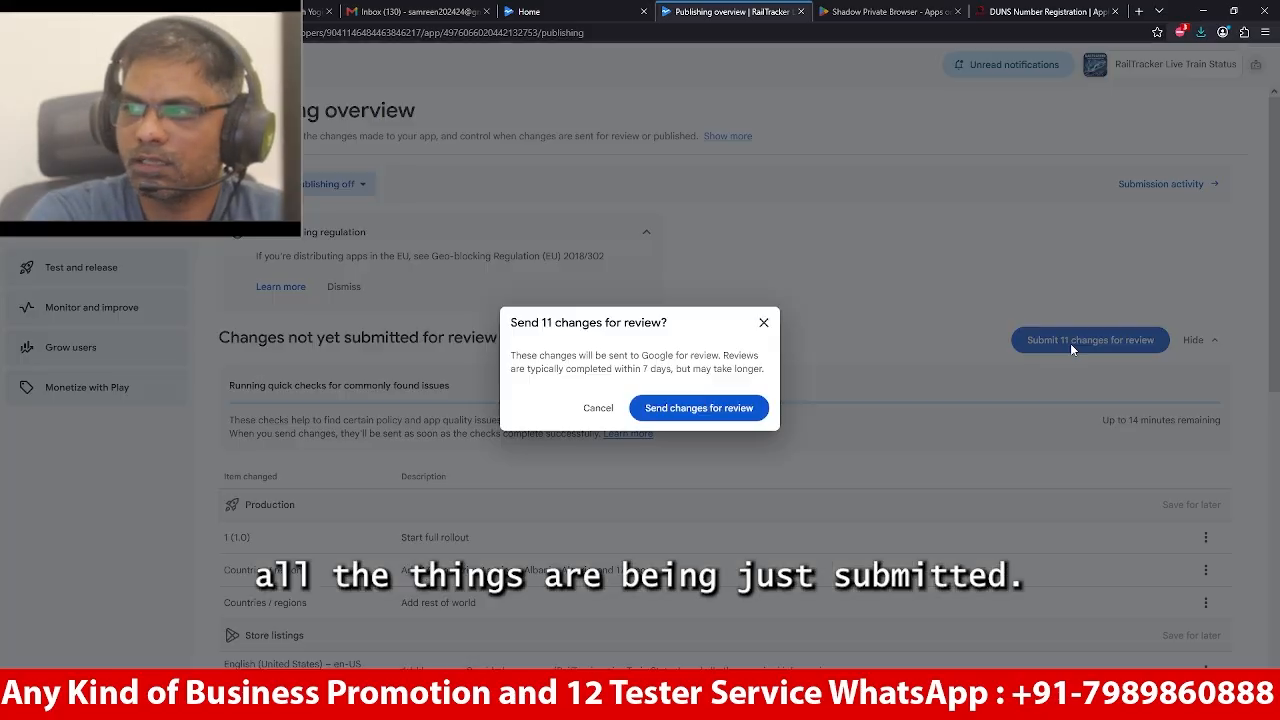
left_click(728, 410)
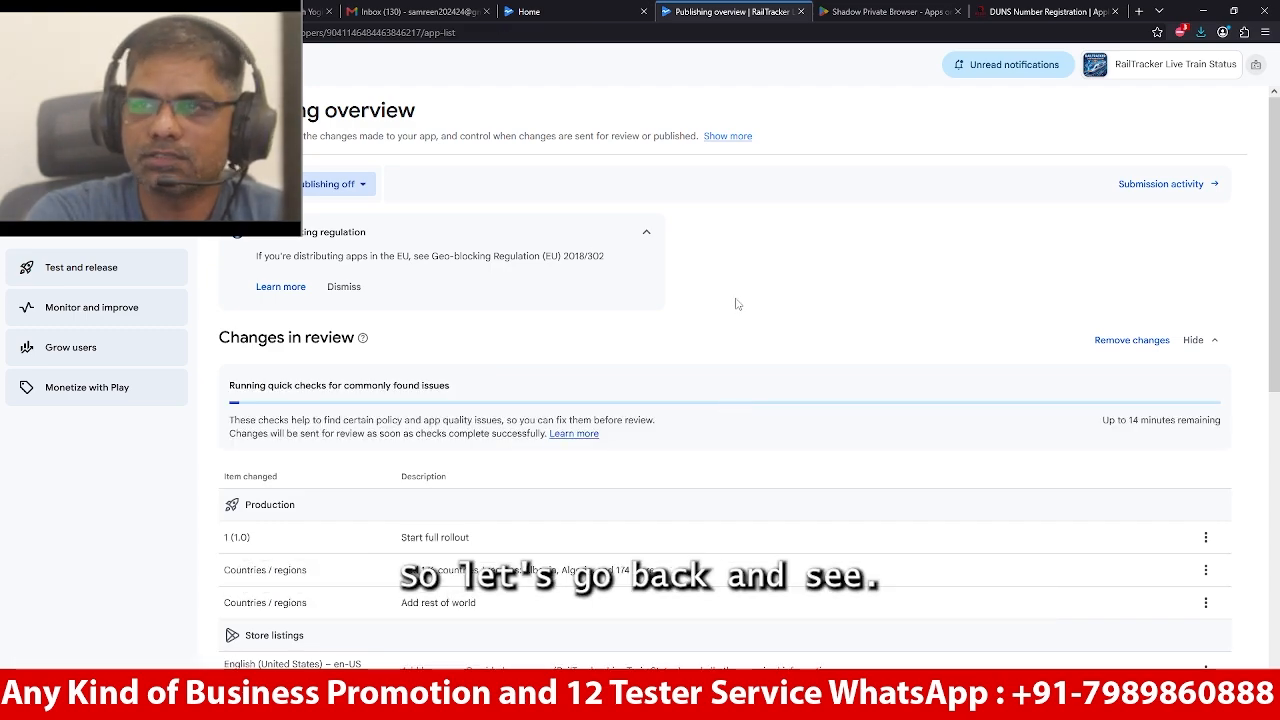
Return to the developer account's app list, reload it, and check the update status of RailTracker Live Train Status
key("alt+Left")
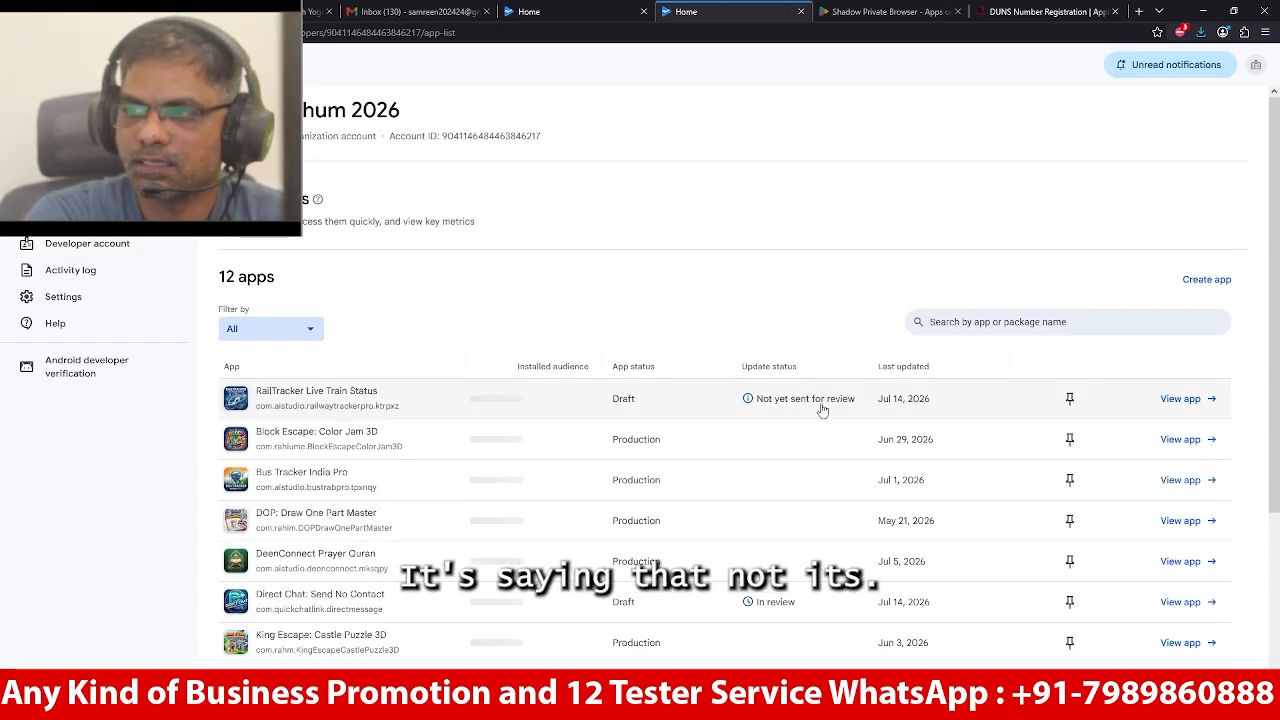
key("F5")
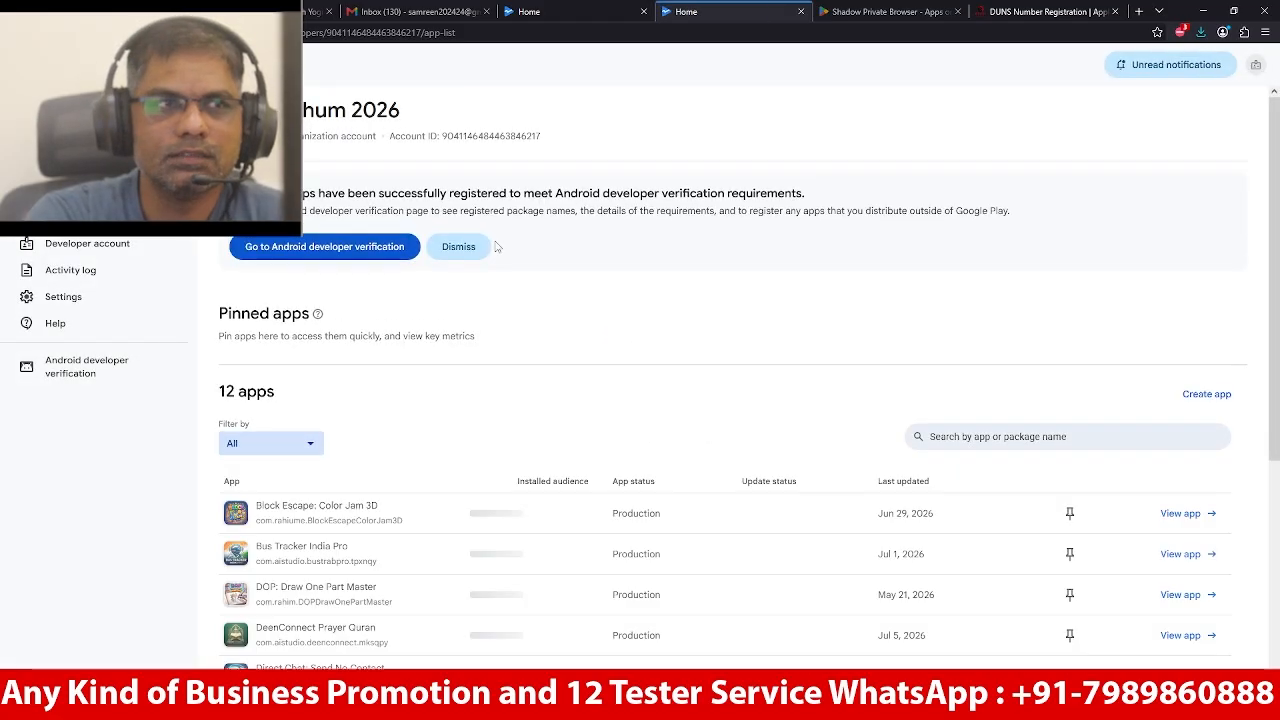
scroll(679, 471, "down", 2)
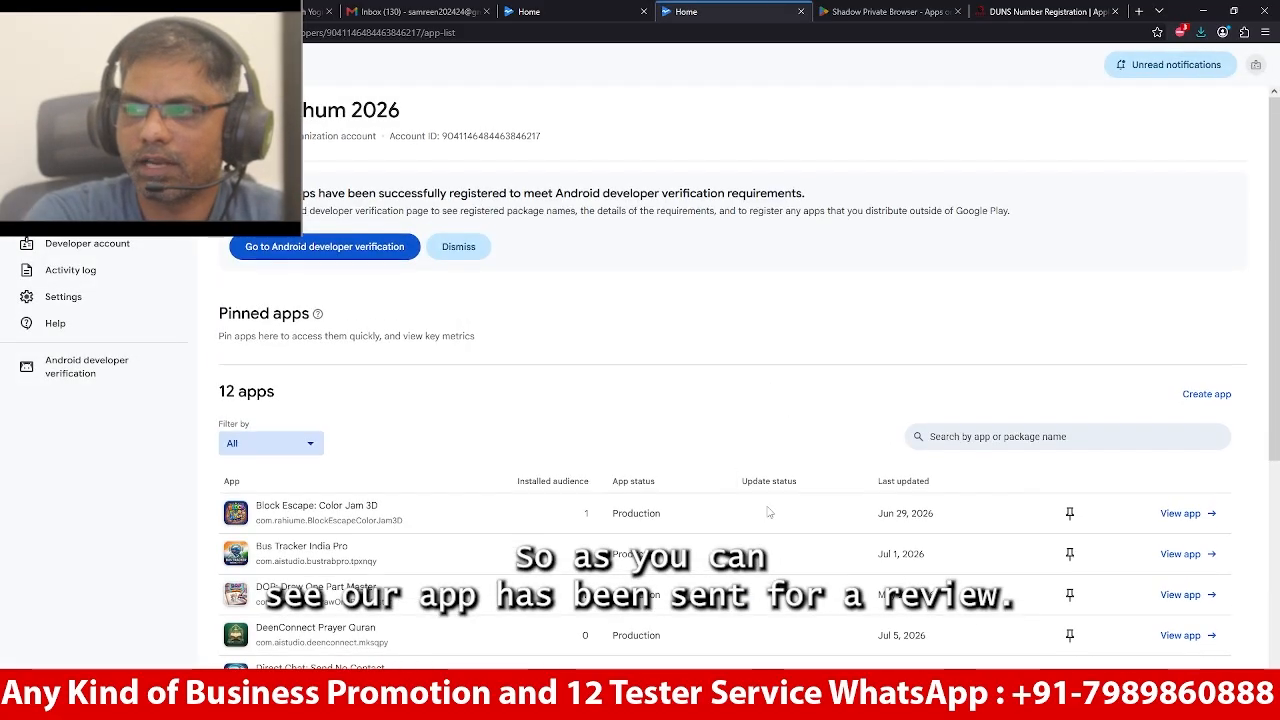
scroll(770, 455, "down", 2)
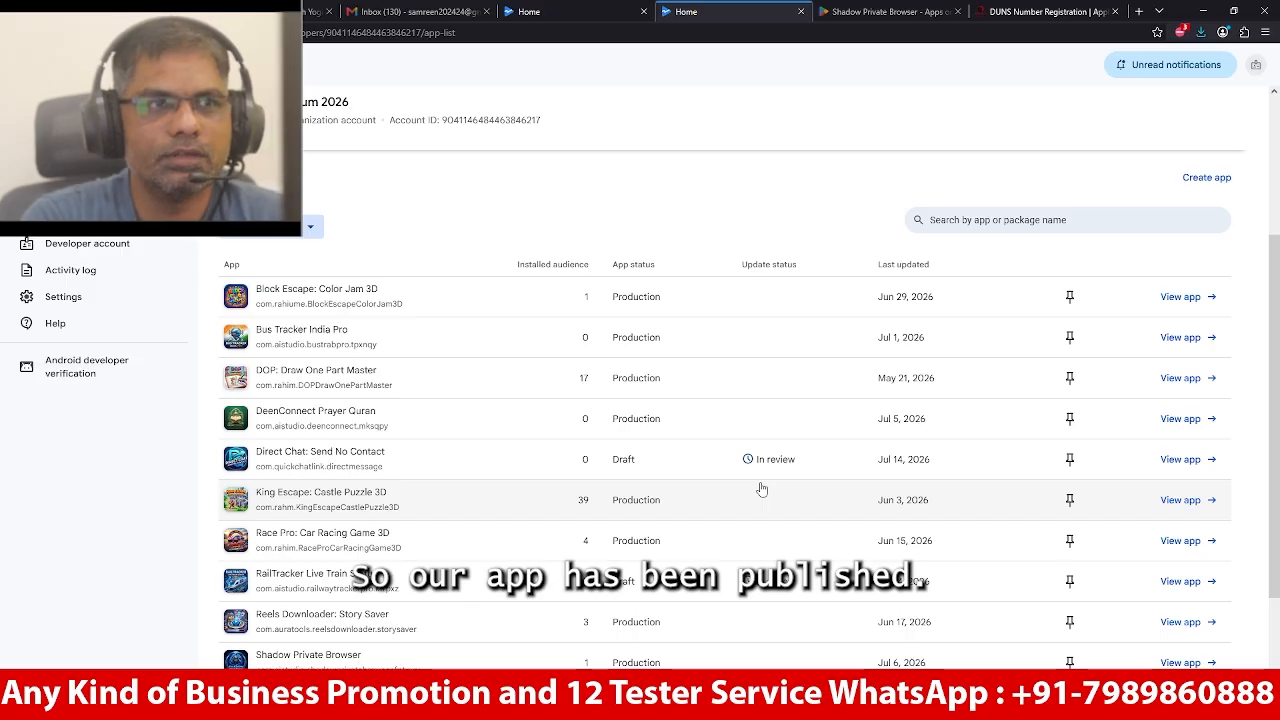